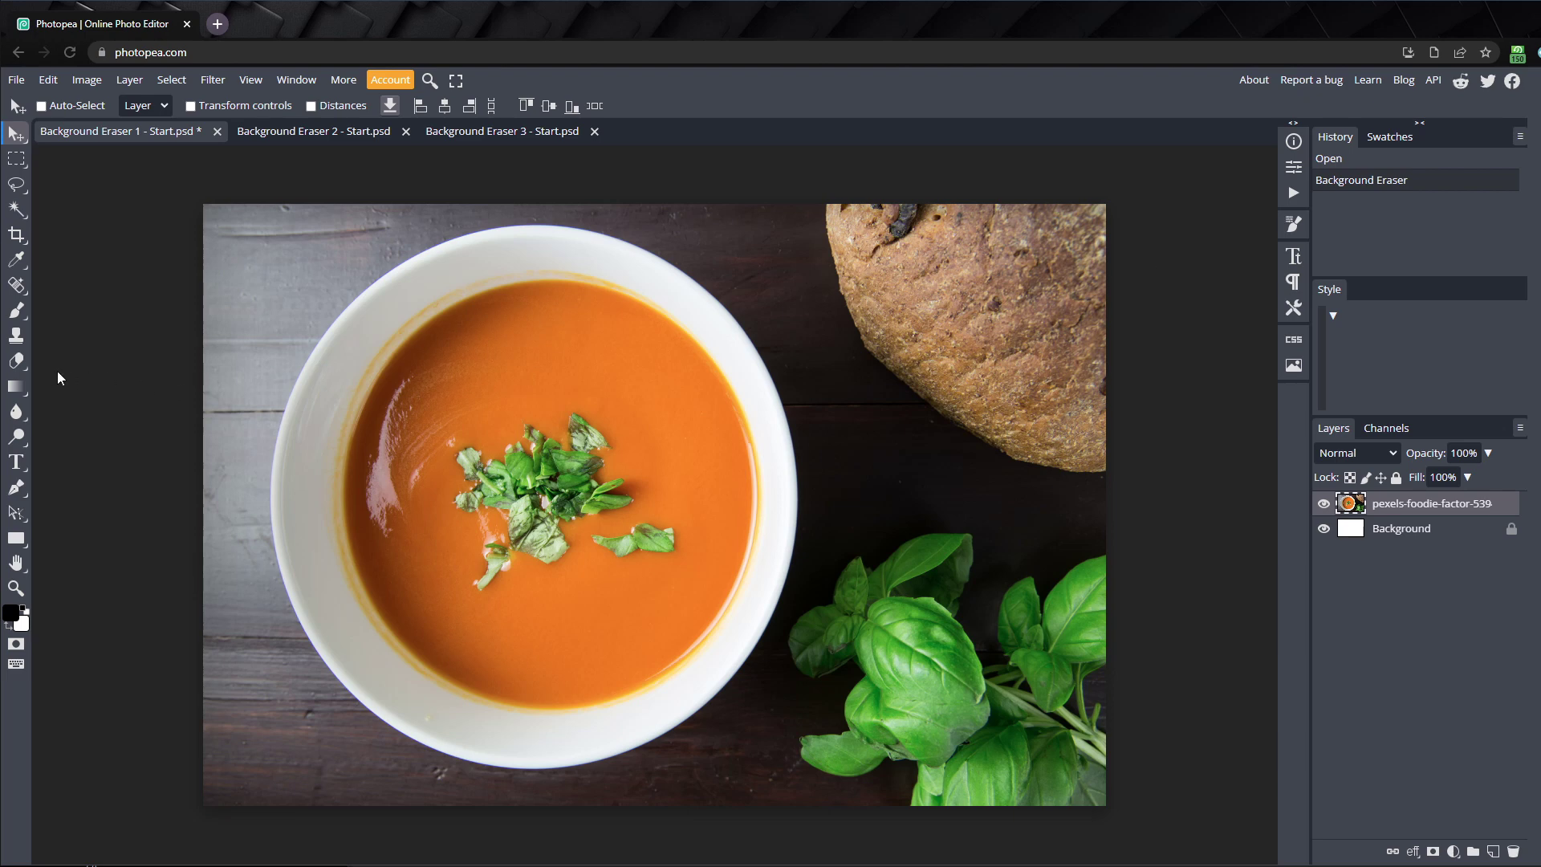
Step: Show the Eraser tool's variants: Eraser, Background Eraser and Magic Eraser
click(23, 368)
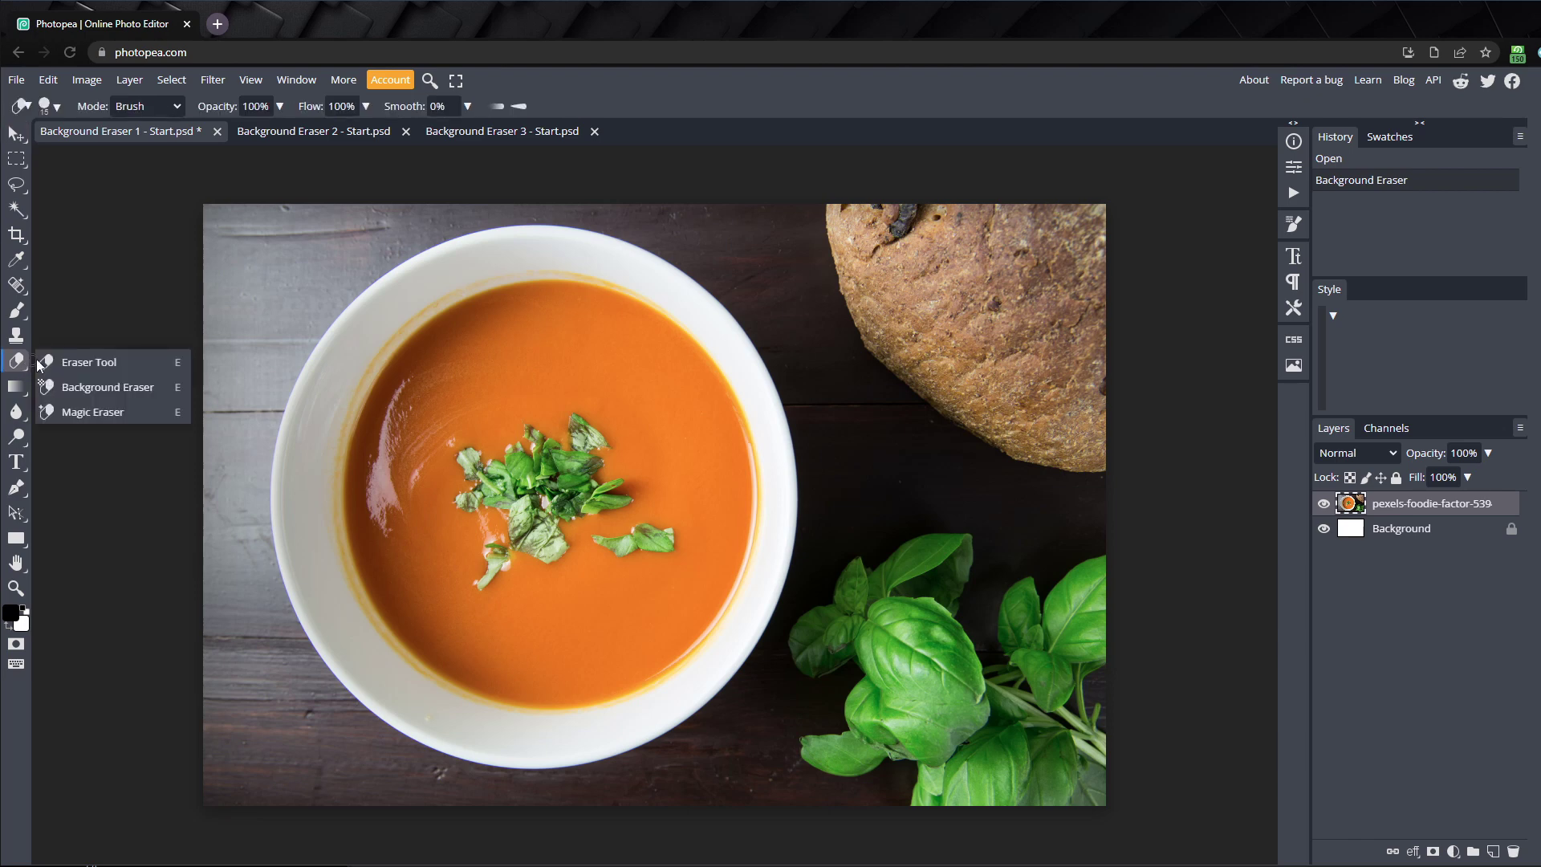
Step: Switch to the Background Eraser, then duplicate the soup photo layer and hide the lower copy
click(107, 385)
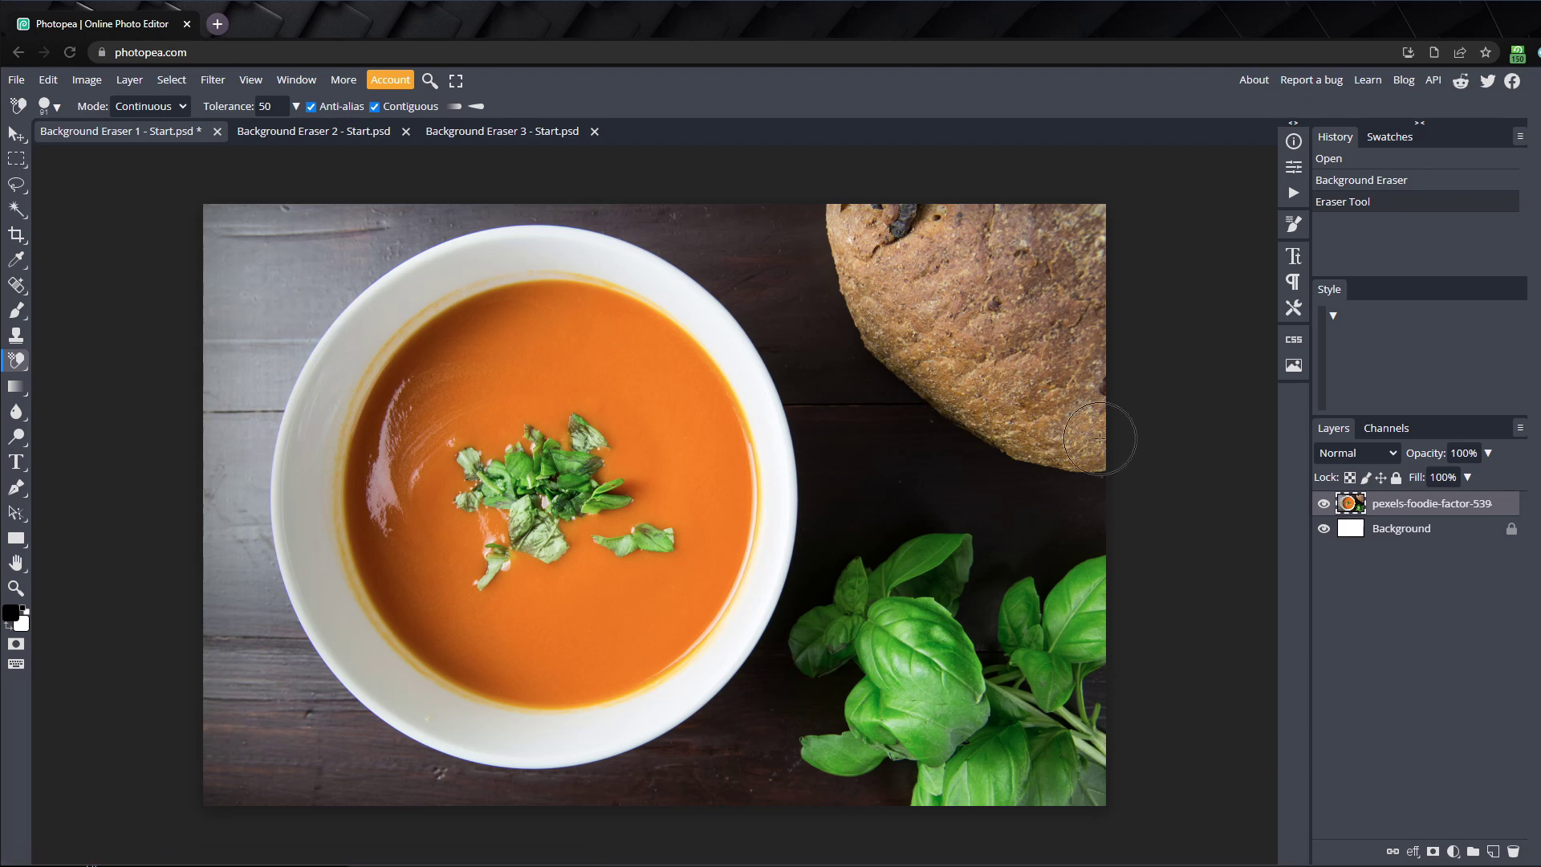
right_click(1425, 508)
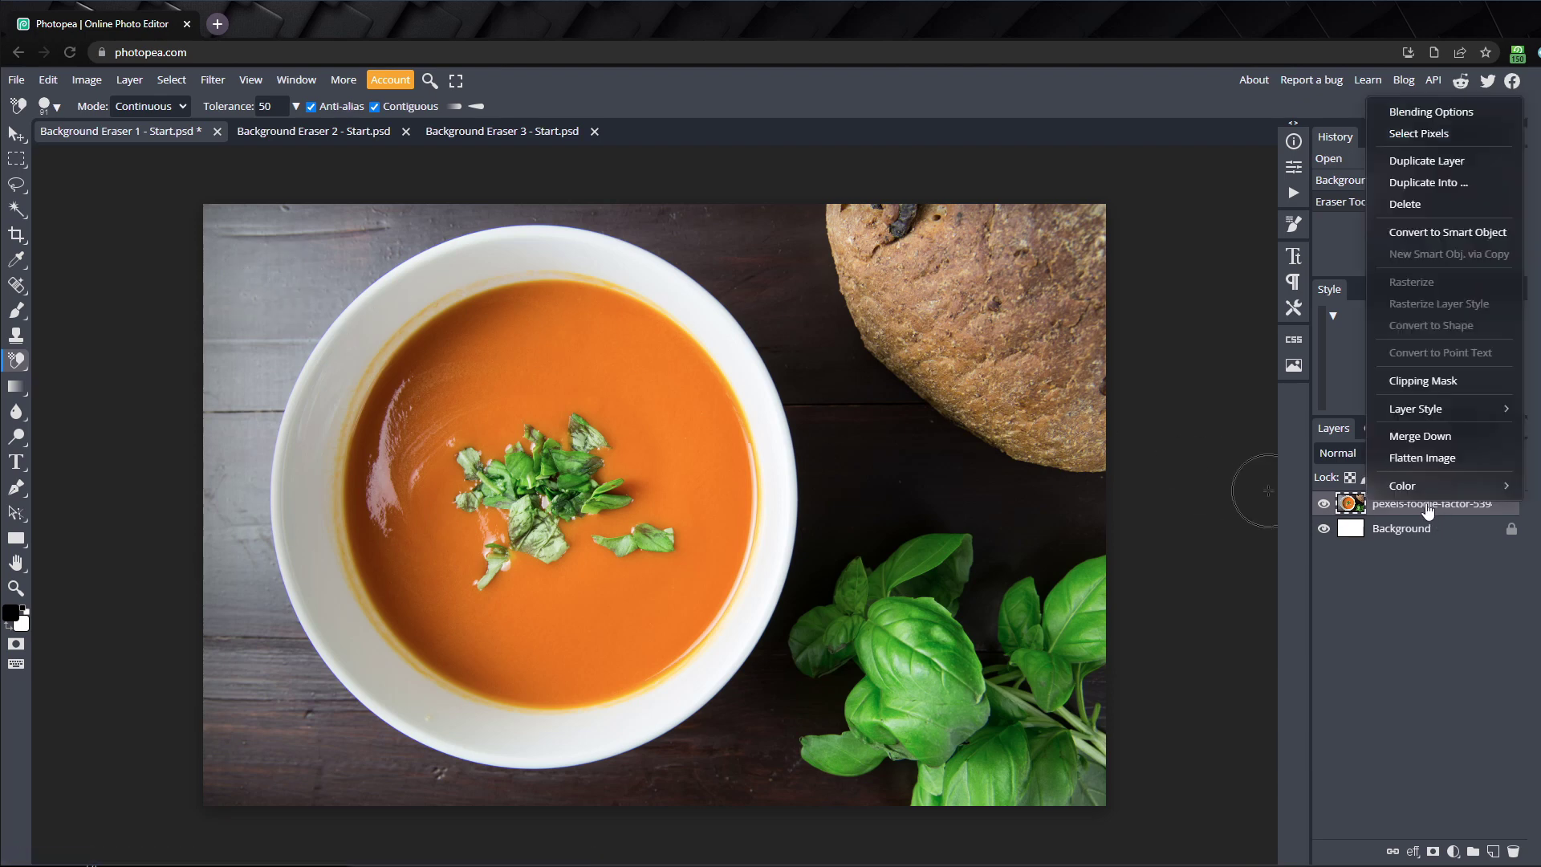
click(1432, 164)
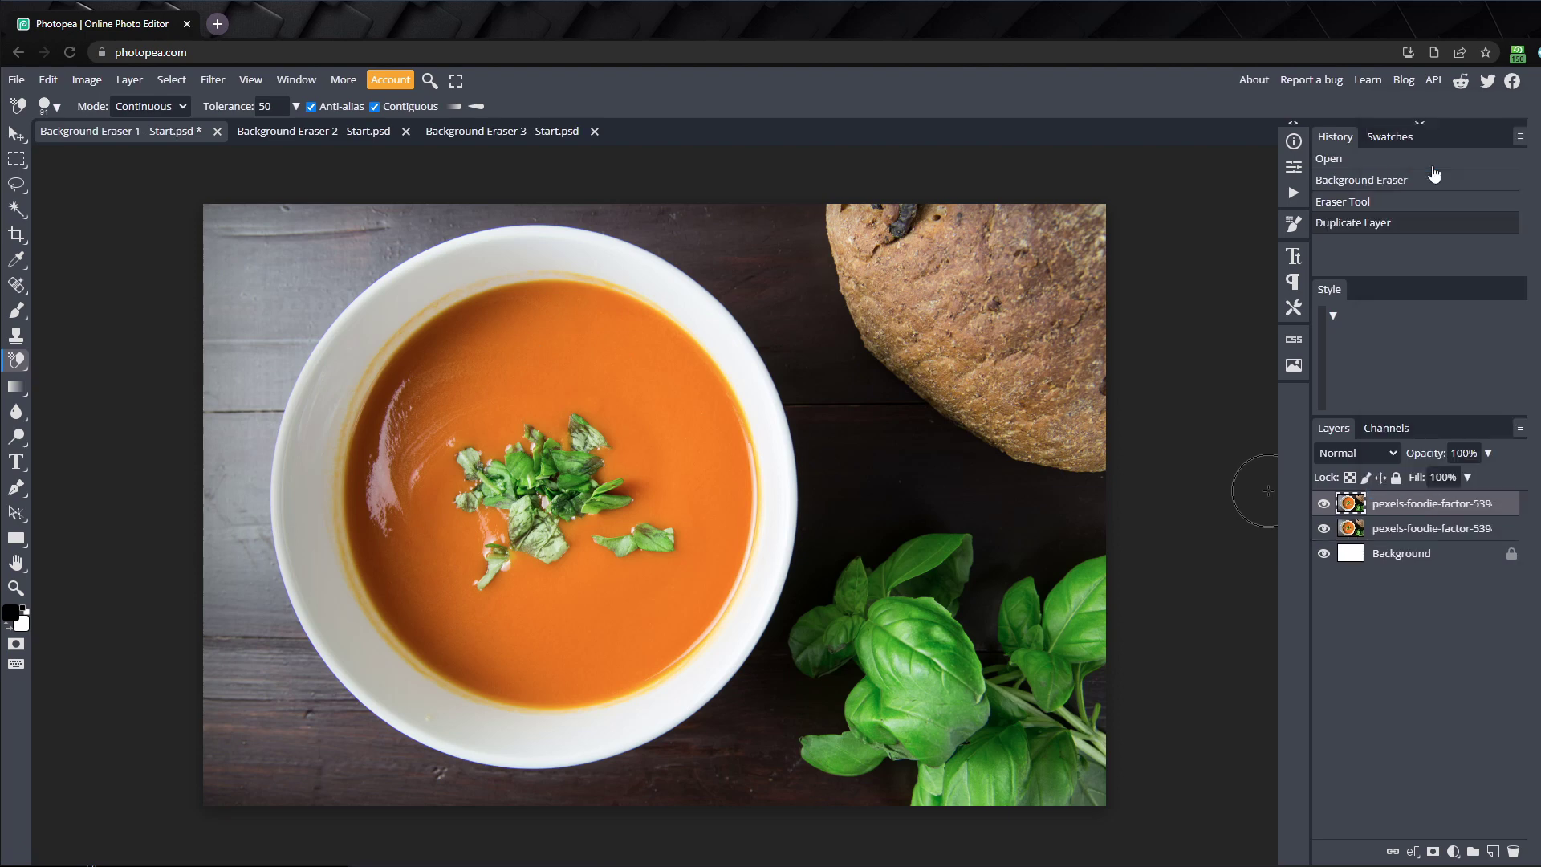
click(1323, 528)
Step: Erase the dark table down the bowl's left rim, leaving the eraser mode on Continuous
click(363, 266)
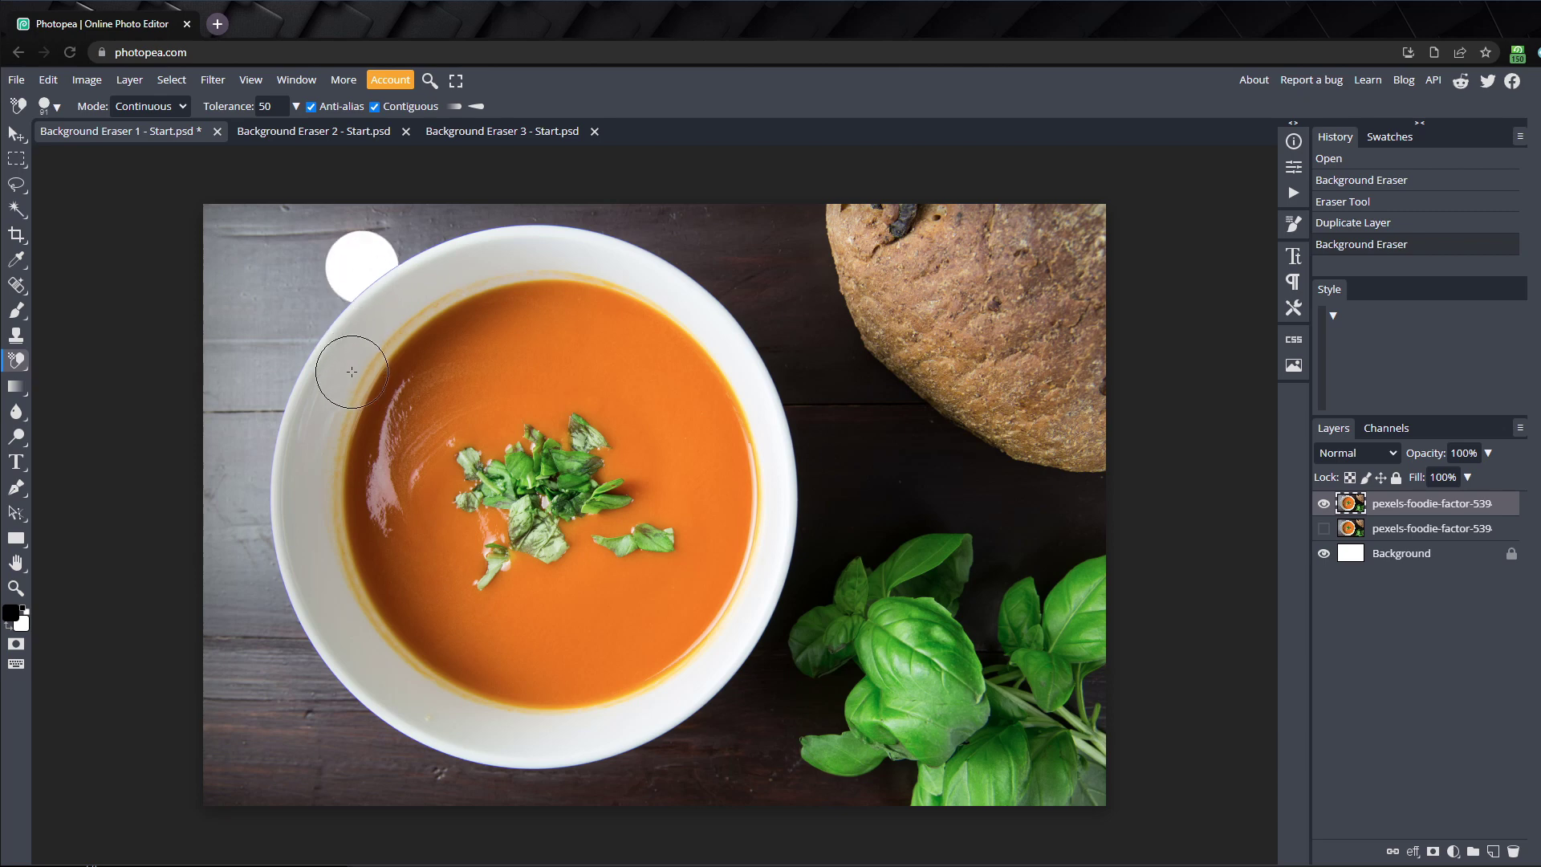
mouse_move(325, 277)
mouse_down()
mouse_move(273, 402)
mouse_move(252, 492)
mouse_move(302, 670)
mouse_move(369, 753)
mouse_up()
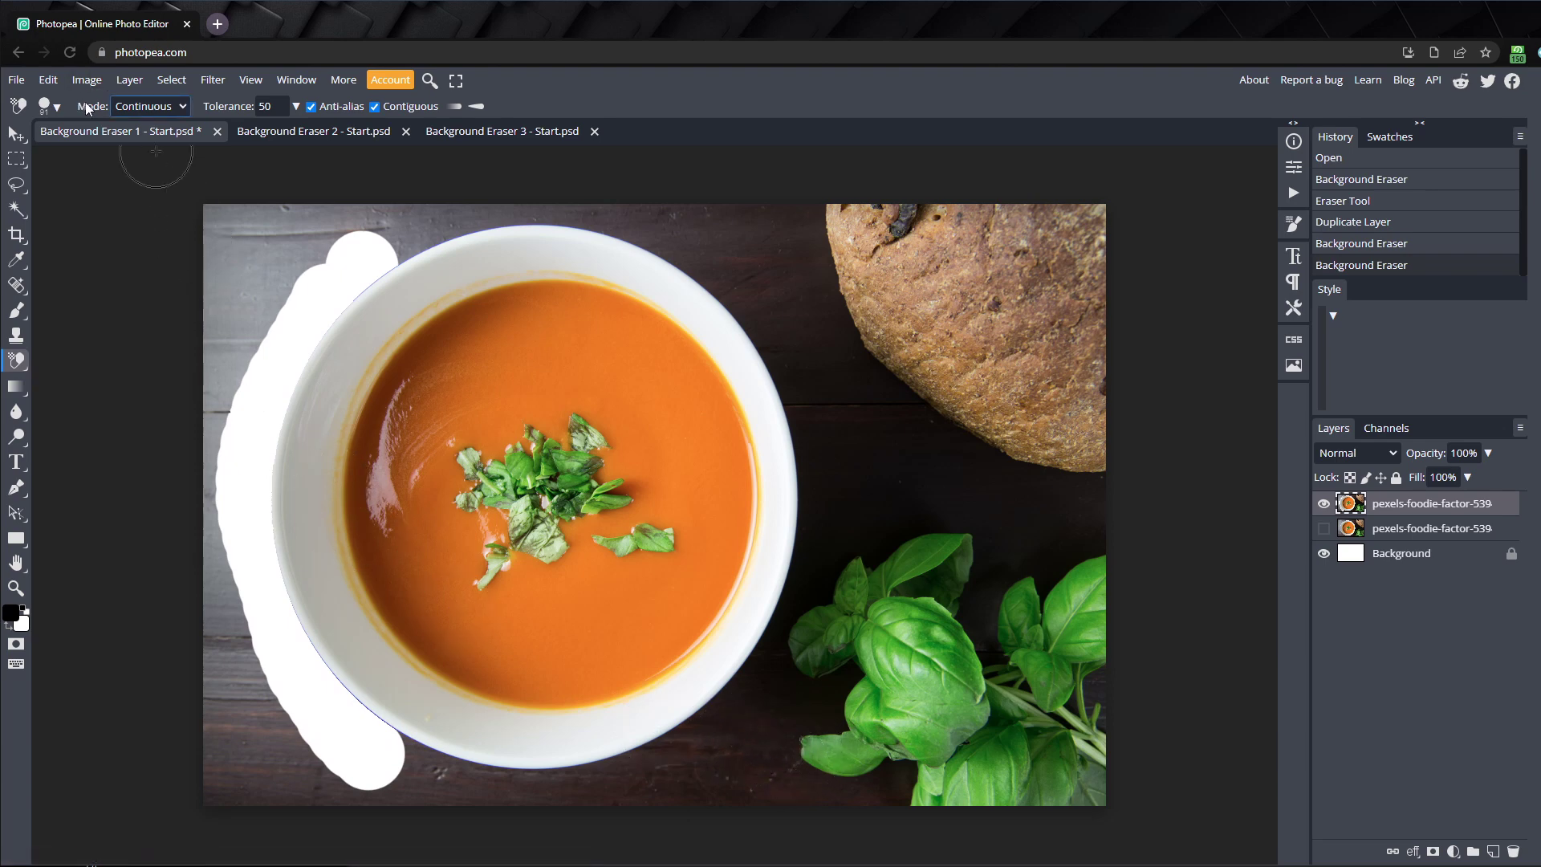
click(184, 108)
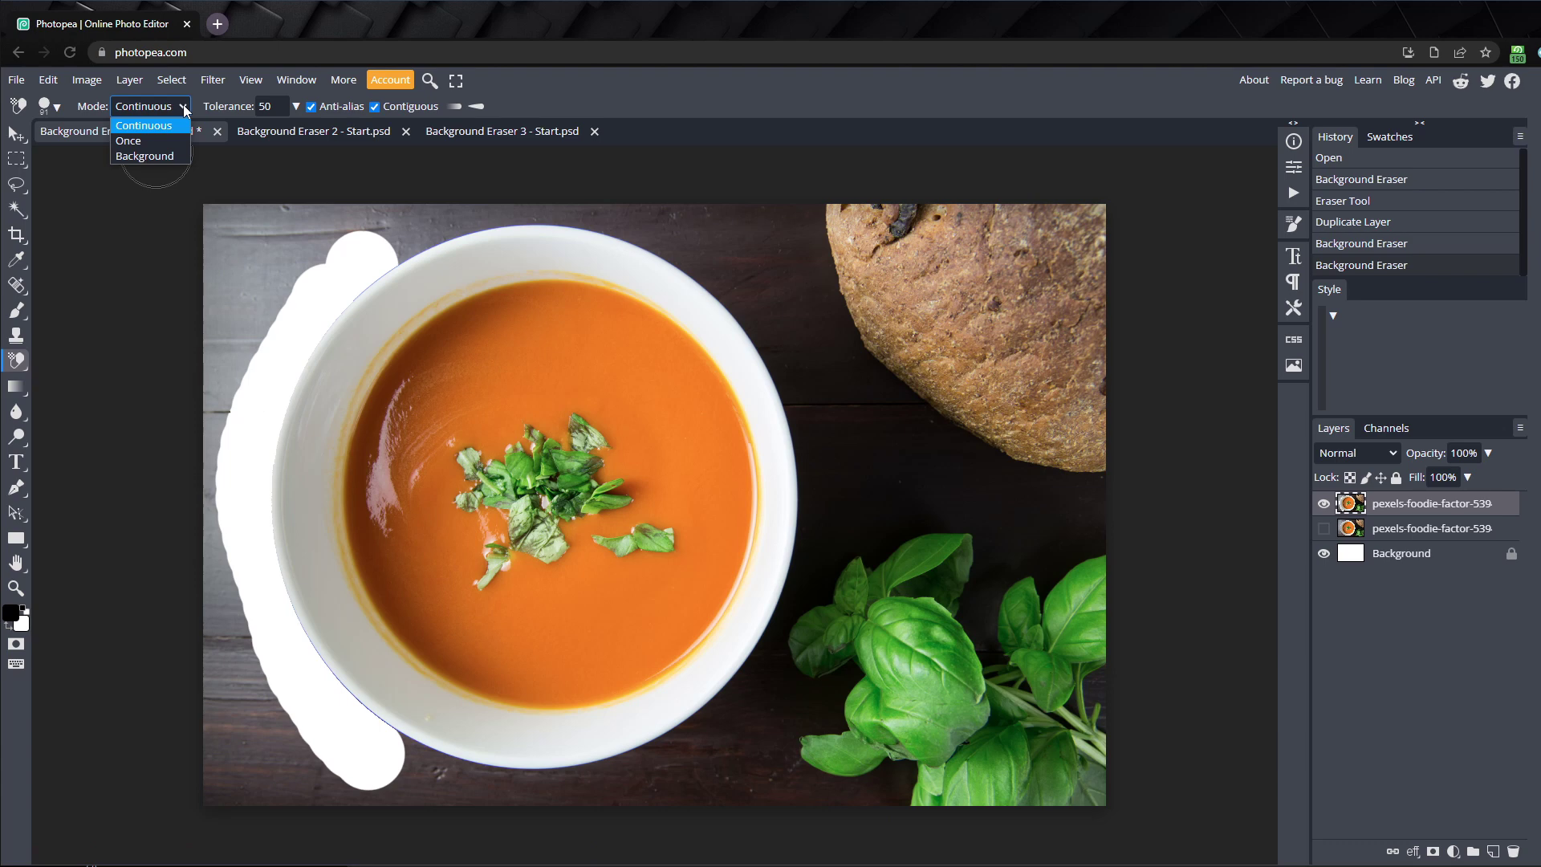
click(184, 110)
Step: Test-erase a stroke from the bread toward the soup, then undo it
click(779, 258)
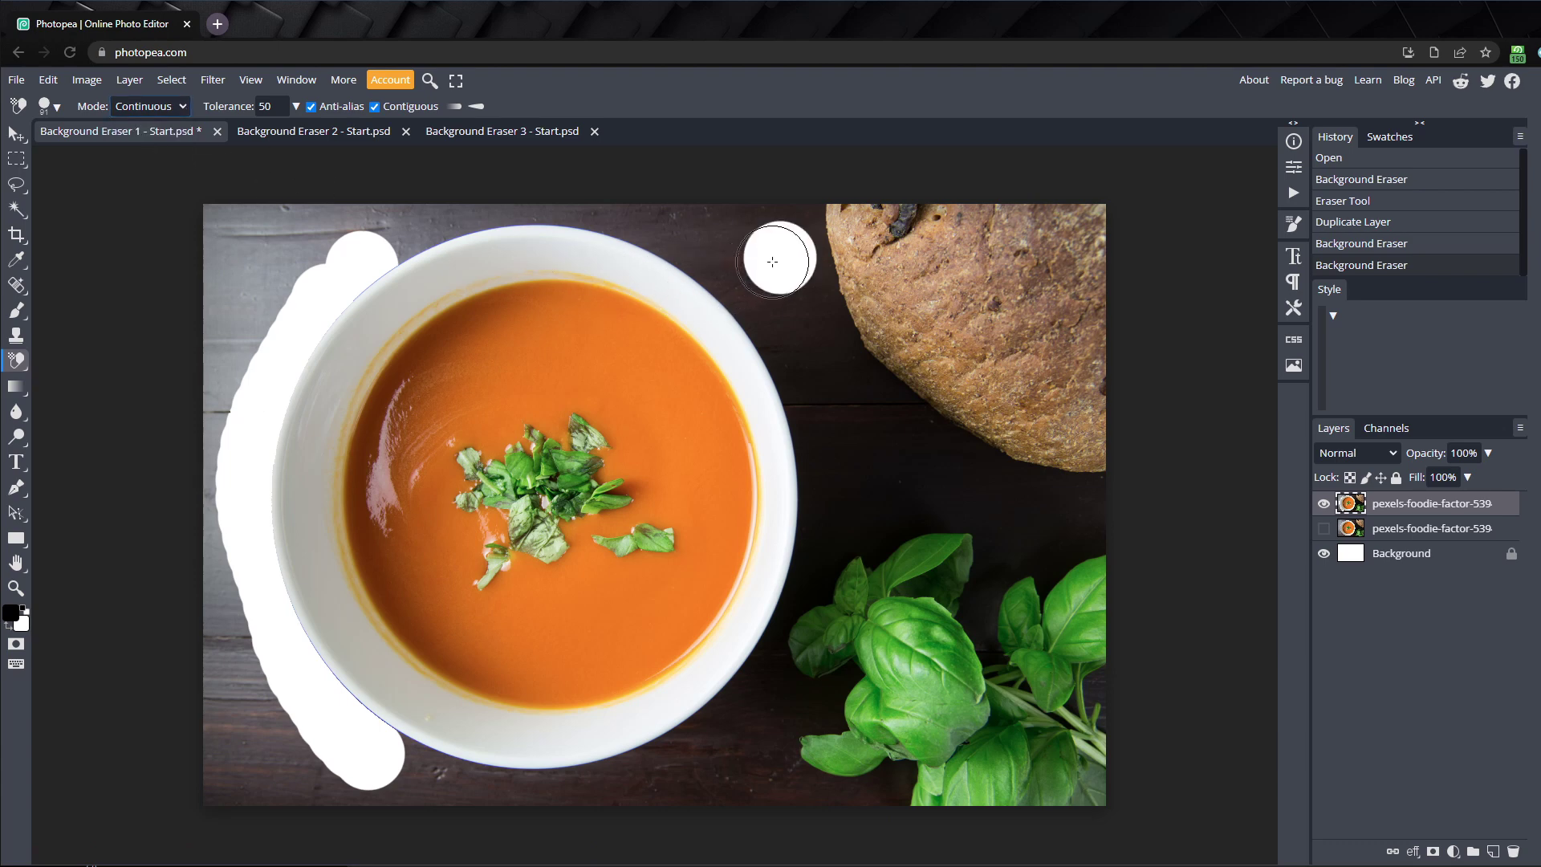
mouse_move(772, 261)
mouse_down()
mouse_move(571, 446)
mouse_move(772, 251)
mouse_up()
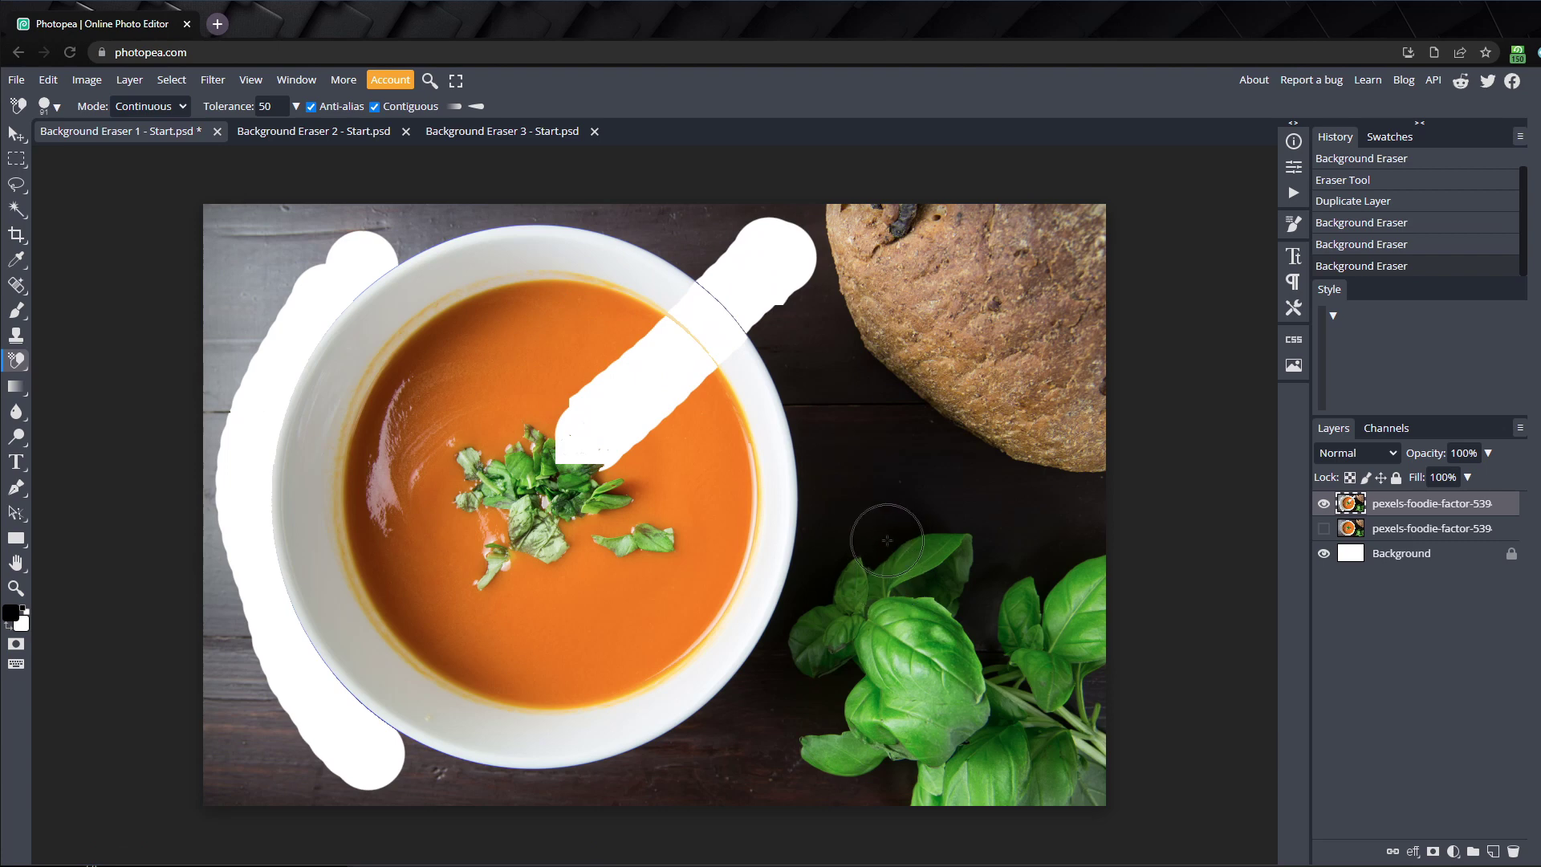
key(ctrl+z)
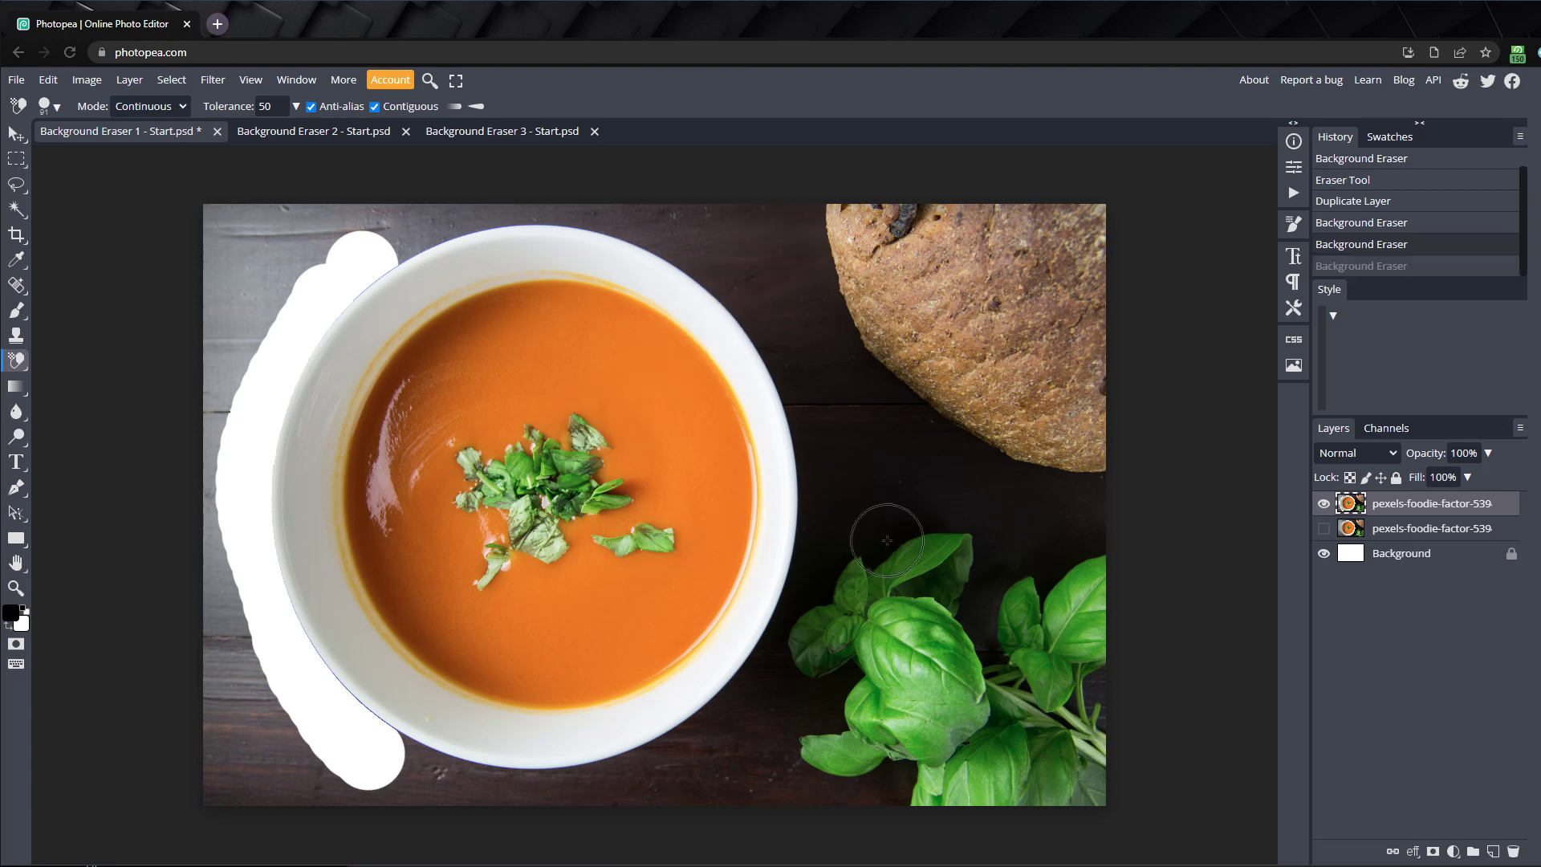
Step: Set the eraser mode to Once and try strokes right of the bowl, undoing each
click(170, 109)
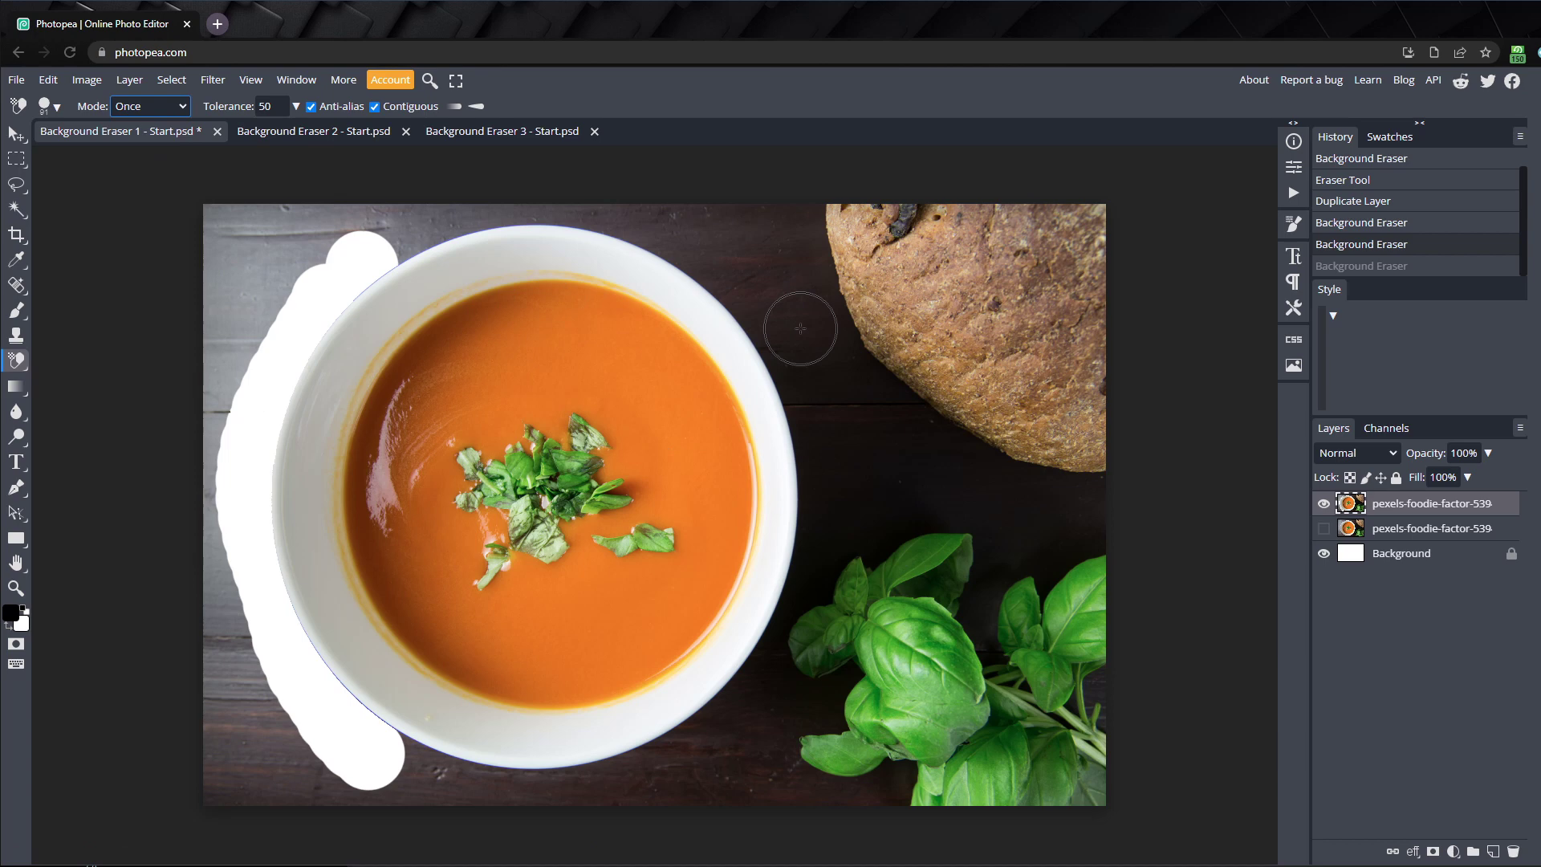
mouse_move(800, 328)
mouse_down()
mouse_move(727, 370)
mouse_move(750, 338)
mouse_move(716, 314)
mouse_move(738, 310)
mouse_move(773, 396)
mouse_move(754, 426)
mouse_up()
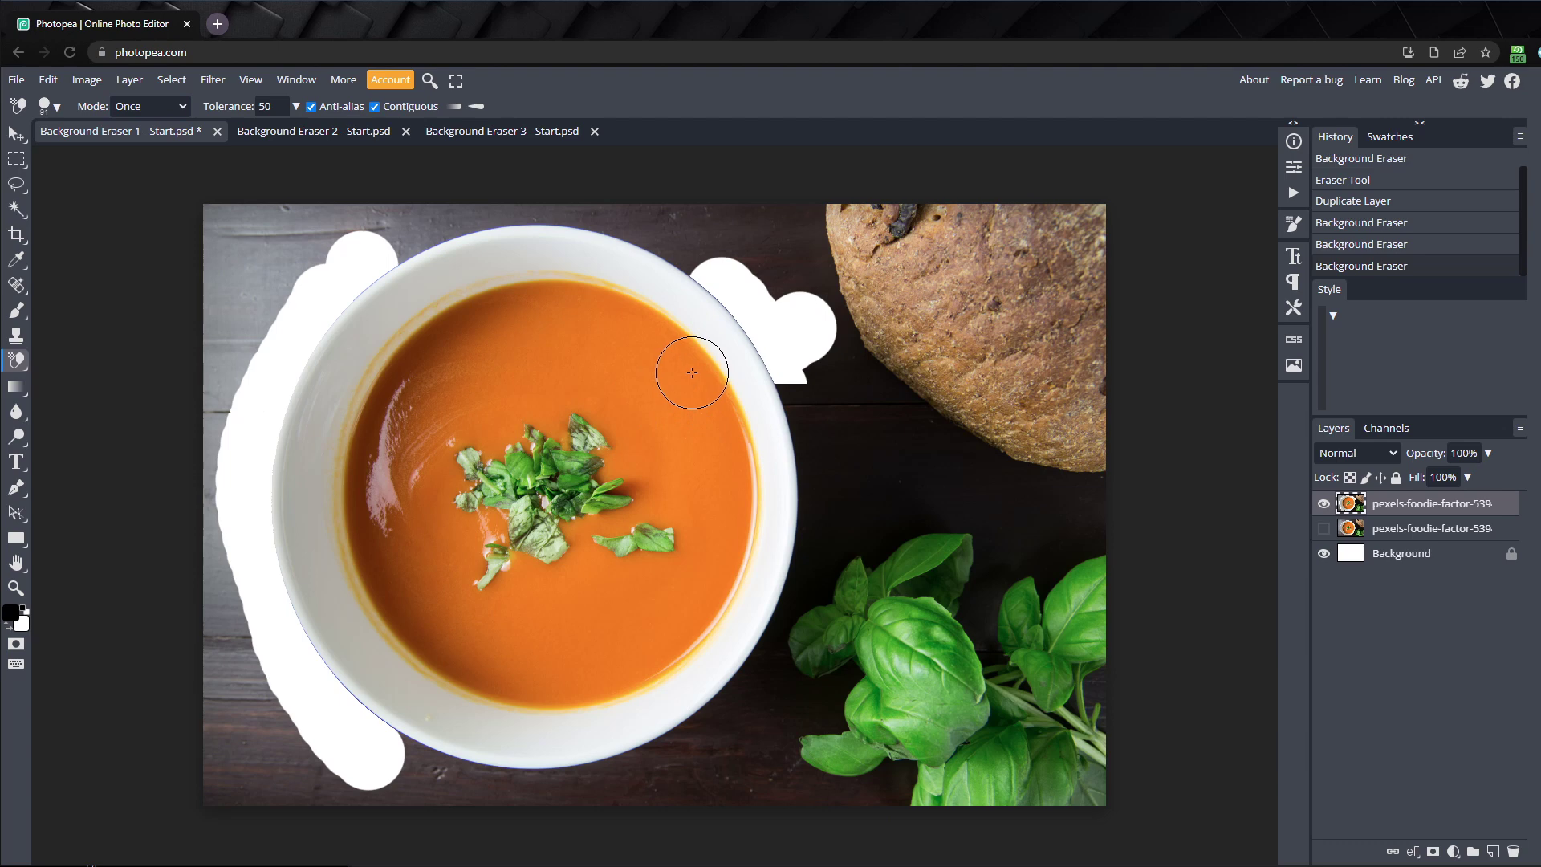
key(ctrl+z)
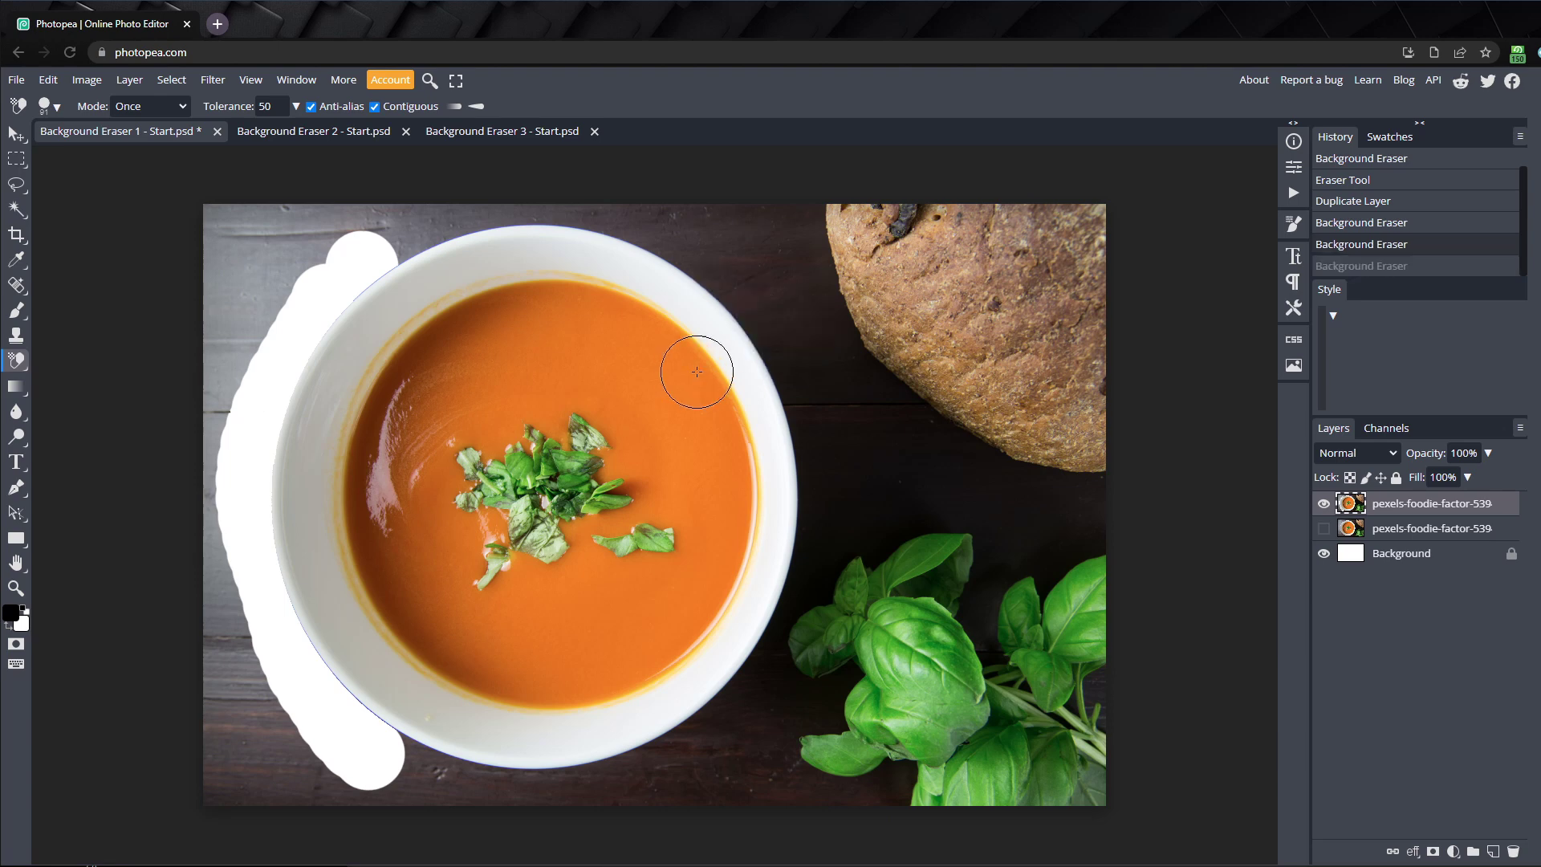
mouse_move(736, 258)
mouse_down()
mouse_move(864, 454)
mouse_move(867, 499)
mouse_move(820, 545)
mouse_move(898, 489)
mouse_up()
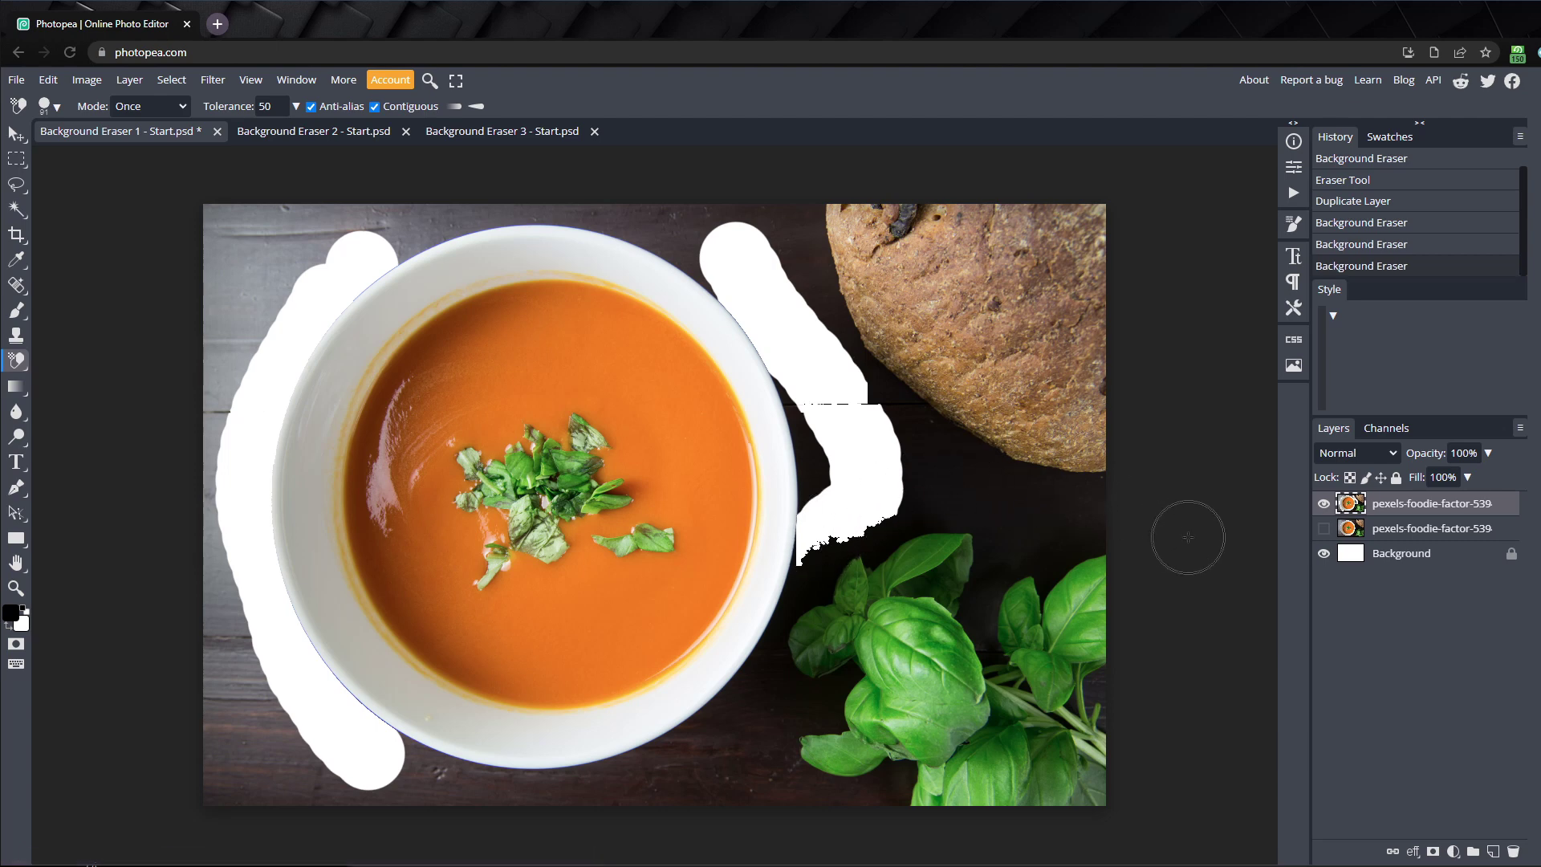
key(ctrl+z)
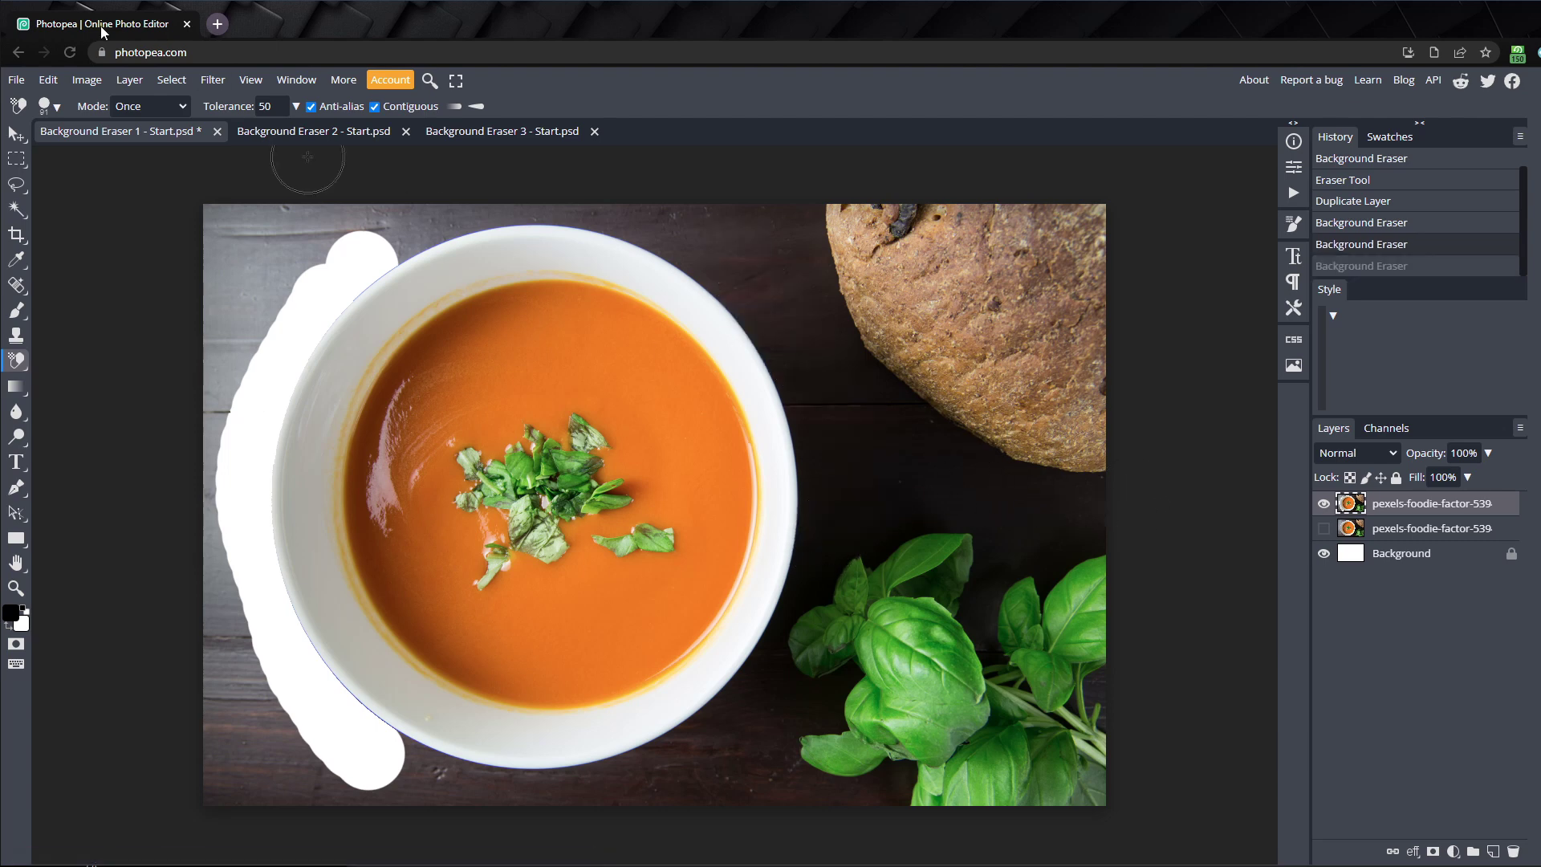
Step: Set the eraser mode back to Continuous and try right-rim strokes, undoing them
click(176, 107)
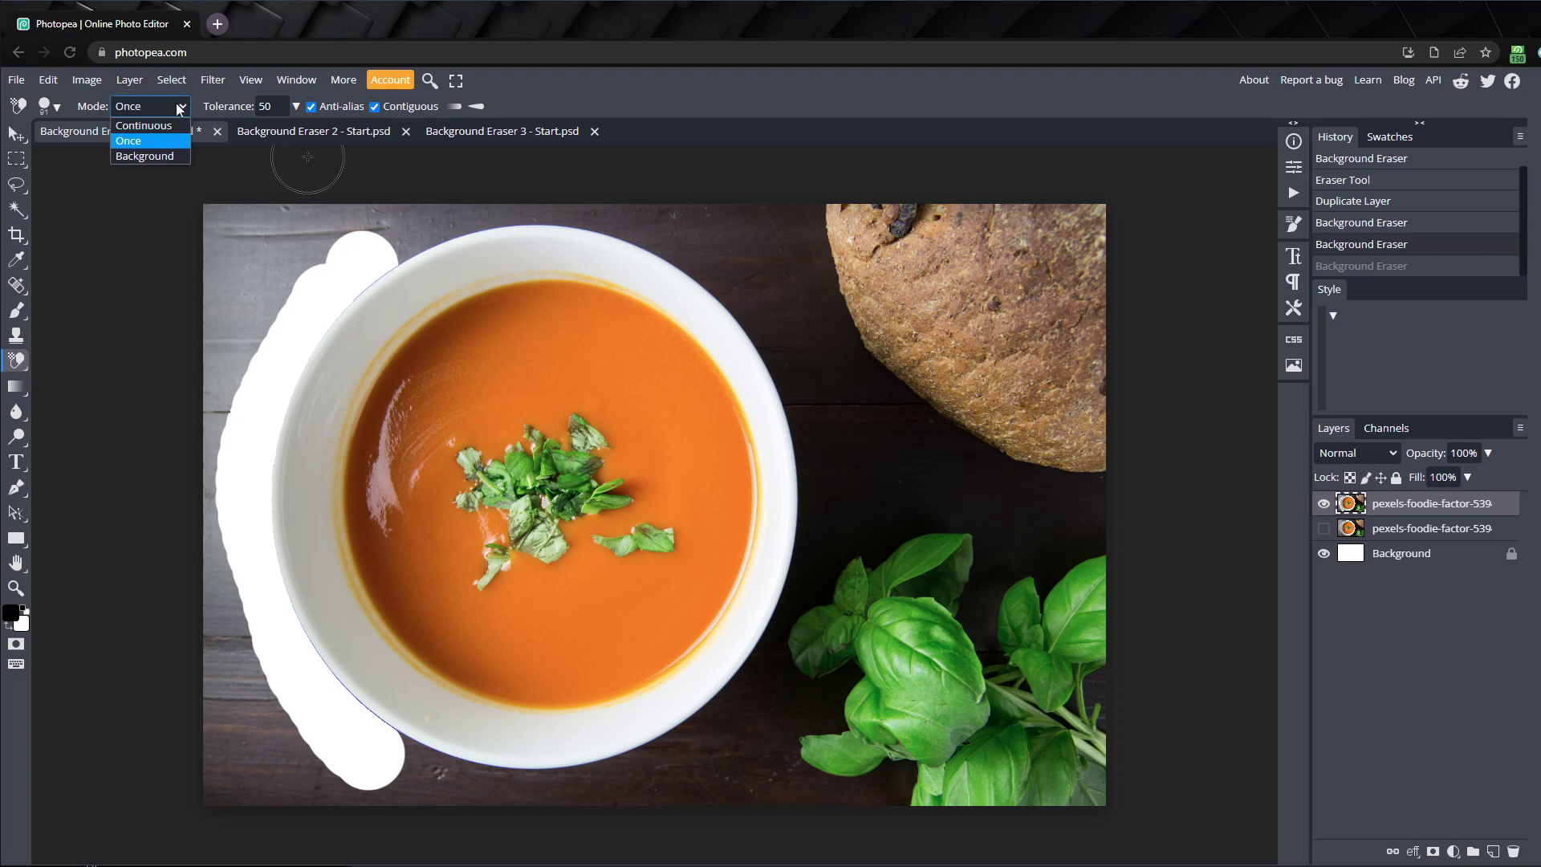
click(172, 126)
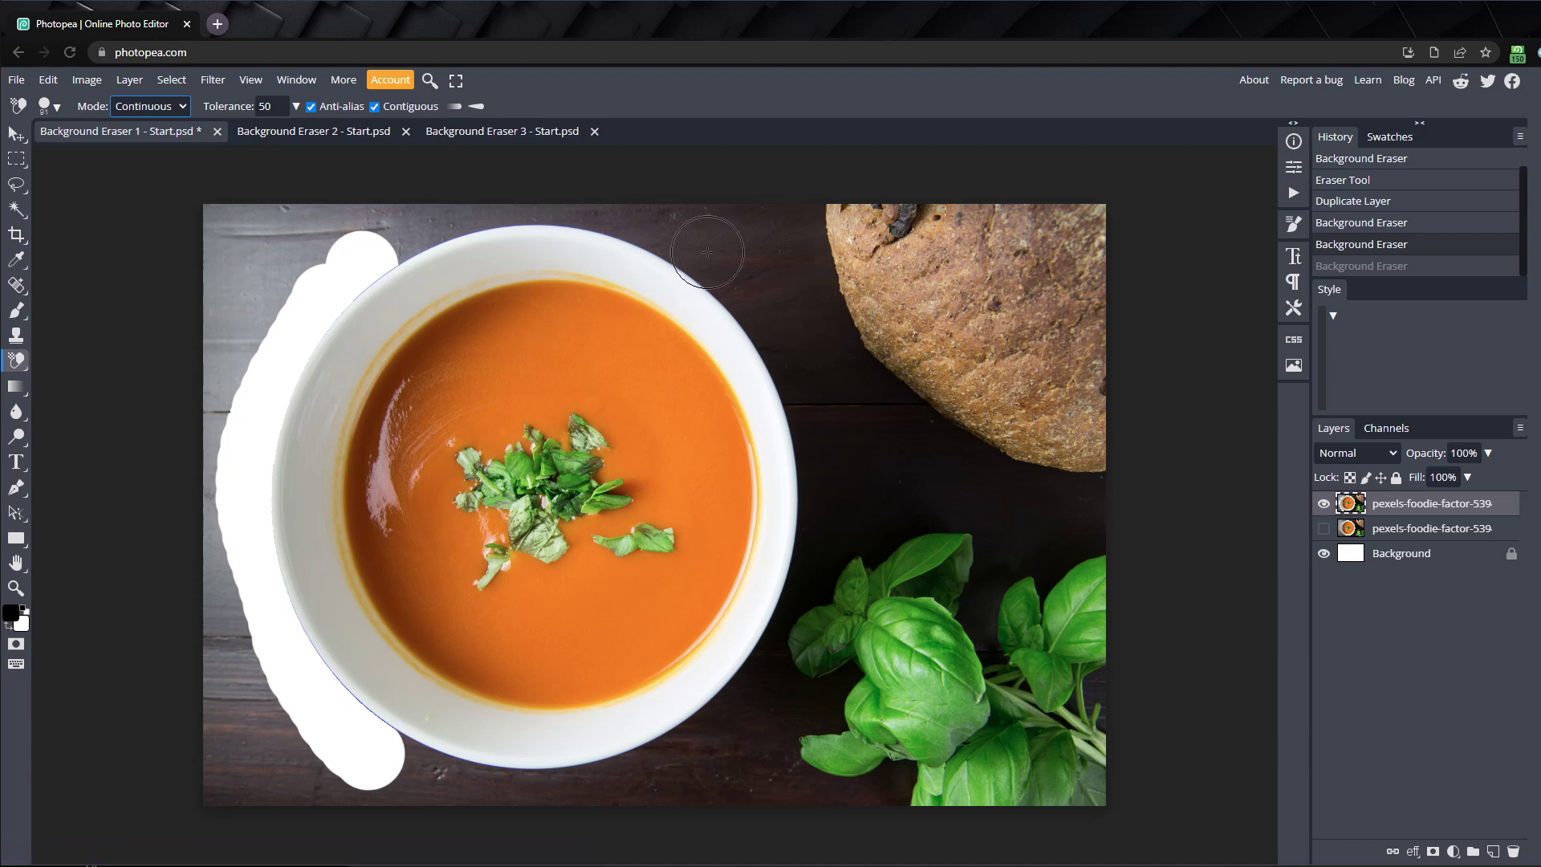
mouse_move(700, 246)
mouse_down()
mouse_move(760, 301)
mouse_move(807, 429)
mouse_move(824, 533)
mouse_move(772, 579)
mouse_up()
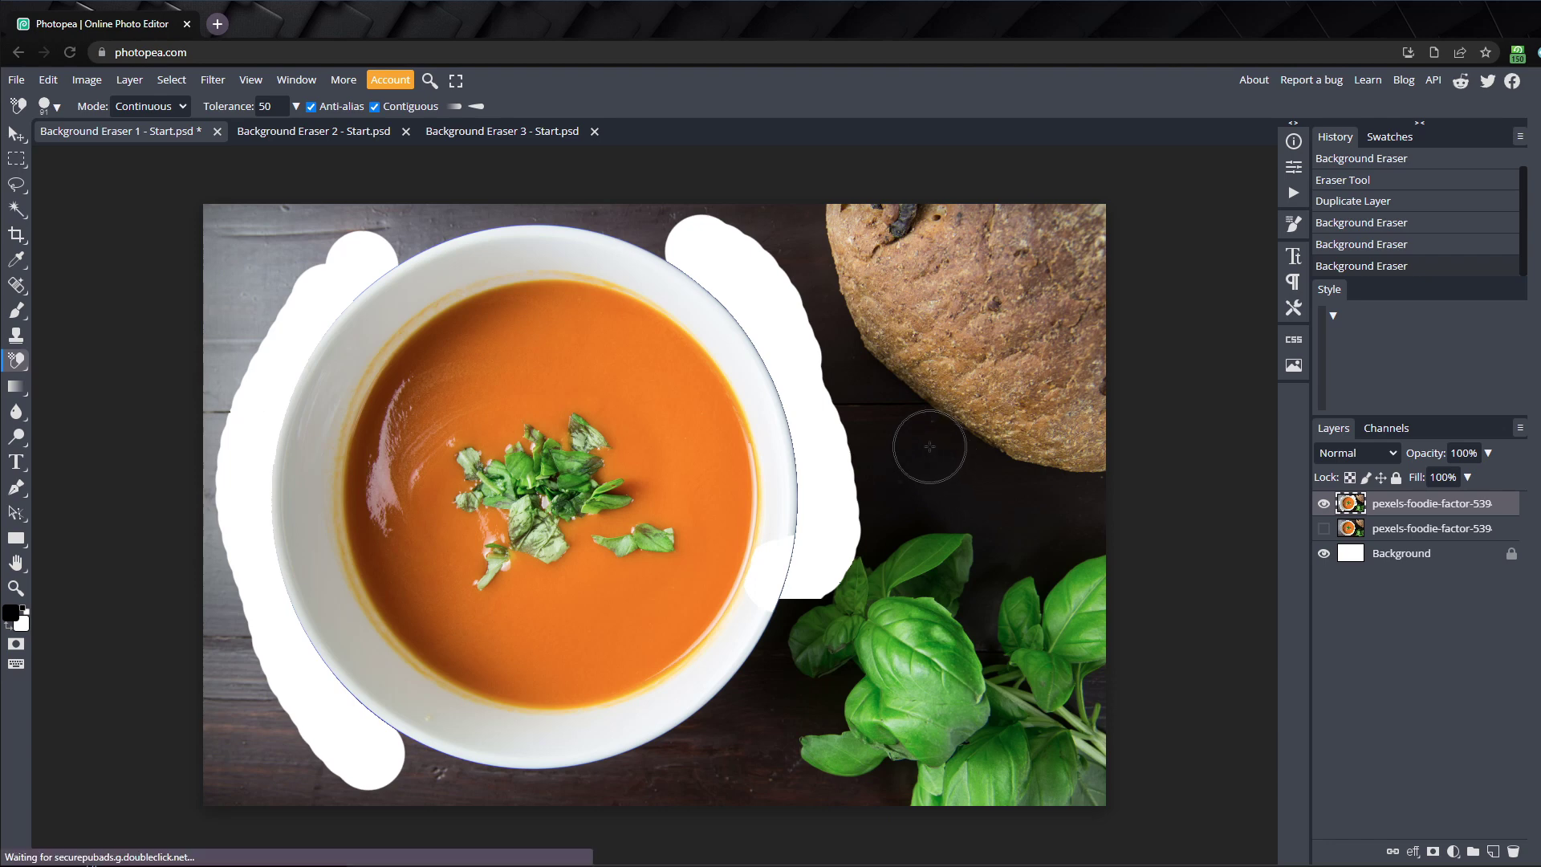
key(ctrl+z)
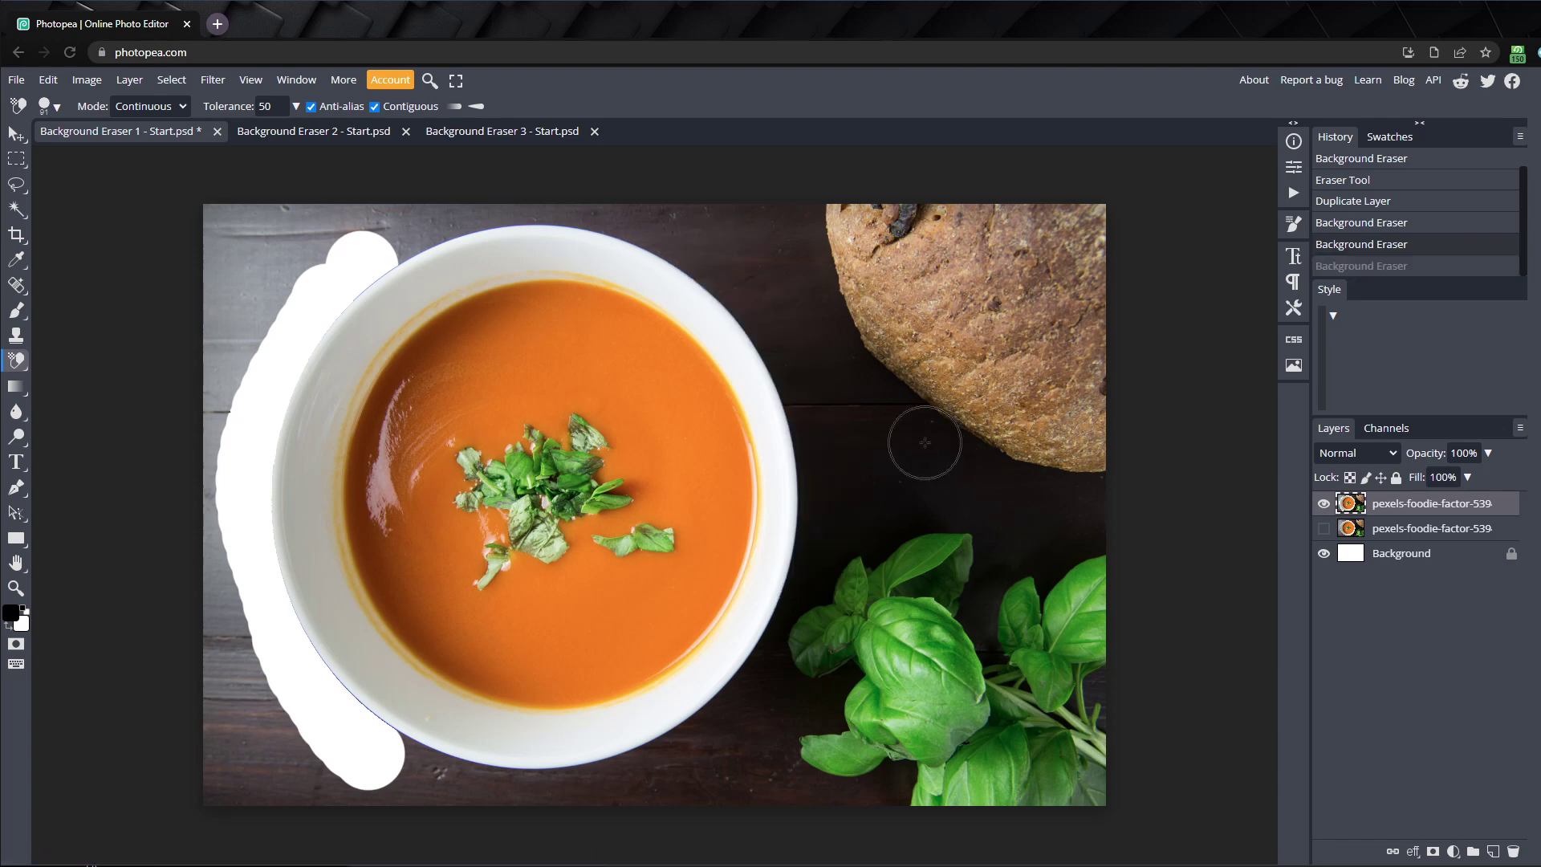
mouse_move(619, 241)
mouse_down()
mouse_move(688, 258)
mouse_move(764, 312)
mouse_move(823, 437)
mouse_move(826, 520)
mouse_move(783, 548)
mouse_up()
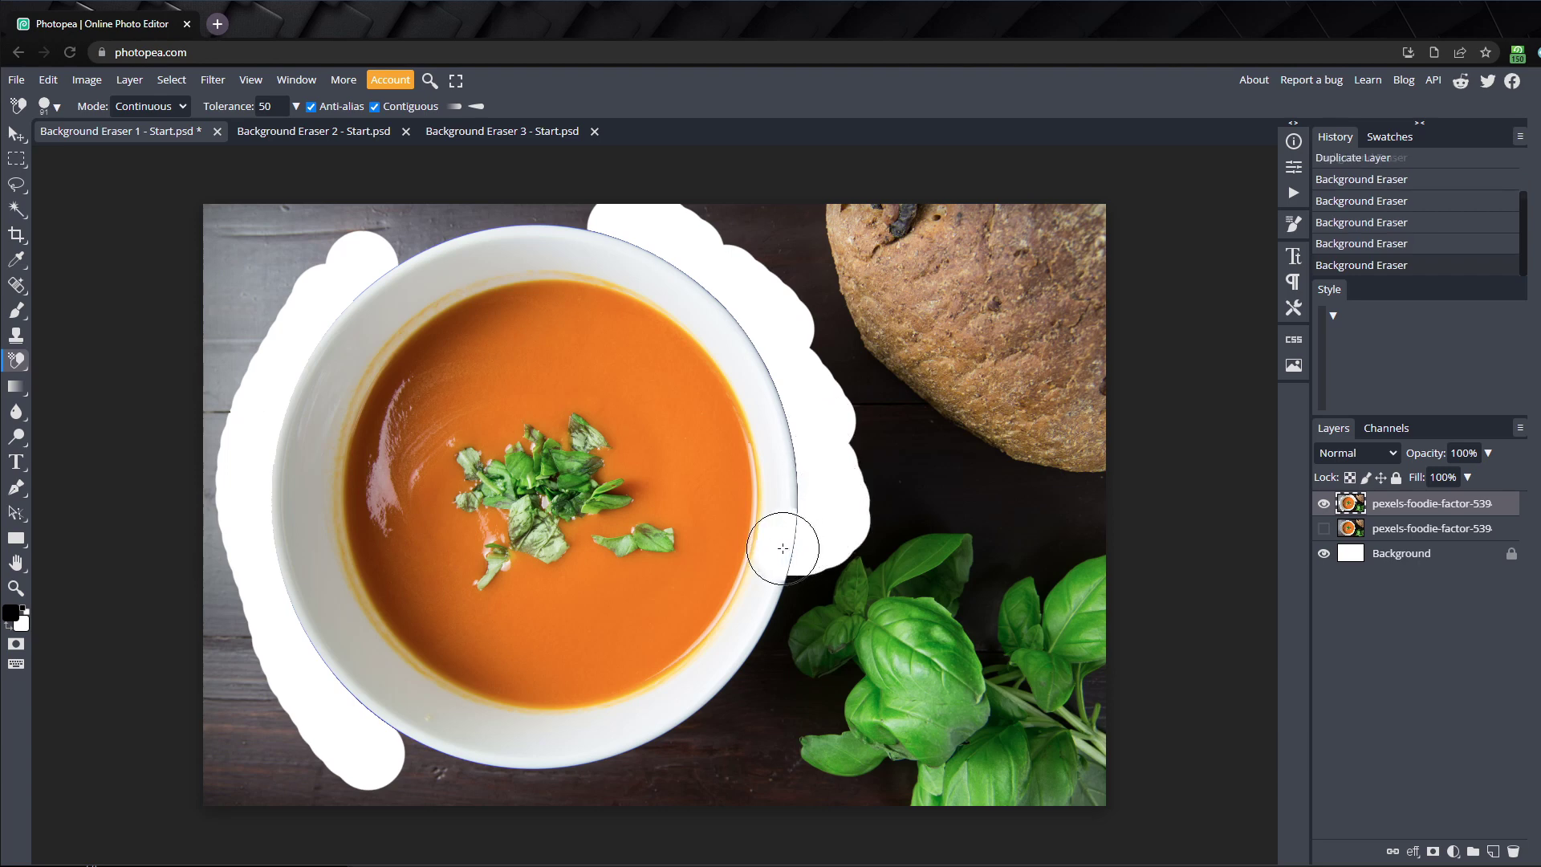
key(ctrl+z)
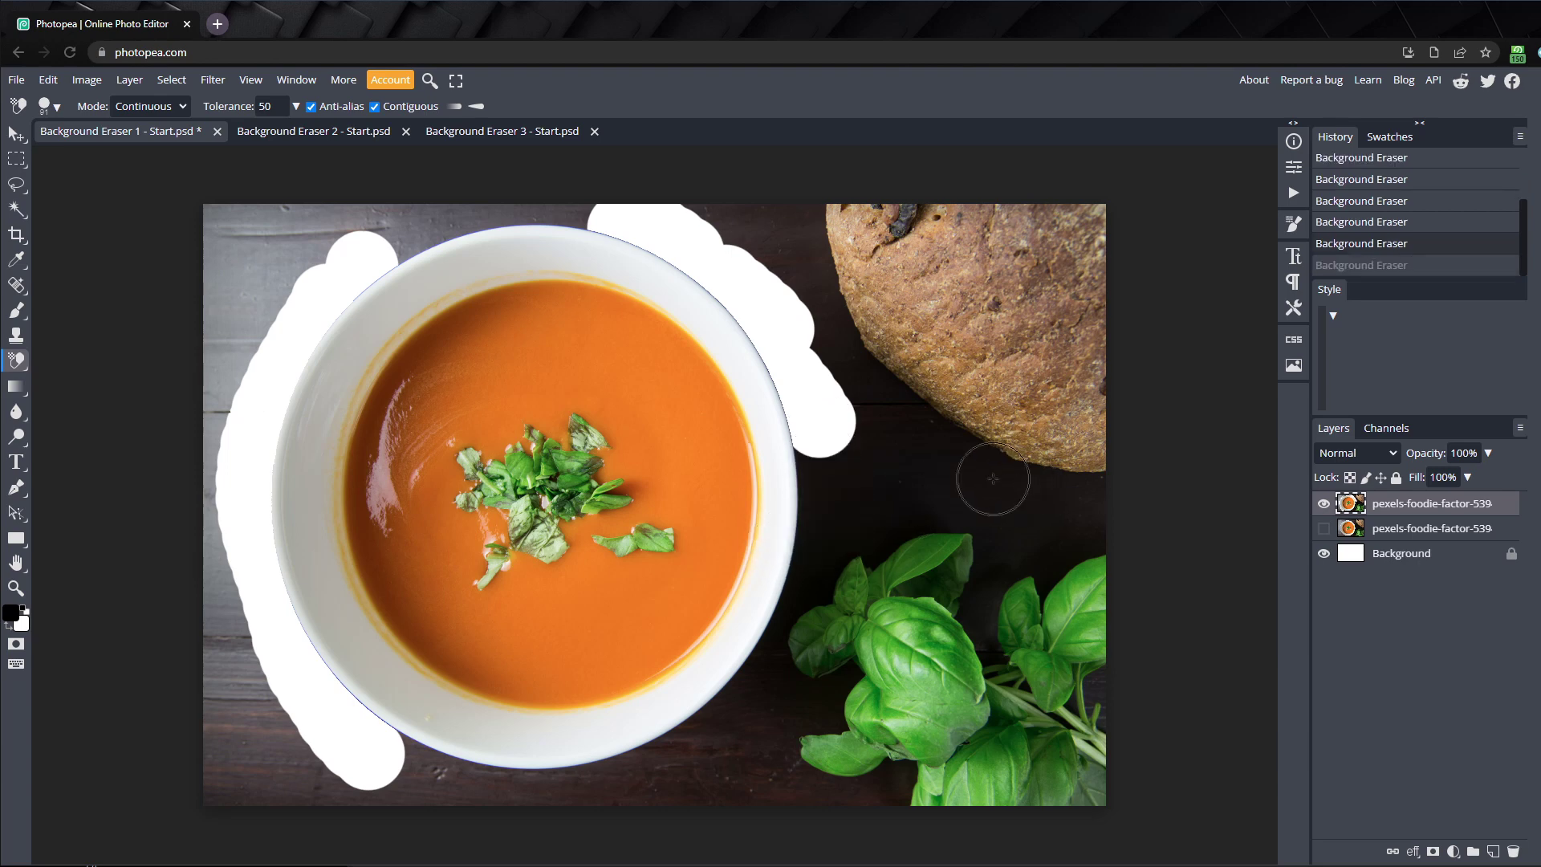
key(ctrl+z)
key(ctrl+z)
key(ctrl+z)
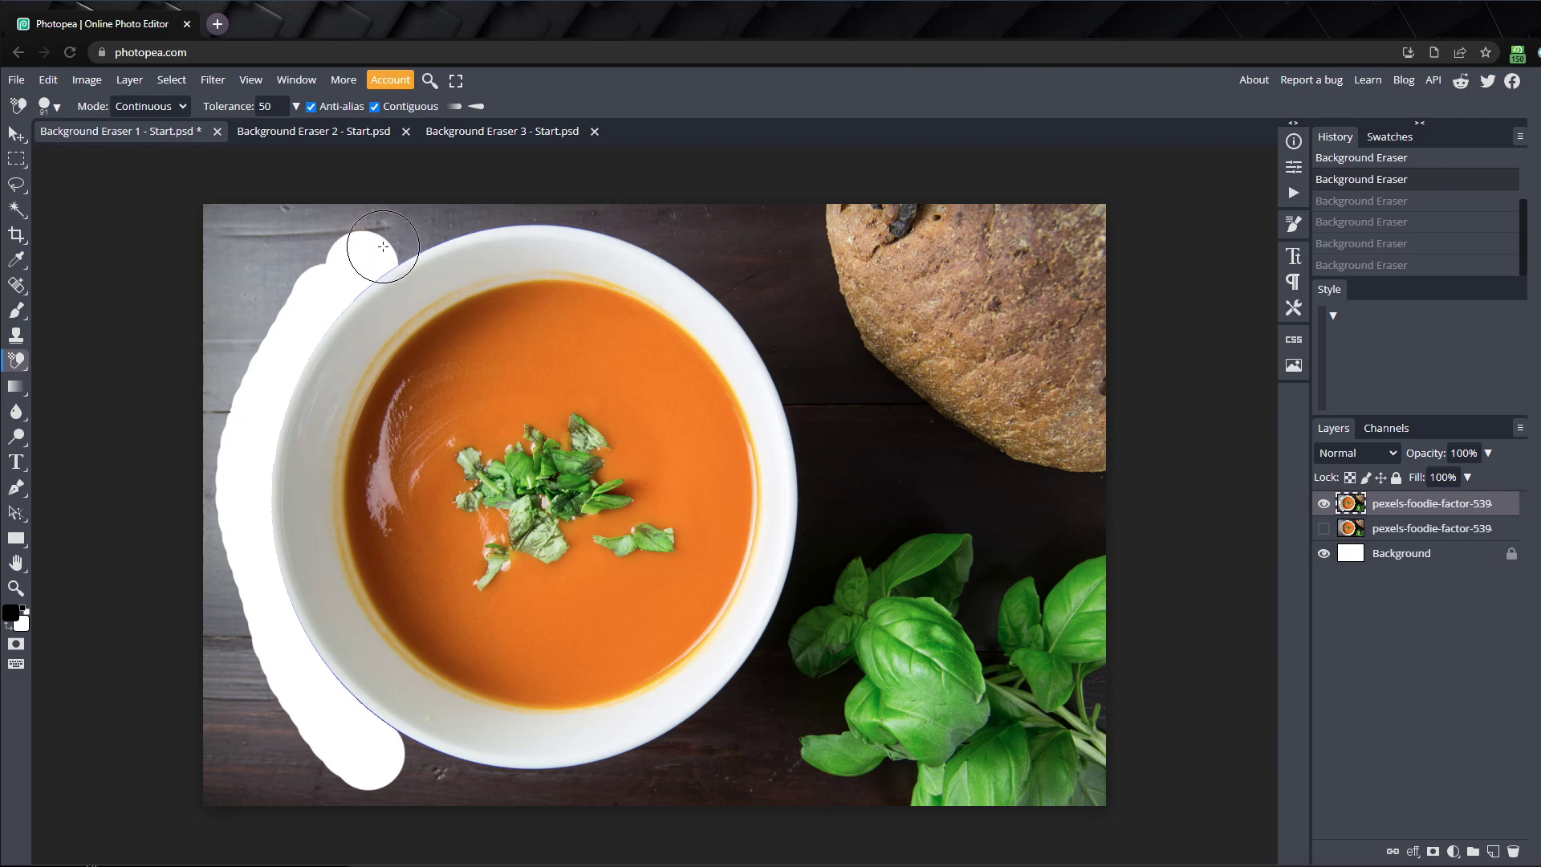
Step: Erase the table along the bowl's top and lower rims
mouse_move(390, 240)
mouse_down()
mouse_move(514, 216)
mouse_move(604, 221)
mouse_move(691, 264)
mouse_move(753, 309)
mouse_move(794, 378)
mouse_move(832, 500)
mouse_up()
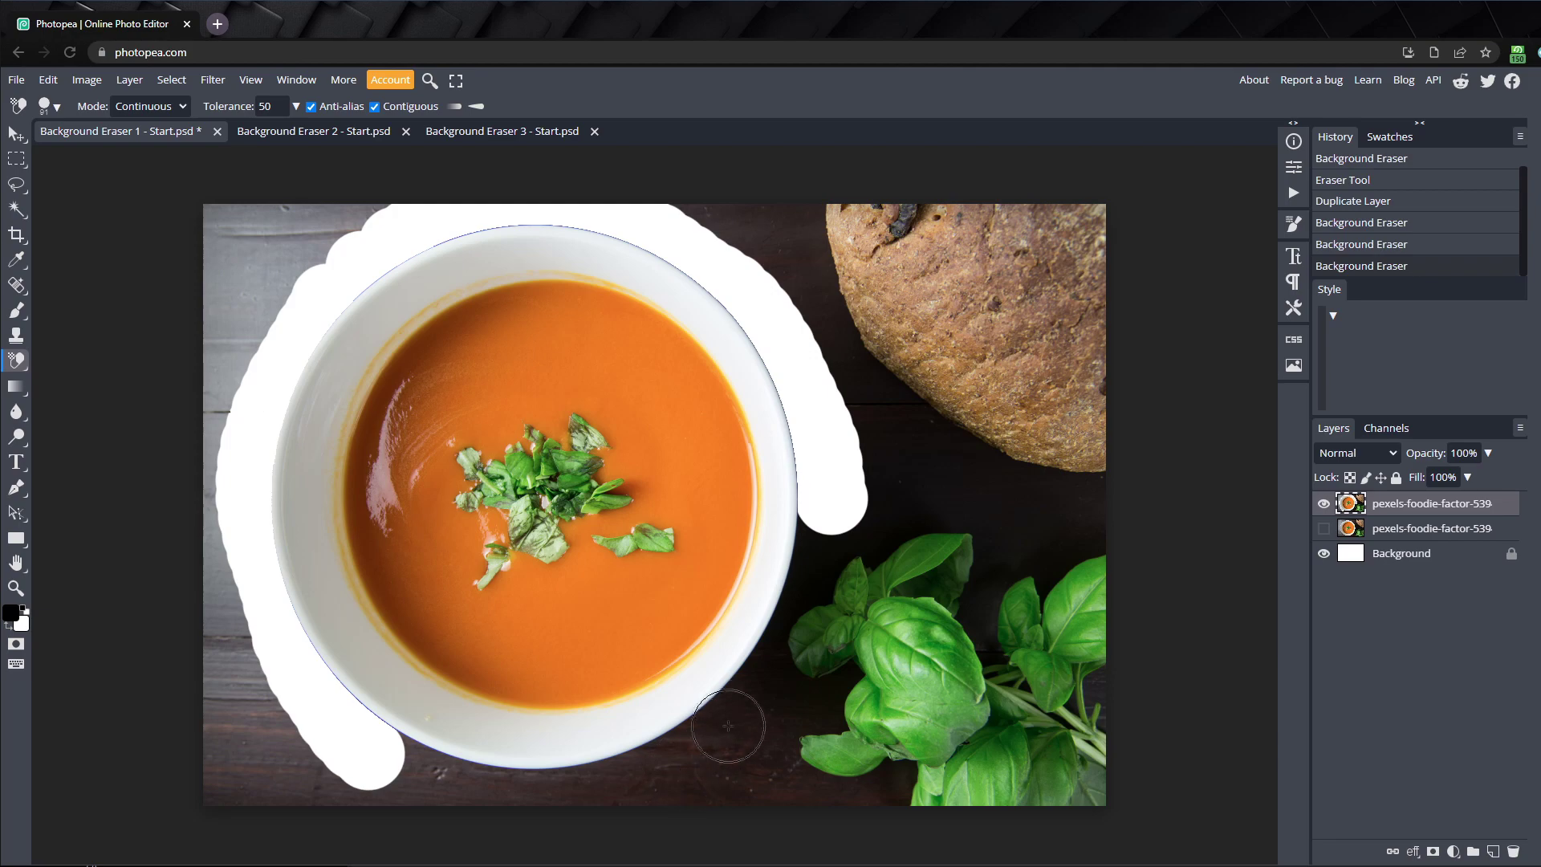
mouse_move(728, 725)
mouse_down()
mouse_move(753, 692)
mouse_move(707, 738)
mouse_move(524, 794)
mouse_move(384, 746)
mouse_up()
scroll(808, 640, up, 3)
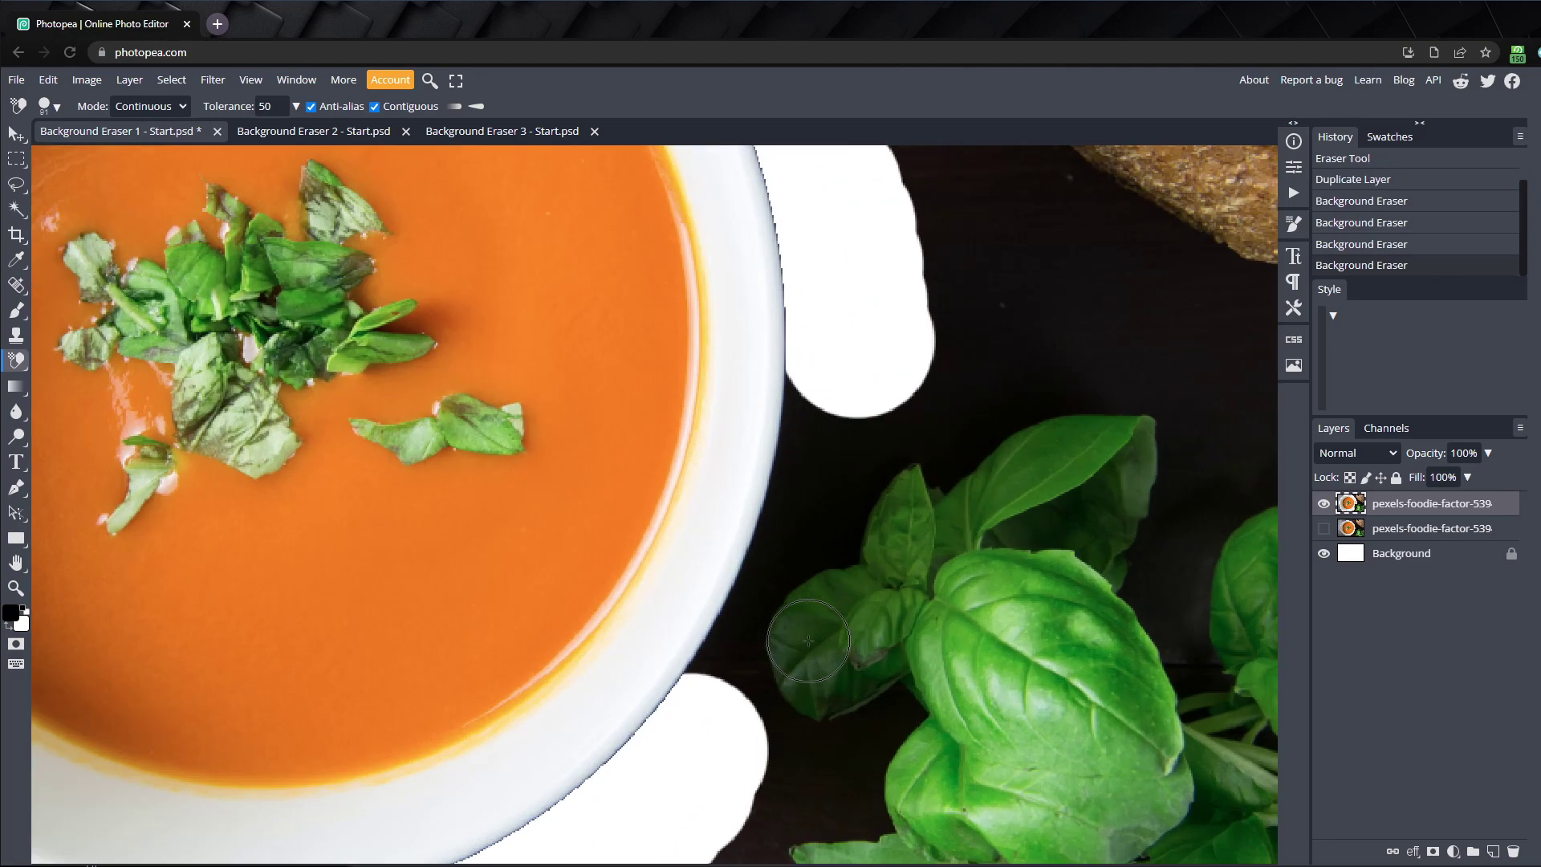
Step: Test-erase the table between the bowl rim and the basil, then undo it
scroll(808, 640, up, 2)
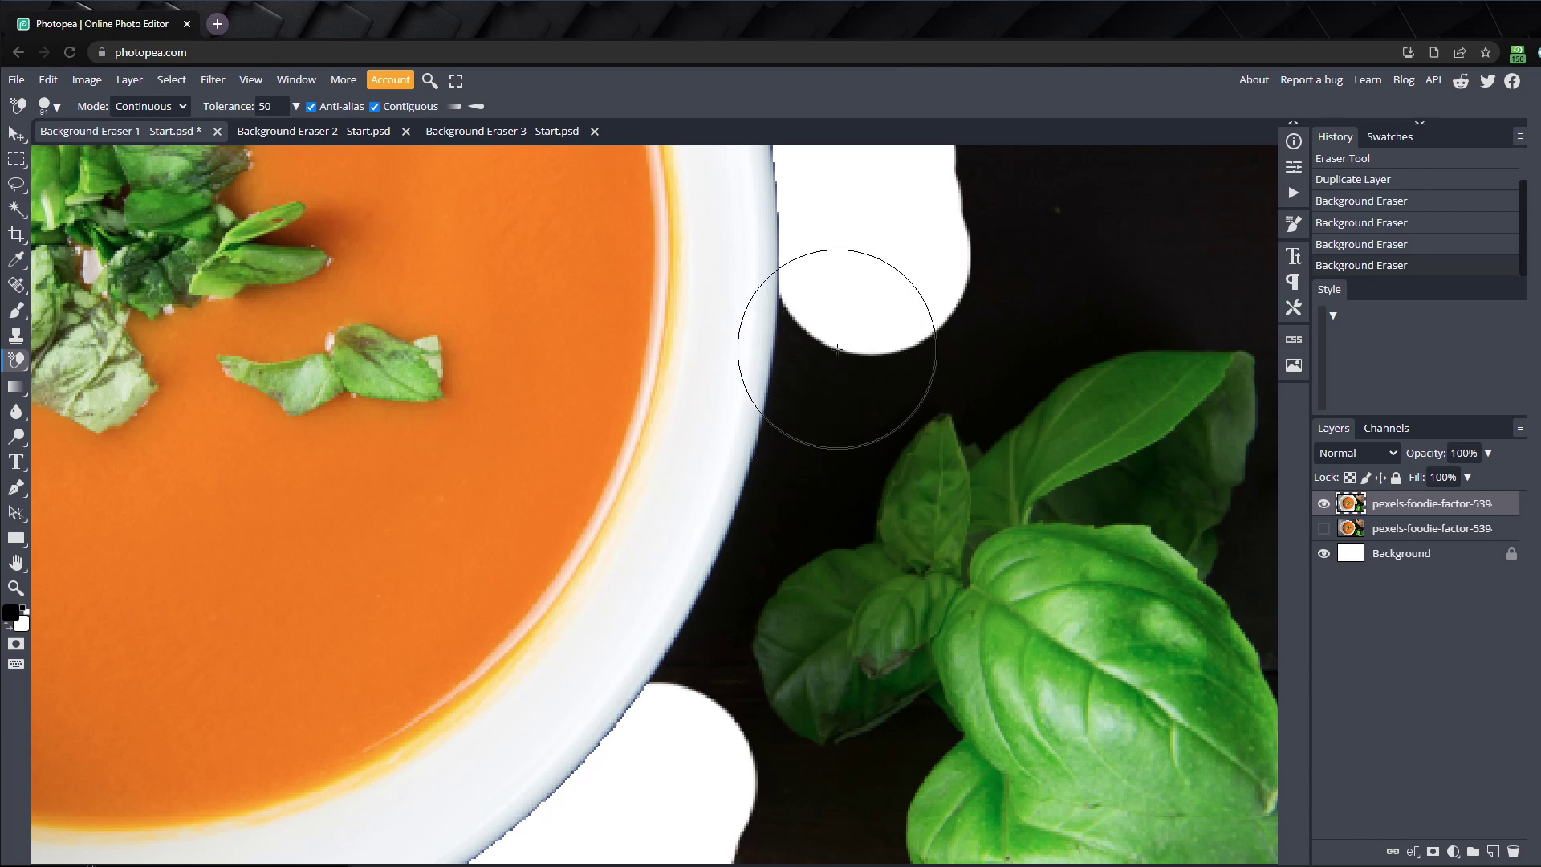
mouse_move(838, 348)
mouse_down()
mouse_move(835, 334)
mouse_move(746, 673)
mouse_move(705, 740)
mouse_up()
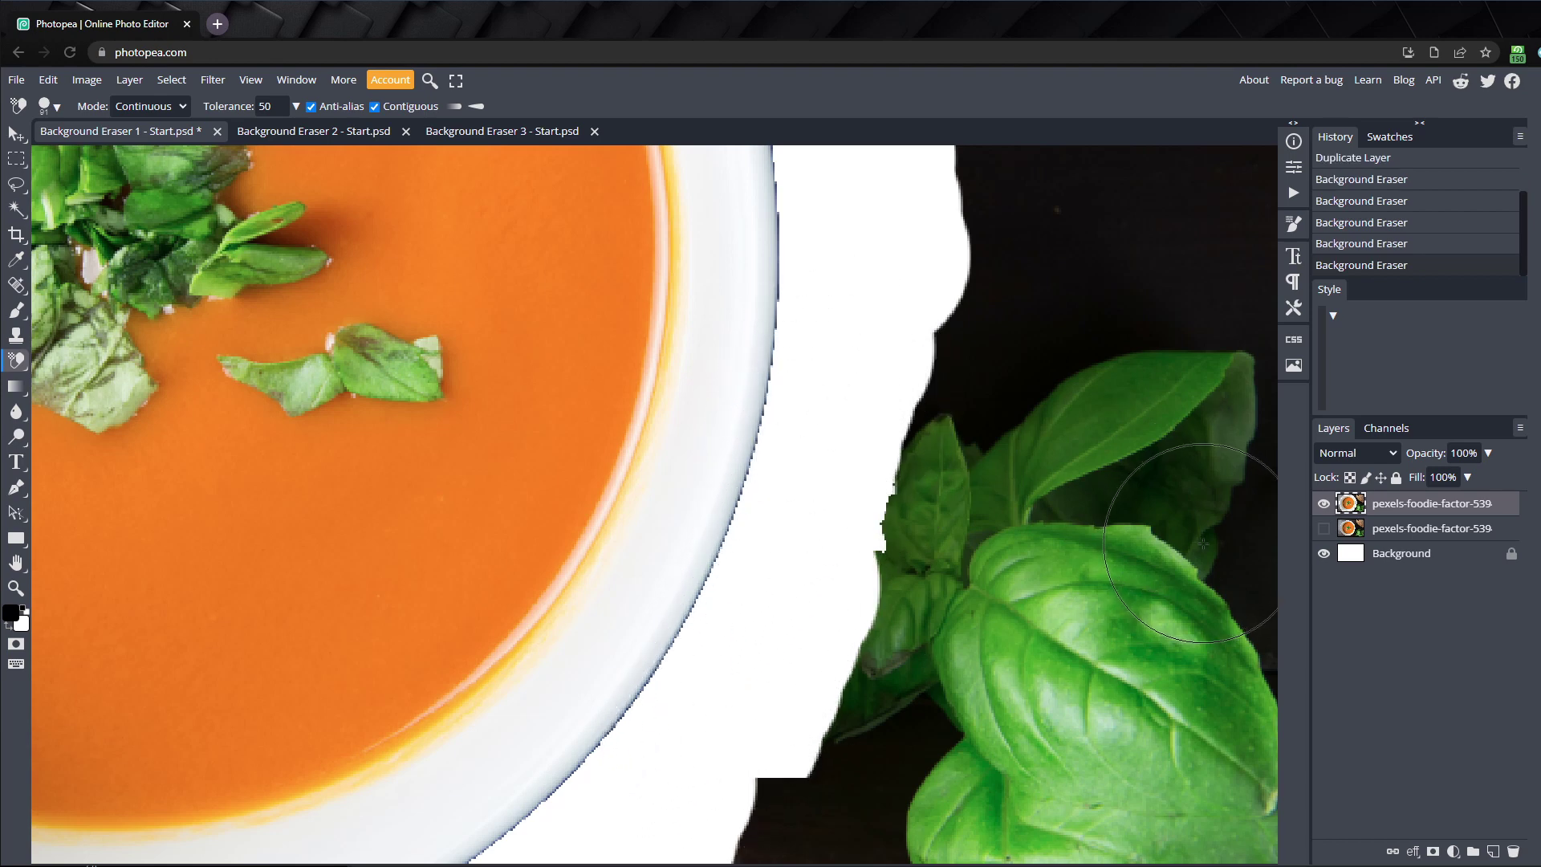
key(ctrl+z)
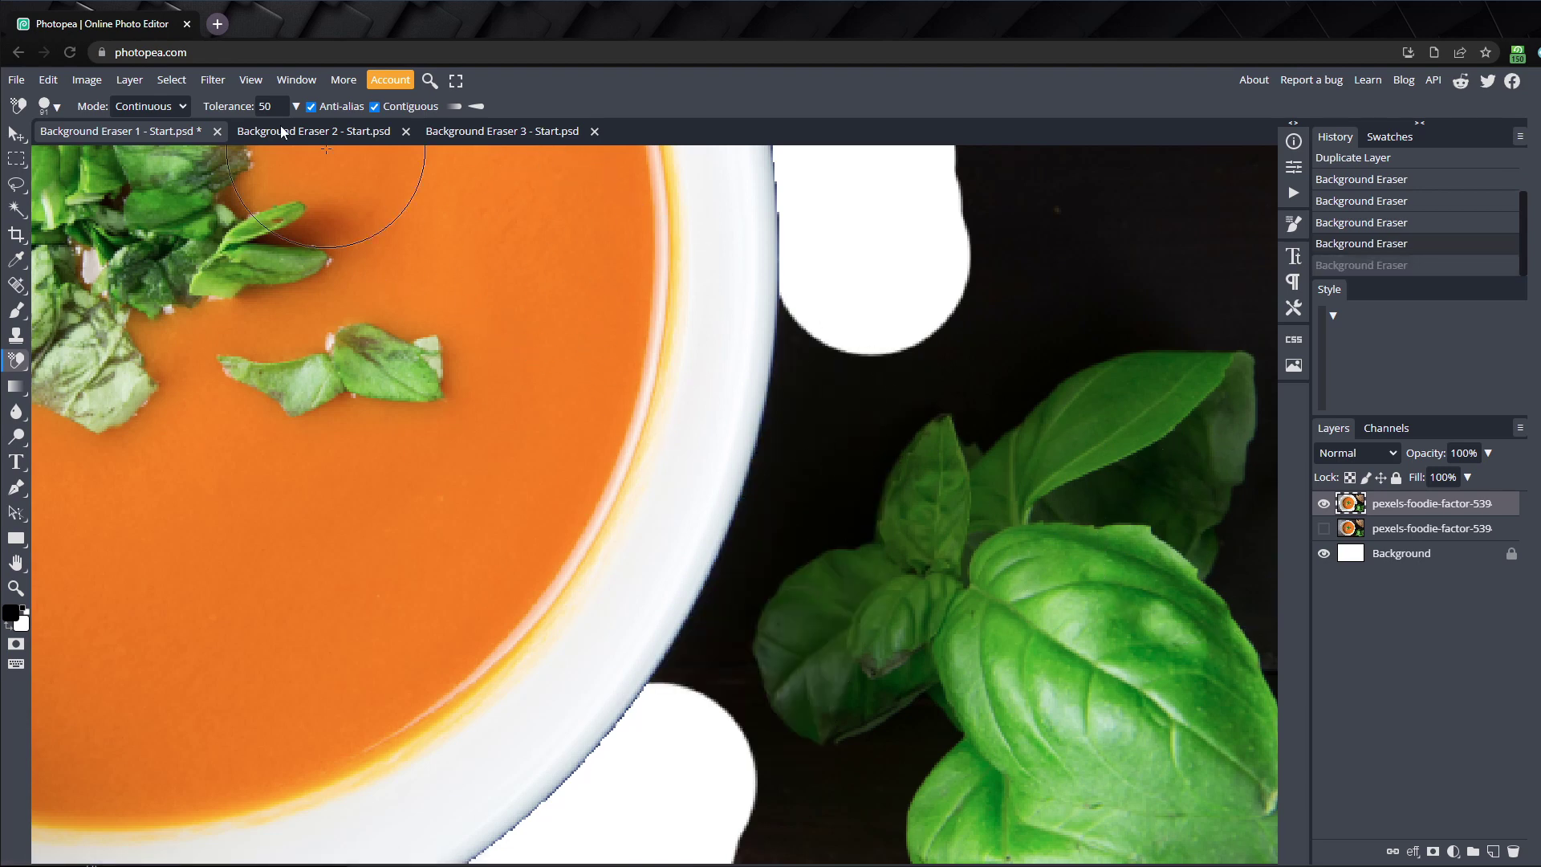
Step: Set Tolerance to 255, test-erase near the basil and undo, then lower Tolerance to 0
click(270, 105)
mouse_move(998, 292)
mouse_down()
mouse_move(798, 380)
mouse_move(743, 512)
mouse_move(1002, 593)
mouse_move(1007, 388)
mouse_move(899, 559)
mouse_move(1078, 694)
mouse_move(889, 761)
mouse_move(570, 564)
mouse_up()
key(ctrl+z)
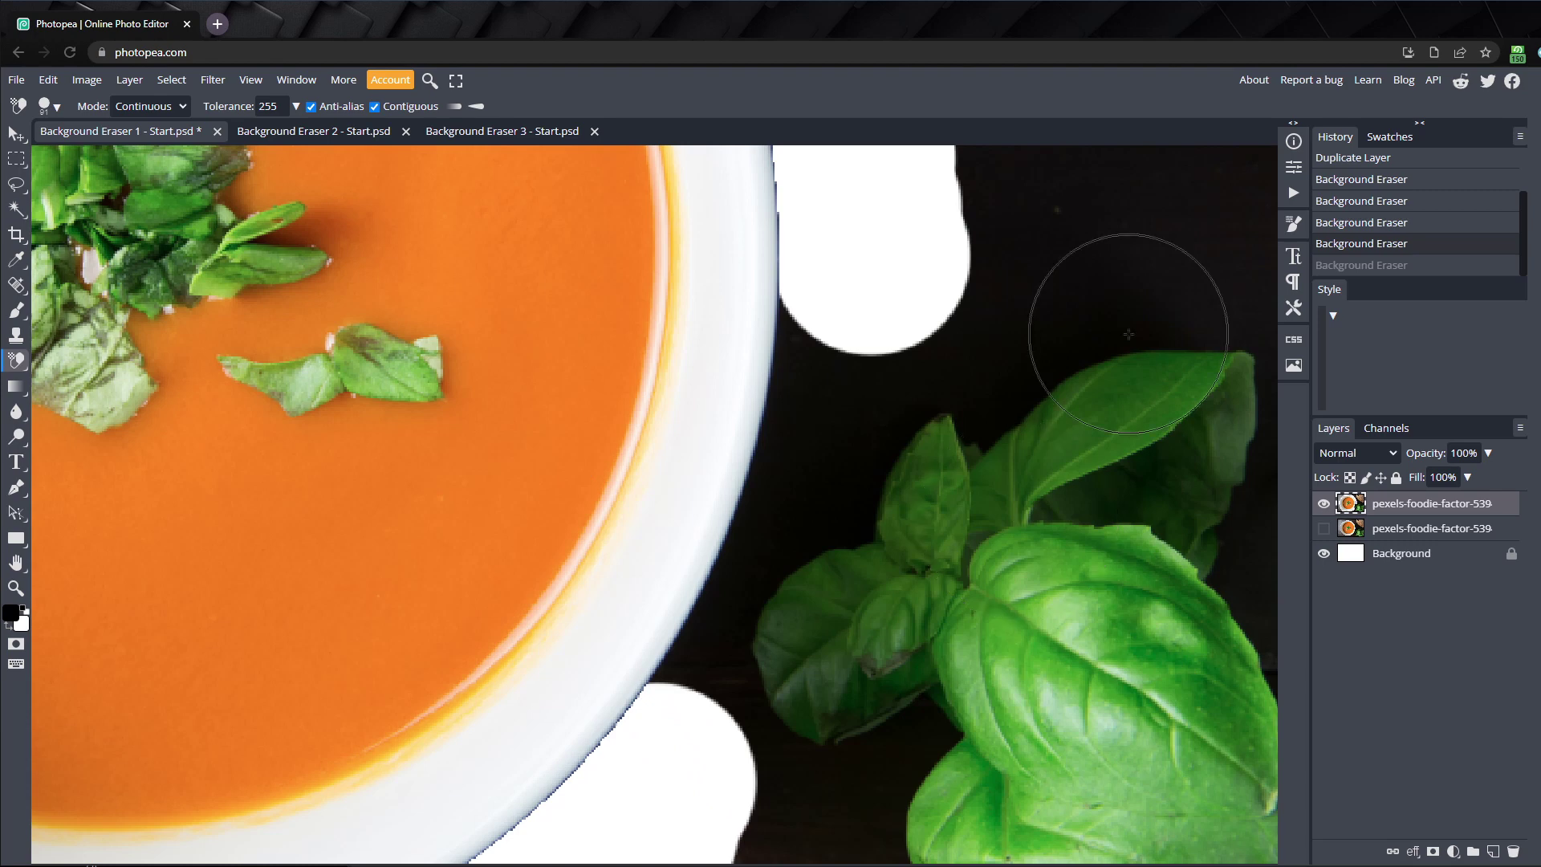
drag(241, 101, 161, 102)
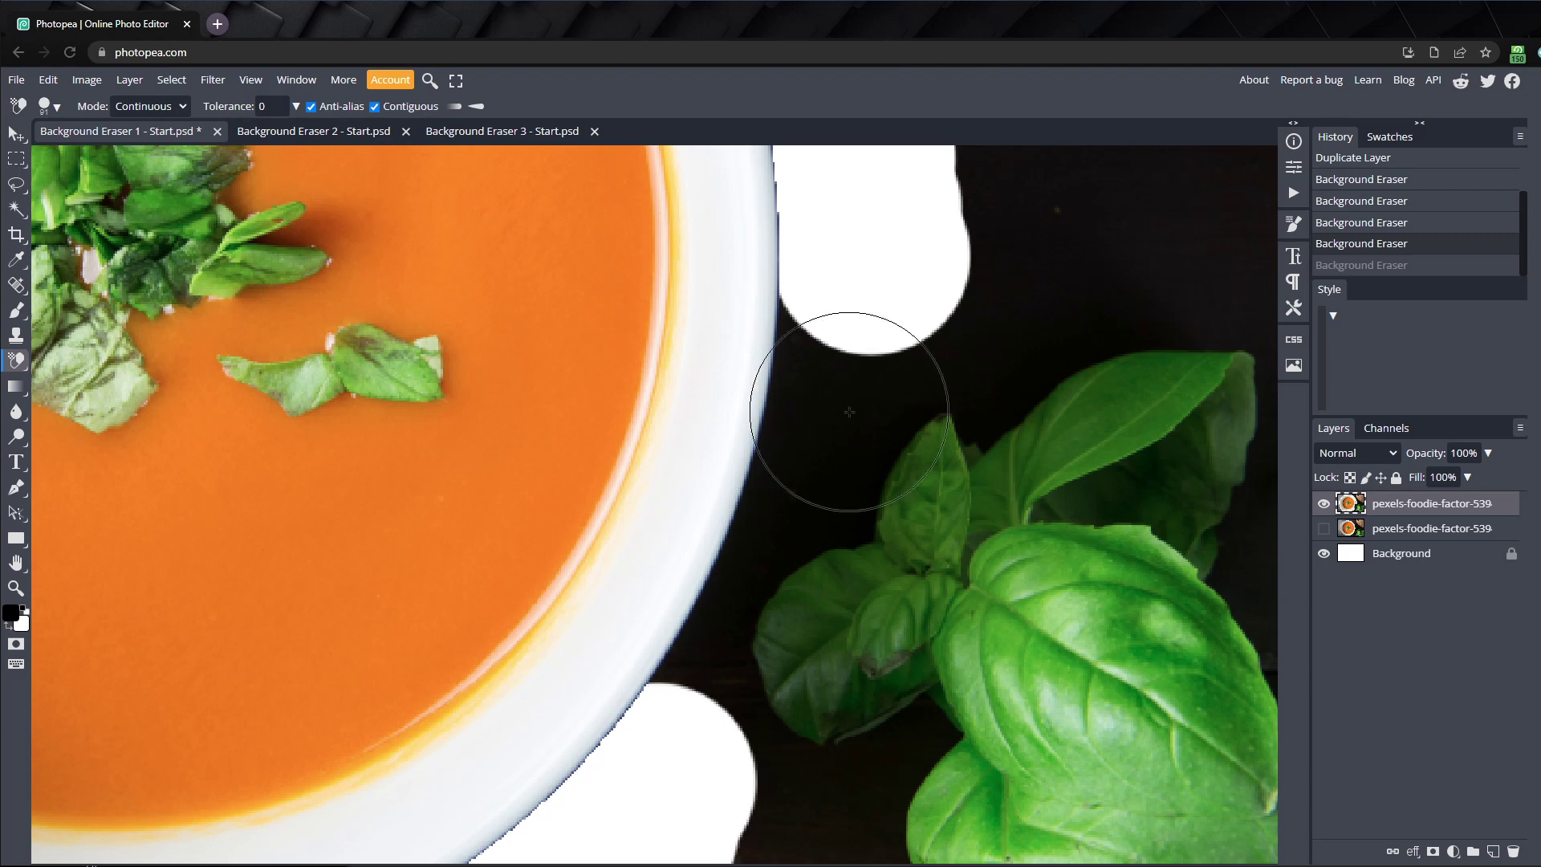
Step: Undo a speckled zero-tolerance stroke by the basil, set Tolerance to 20, and erase by the rim
mouse_move(842, 406)
mouse_down()
mouse_move(803, 675)
mouse_move(766, 736)
mouse_move(764, 572)
mouse_move(820, 453)
mouse_move(906, 354)
mouse_move(834, 493)
mouse_move(841, 524)
mouse_move(877, 378)
mouse_up()
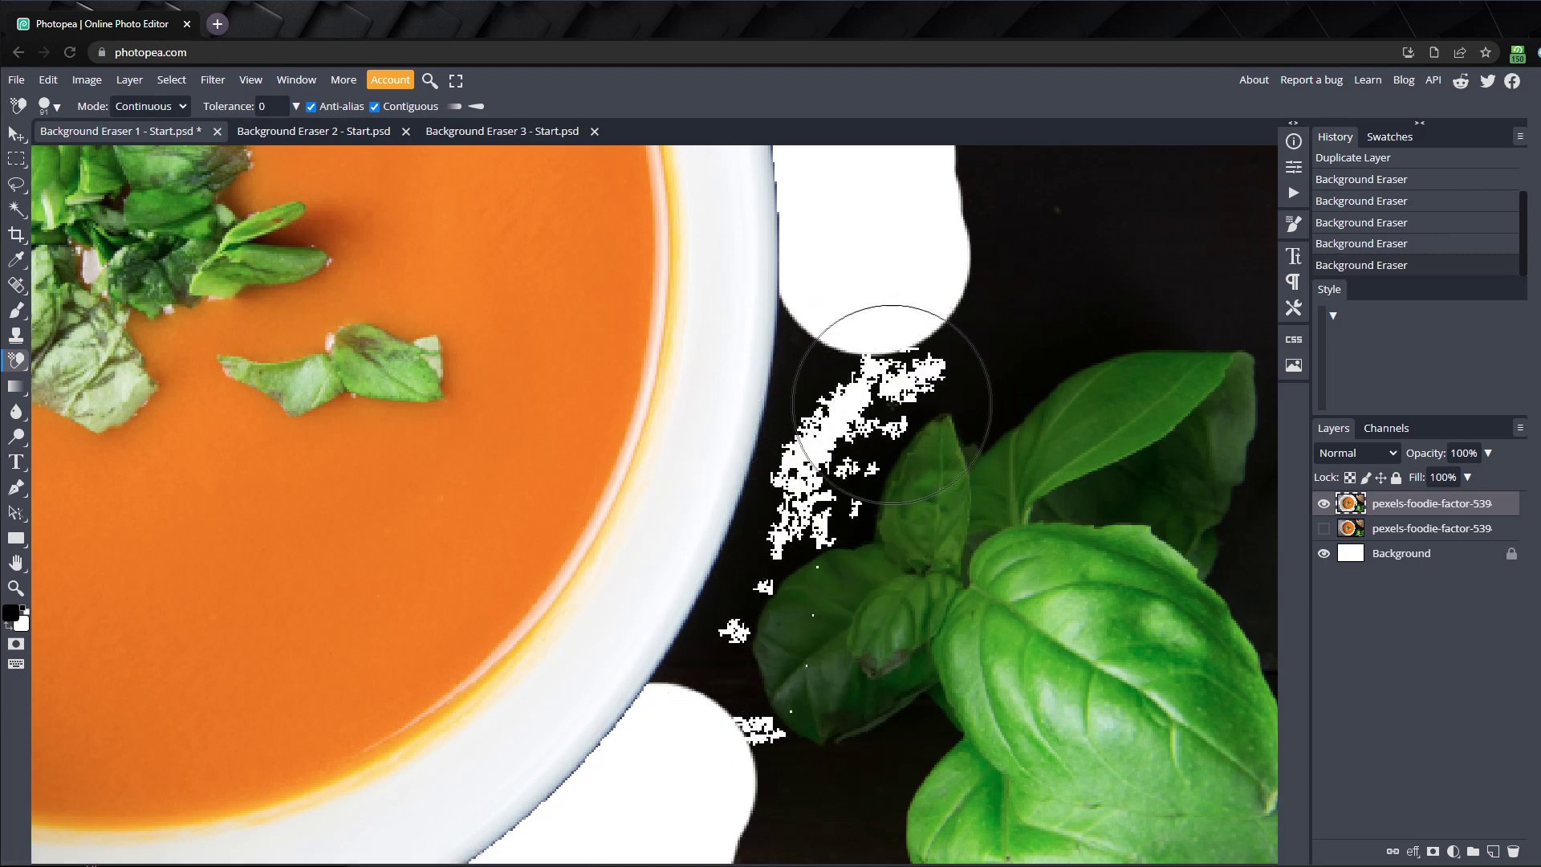
key(ctrl+z)
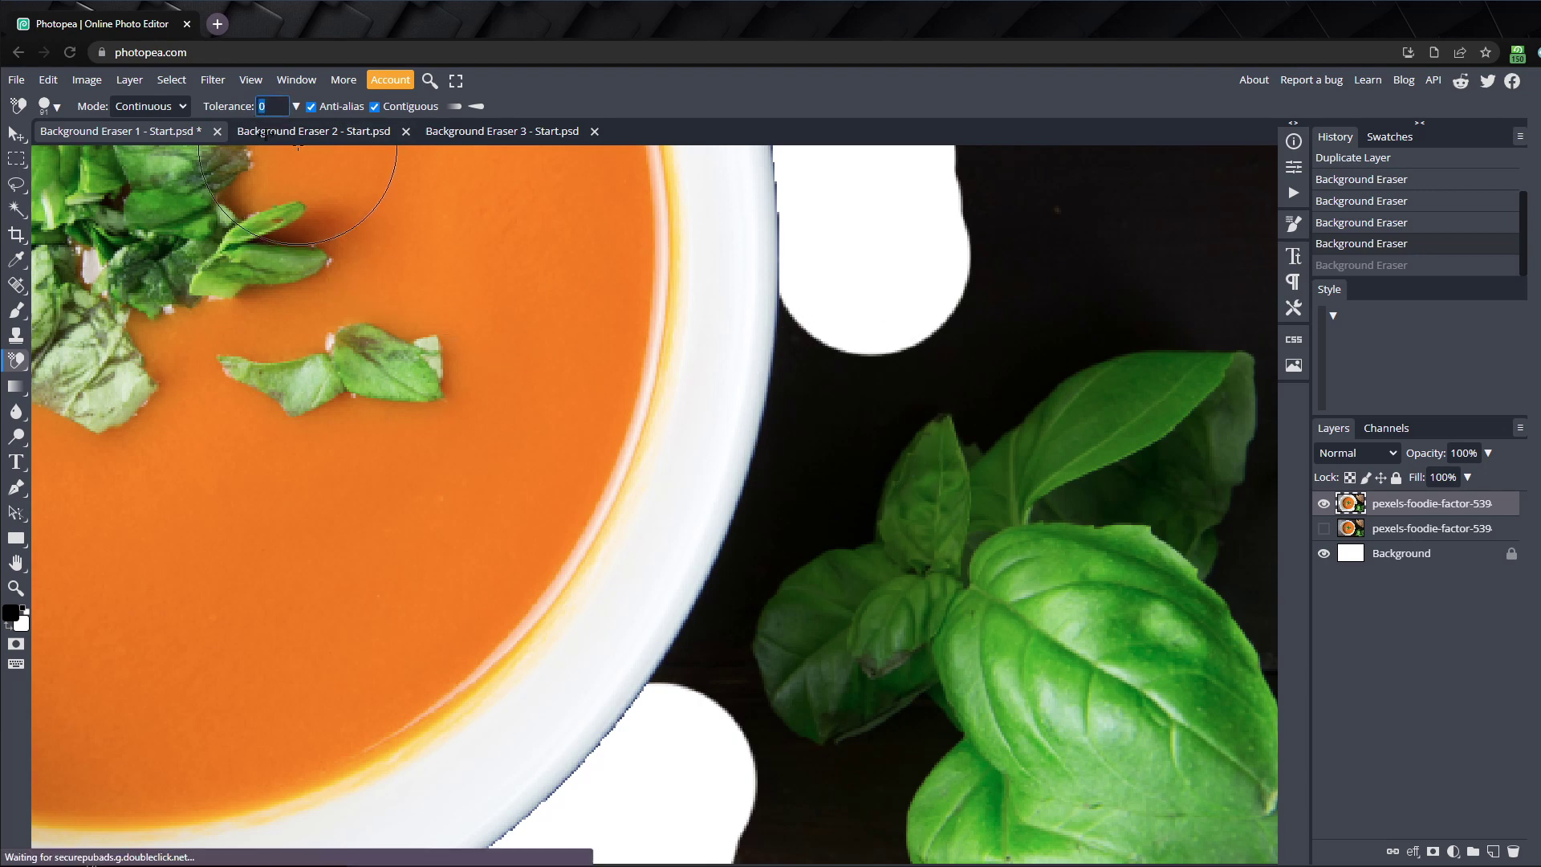
text(20)
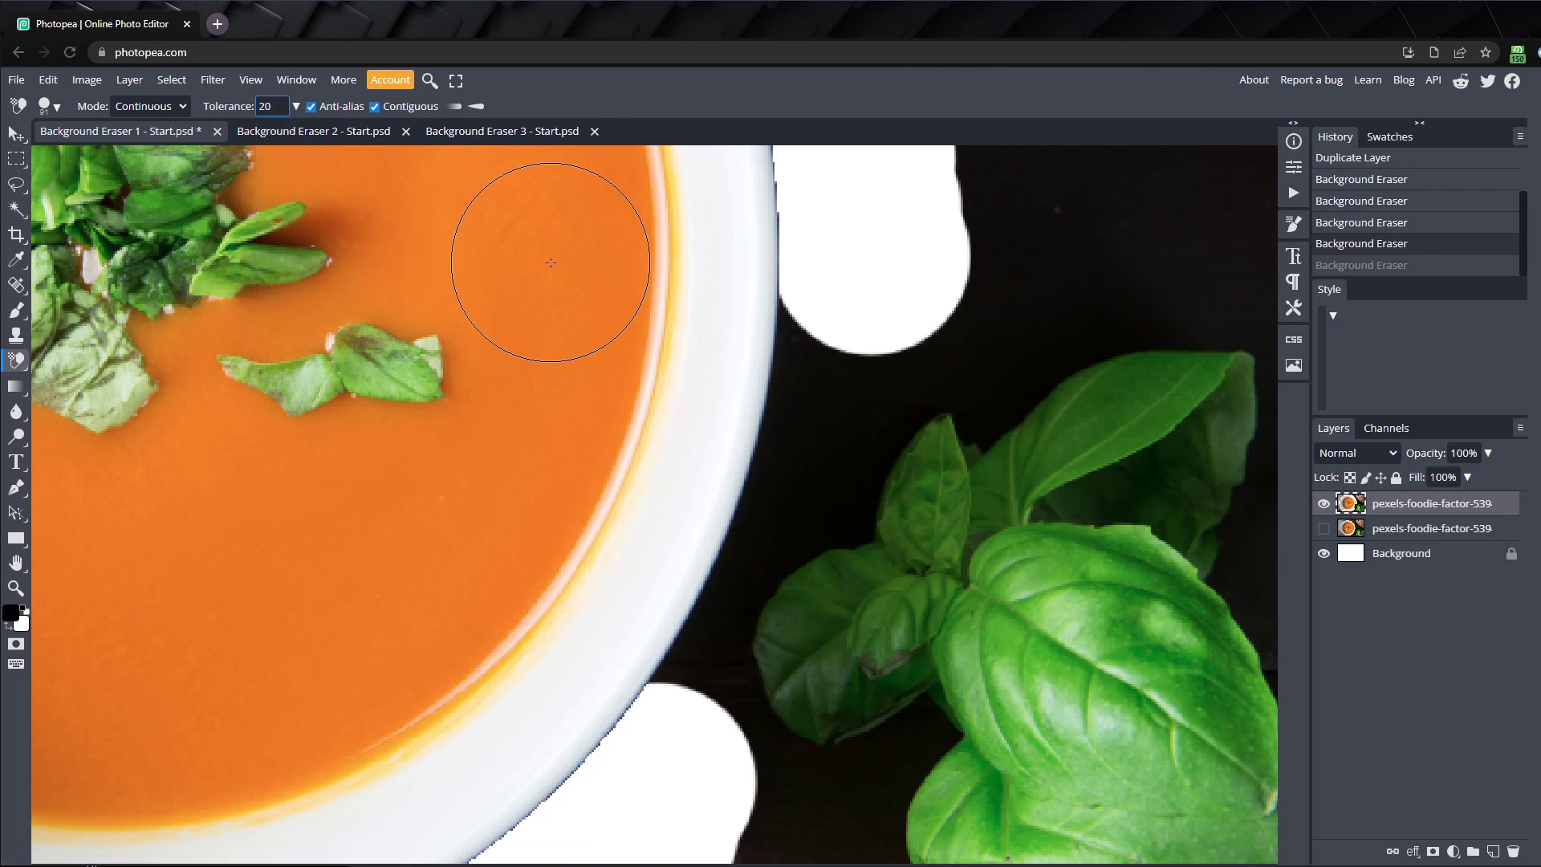
click(830, 364)
Step: Erase the dark wood beside the bowl rim and around the lower leaf, undoing stray strokes
drag(802, 439, 788, 506)
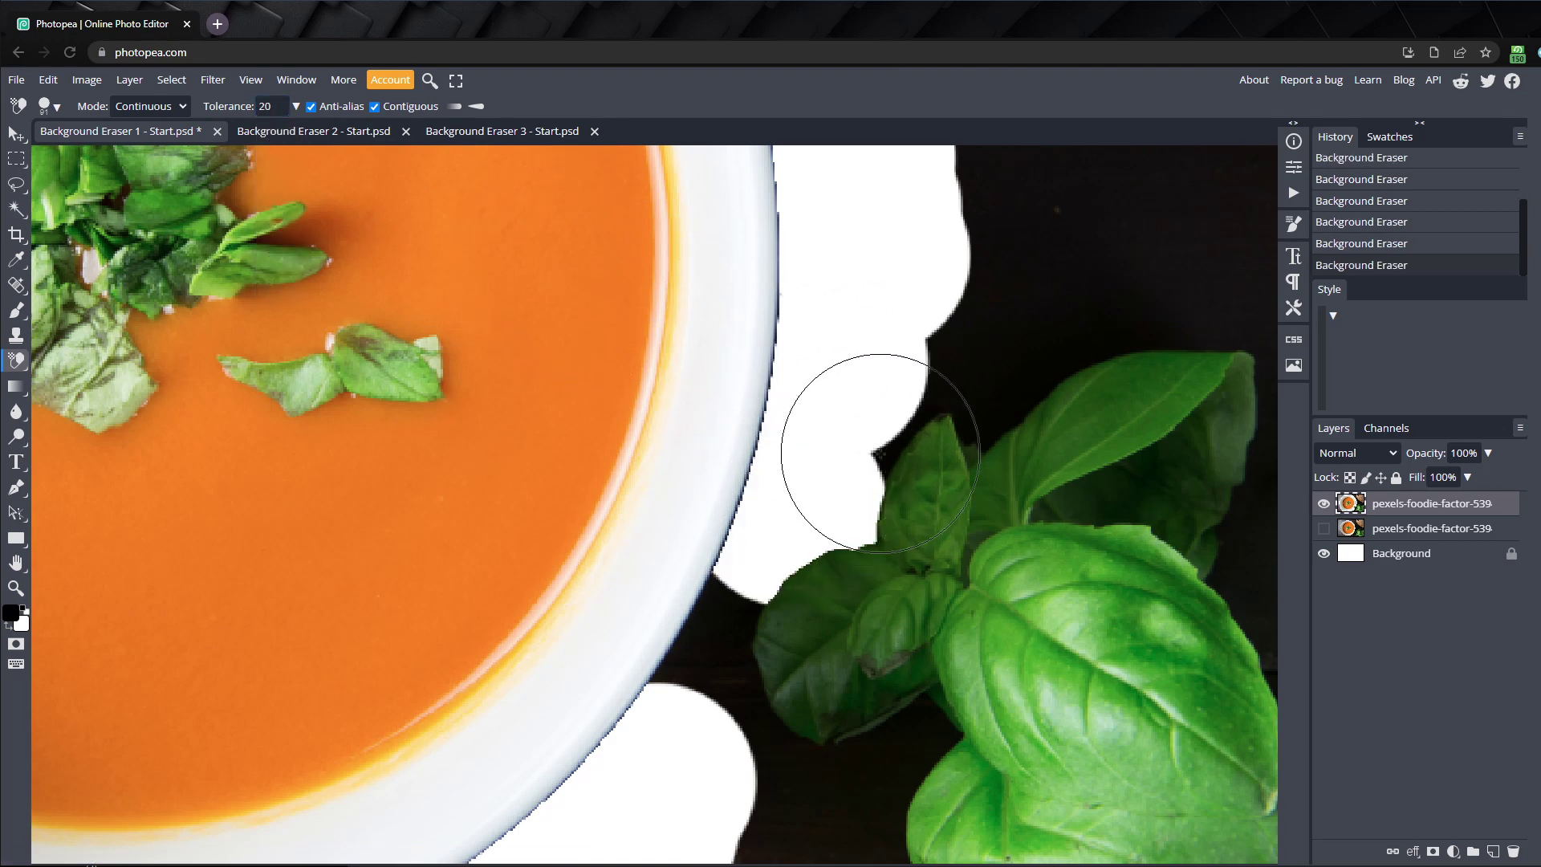
mouse_move(880, 454)
mouse_down()
mouse_move(884, 430)
mouse_move(736, 557)
mouse_move(729, 646)
mouse_move(776, 749)
mouse_up()
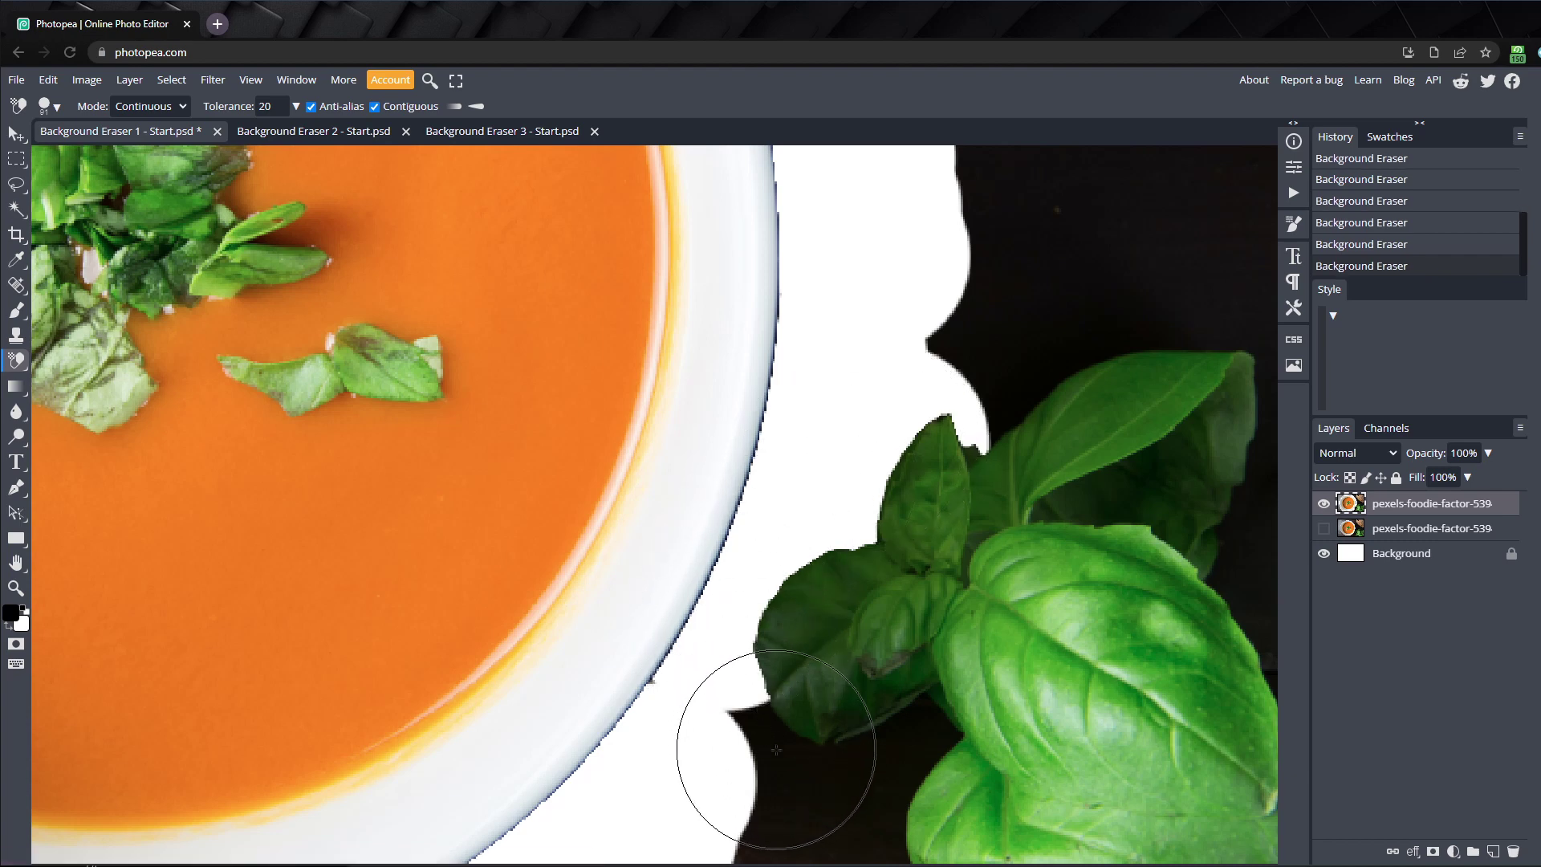
click(776, 749)
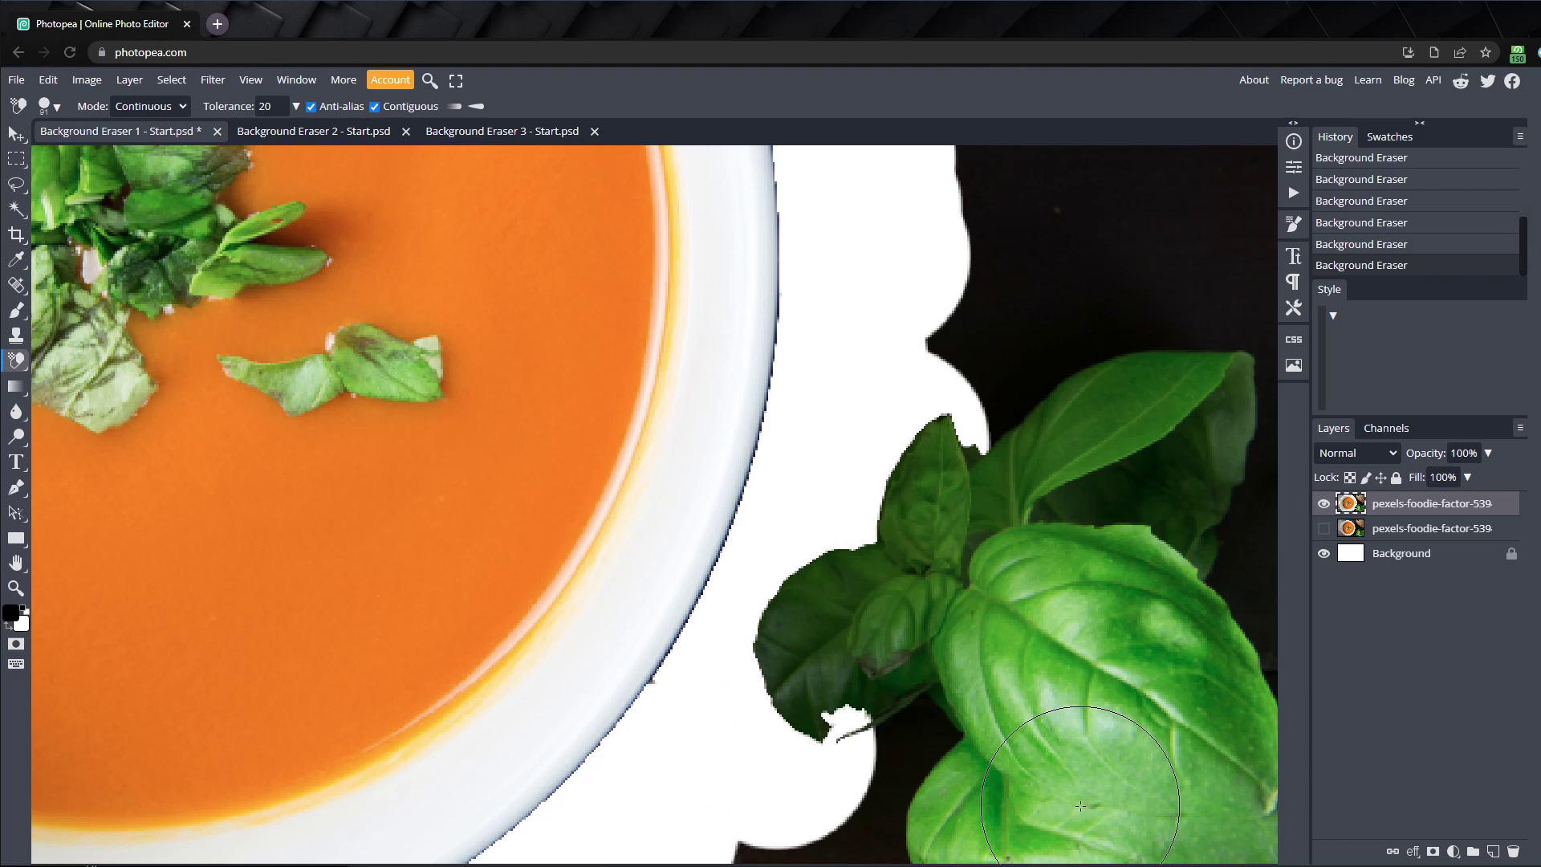
key(ctrl+z)
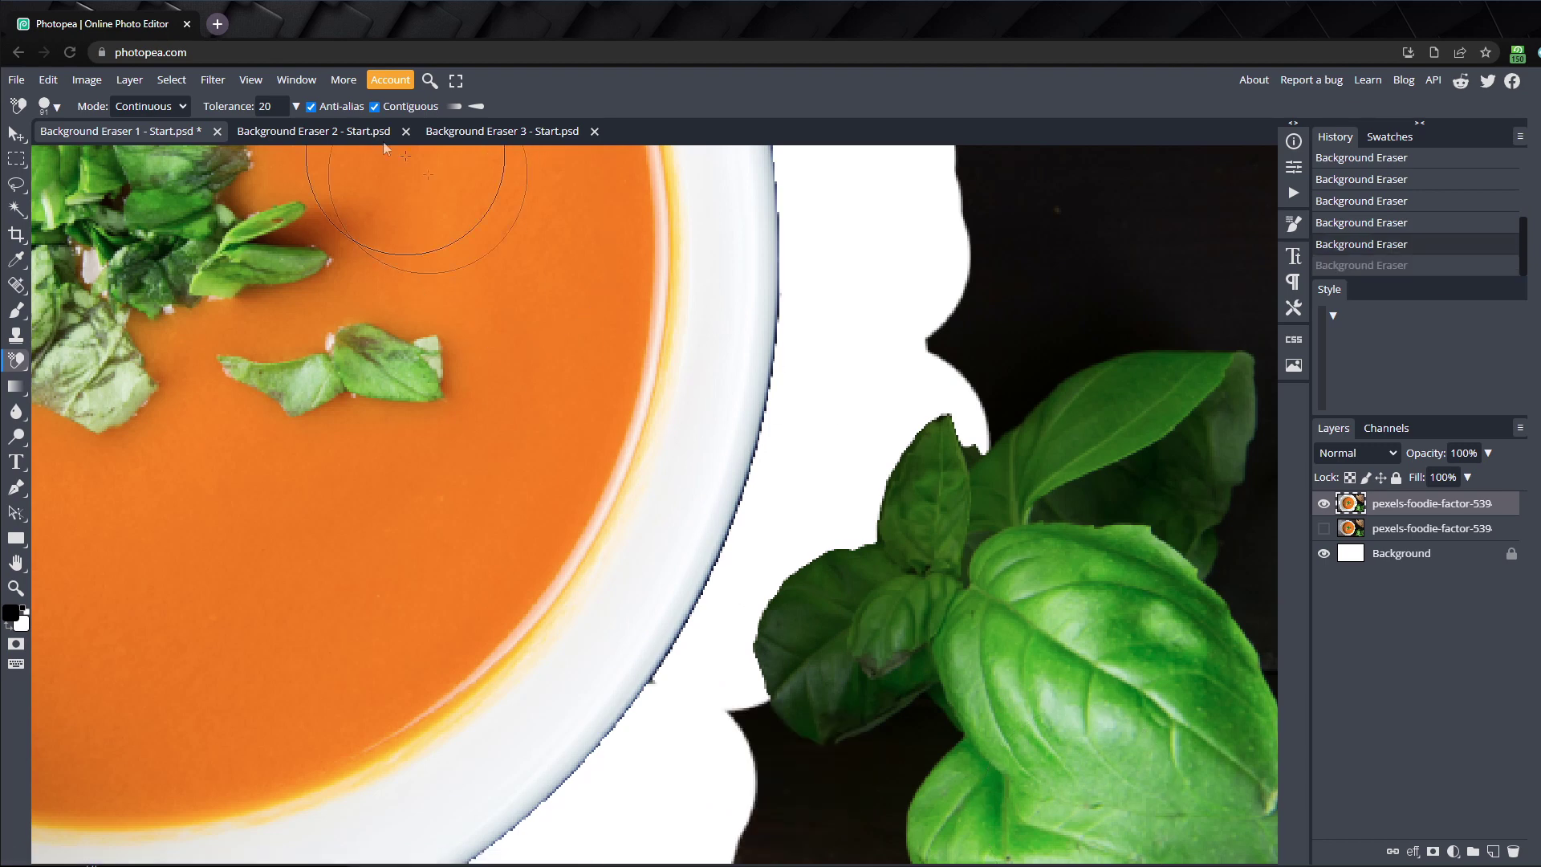
text(2)
mouse_move(754, 727)
mouse_down()
mouse_move(775, 739)
mouse_move(755, 742)
mouse_move(891, 737)
mouse_up()
key(ctrl+z)
key(ctrl+z)
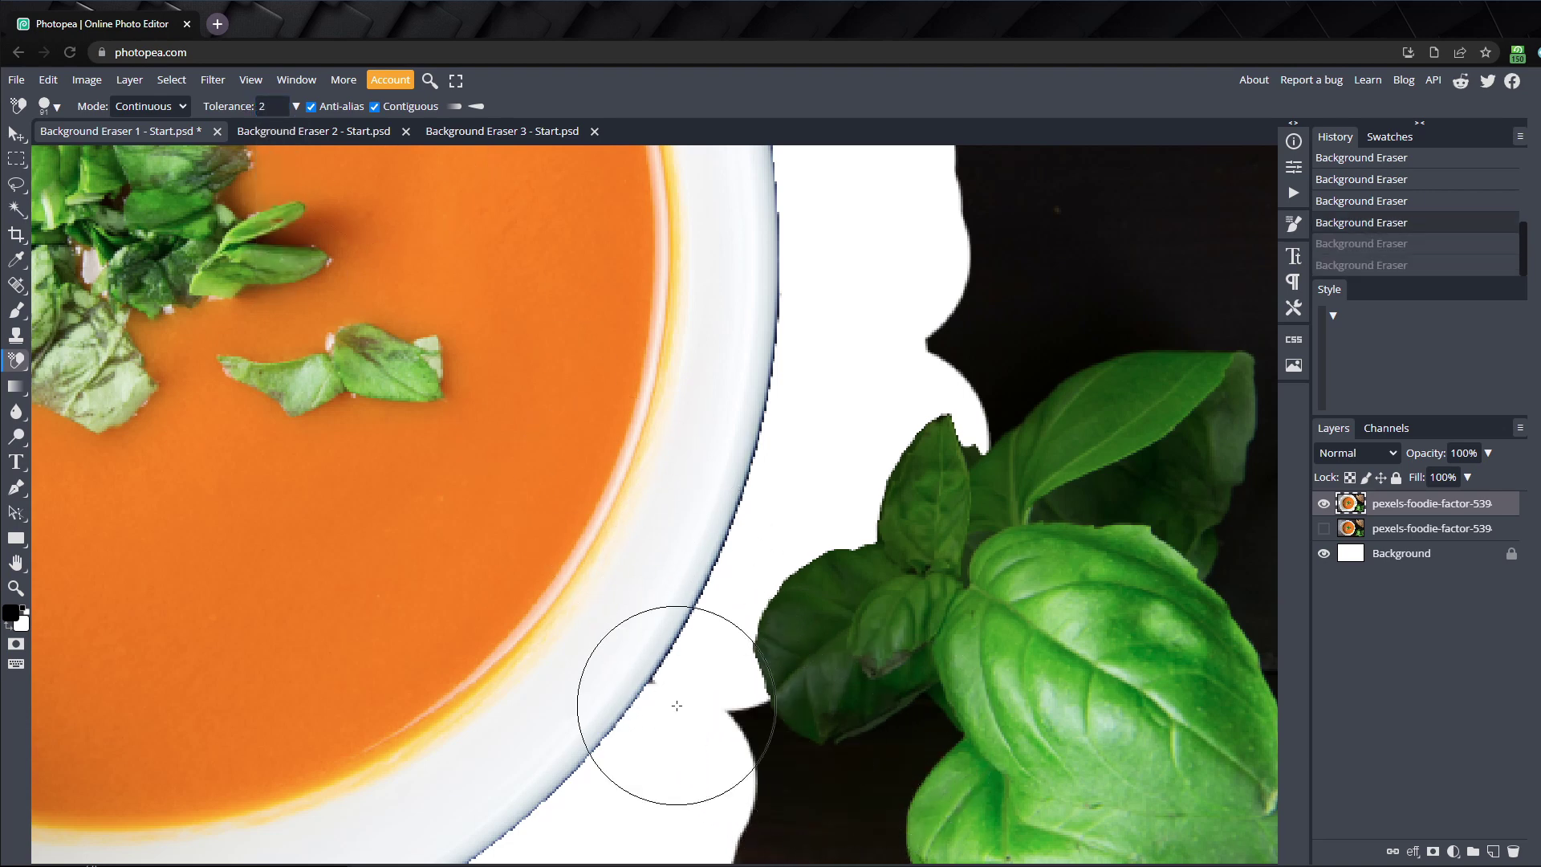
Step: Re-enter the tolerance as 8 and erase the wood between the bowl and basil
click(260, 107)
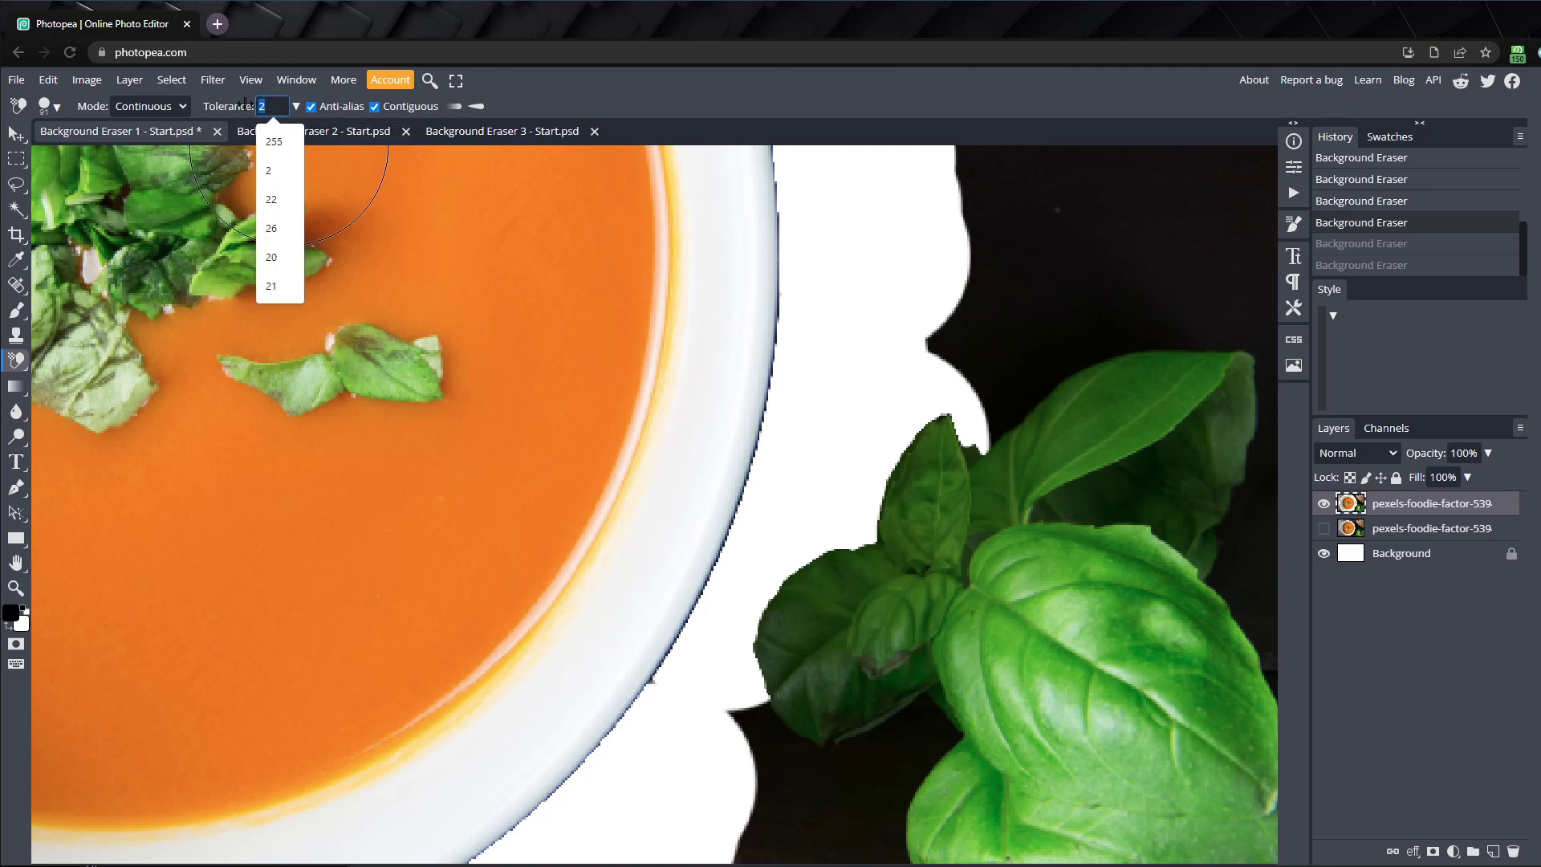
text(10)
key(BackSpace)
key(BackSpace)
text(8)
key(ctrl+z)
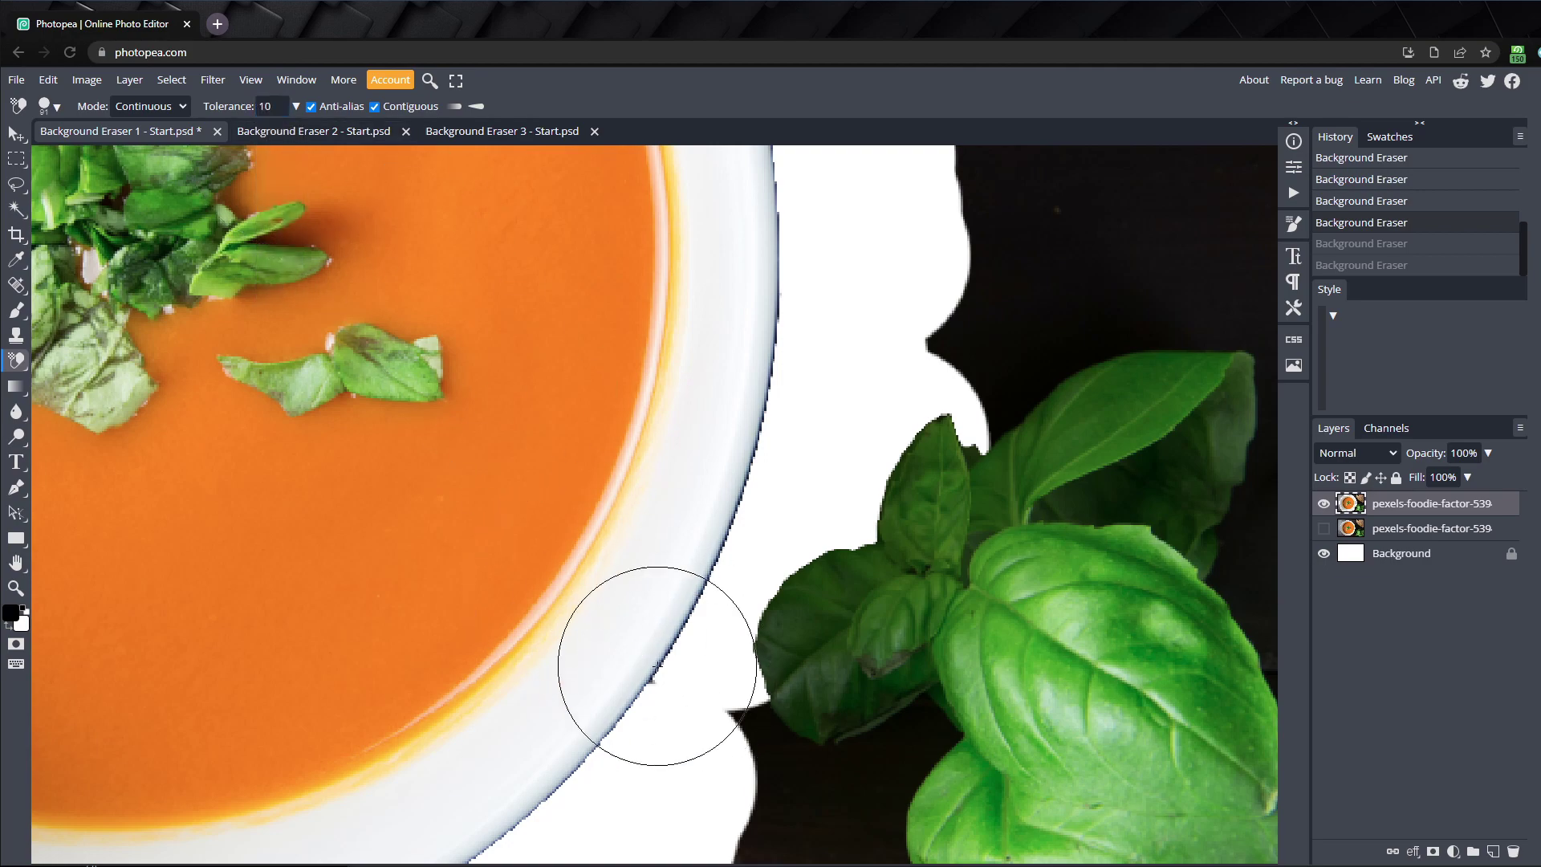
scroll(710, 652, down, 3)
mouse_move(718, 352)
mouse_down()
mouse_move(657, 409)
mouse_move(726, 412)
mouse_move(764, 461)
mouse_move(772, 551)
mouse_move(743, 505)
mouse_move(859, 516)
mouse_move(798, 561)
mouse_up()
Step: Raise tolerance to 17 and erase the wood above the basil and below the bread
scroll(737, 723, down, 2)
drag(221, 106, 229, 102)
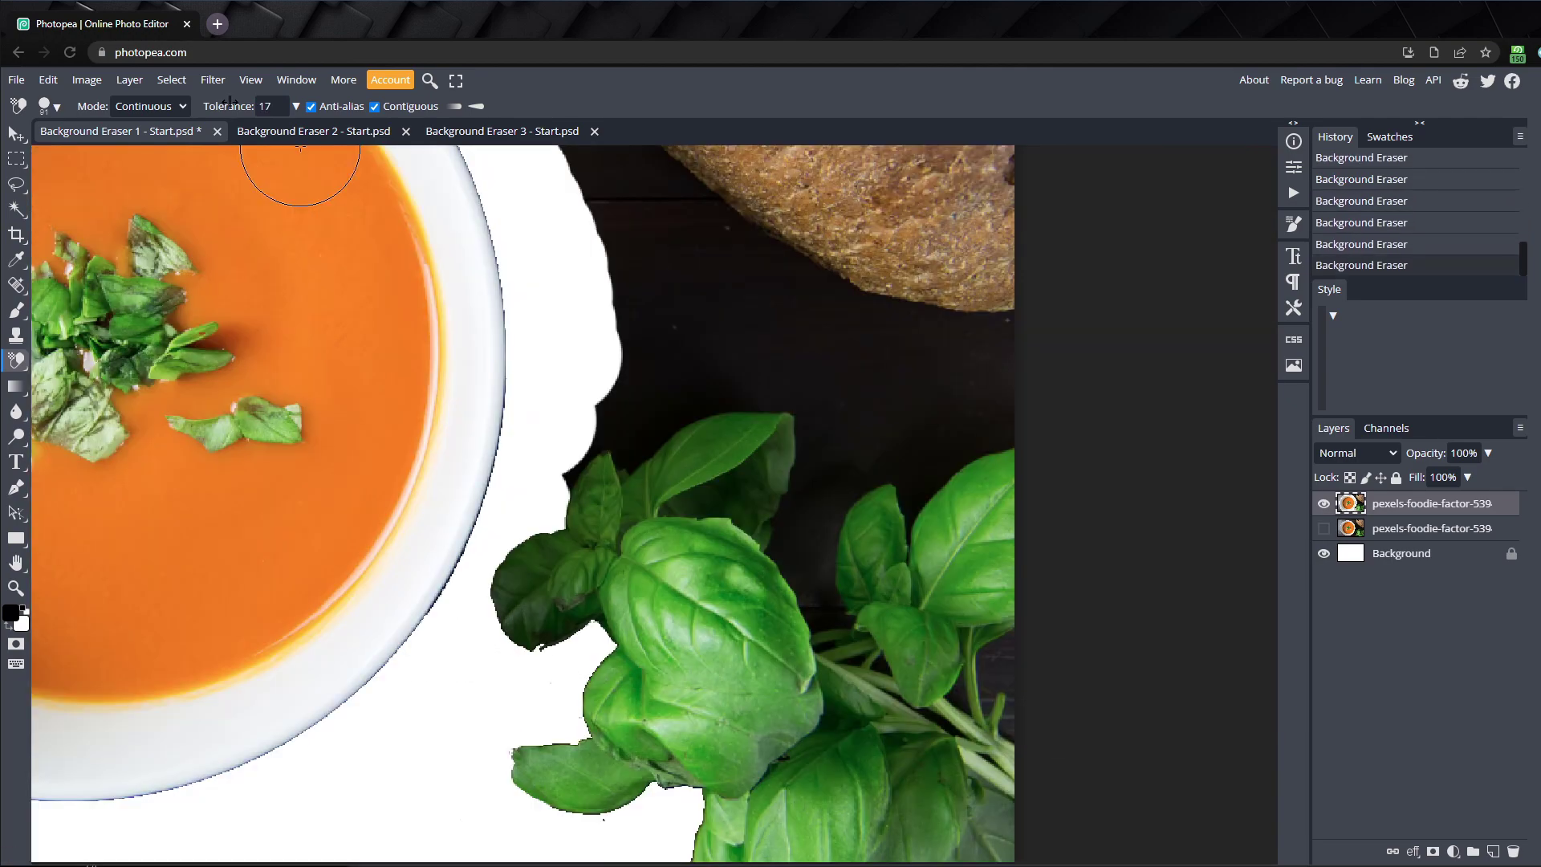
mouse_move(610, 361)
mouse_down()
mouse_move(594, 421)
mouse_move(712, 354)
mouse_move(963, 642)
mouse_move(835, 618)
mouse_up()
scroll(835, 618, down, 2)
scroll(671, 533, up, 1)
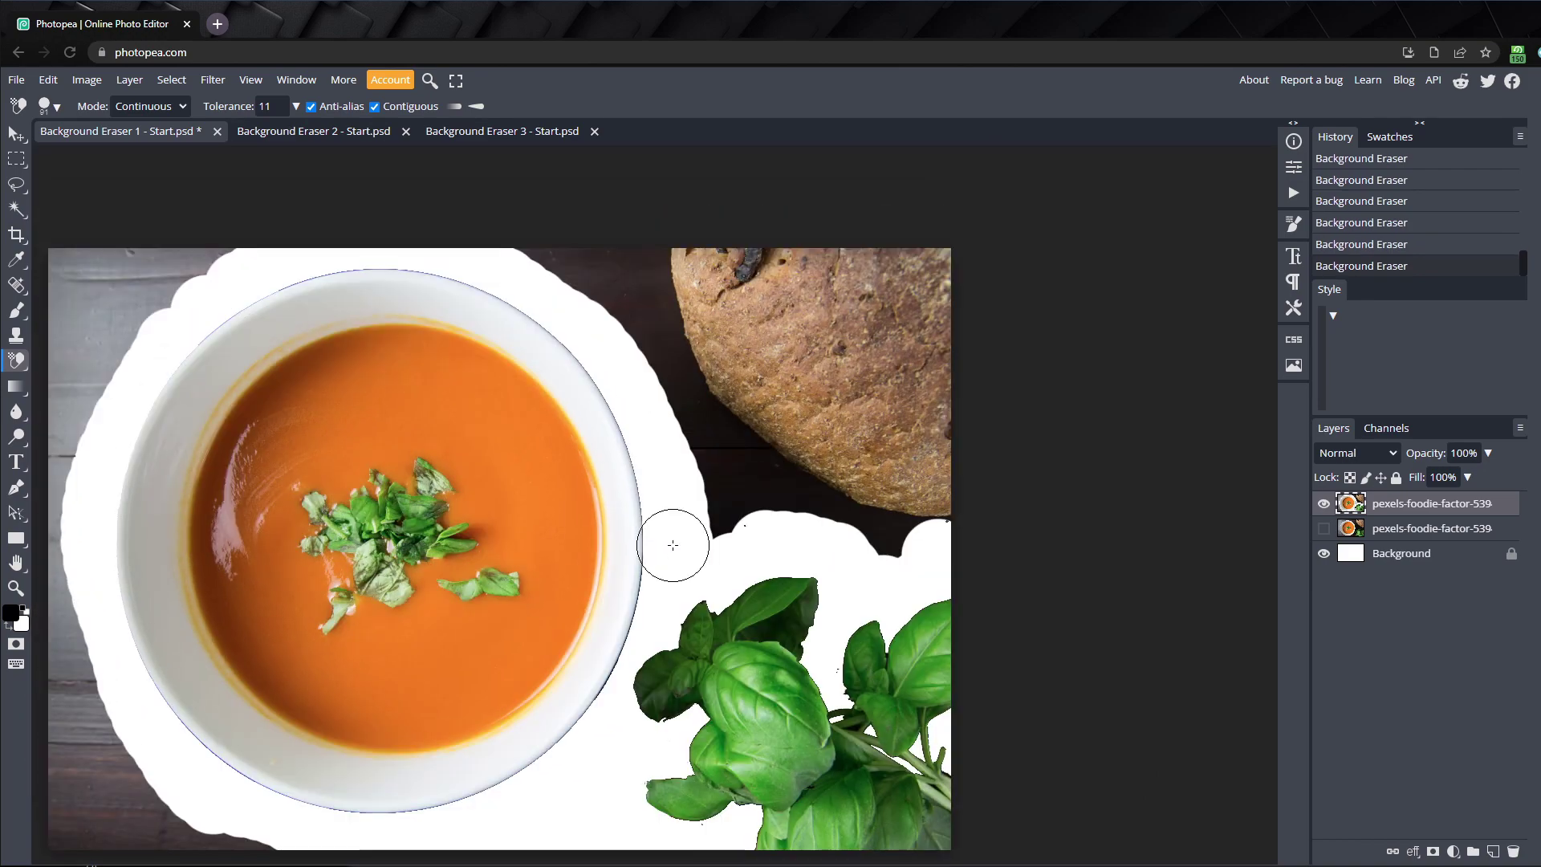
mouse_move(798, 474)
mouse_down()
mouse_move(698, 392)
mouse_move(712, 500)
mouse_move(637, 327)
mouse_up()
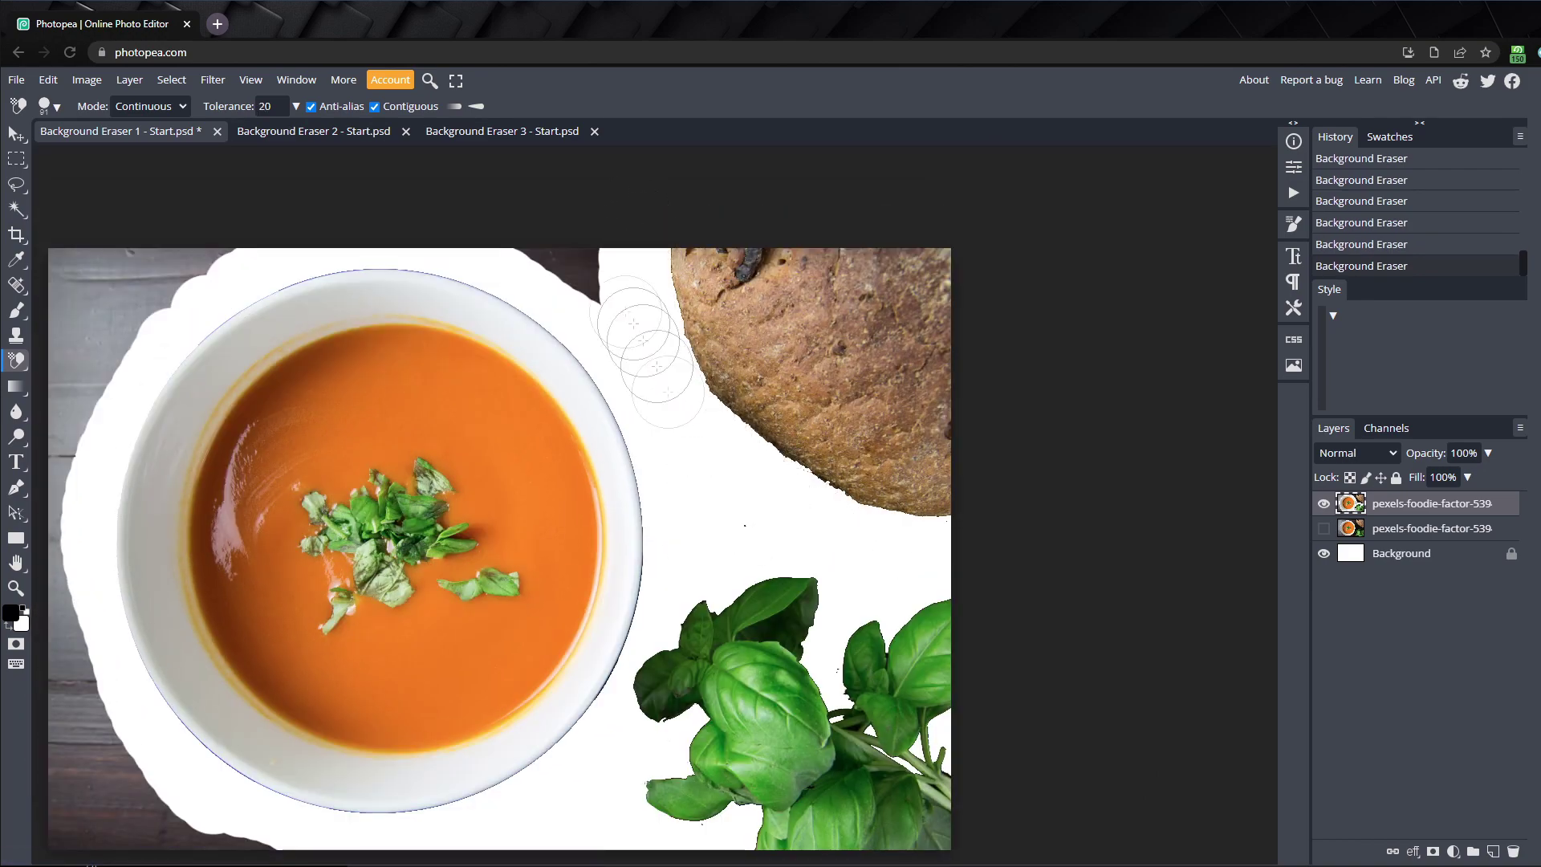
Step: With the plain Eraser at a larger brush size, erase the wood in the top-left corner
scroll(505, 389, left, 3)
key(shift+e)
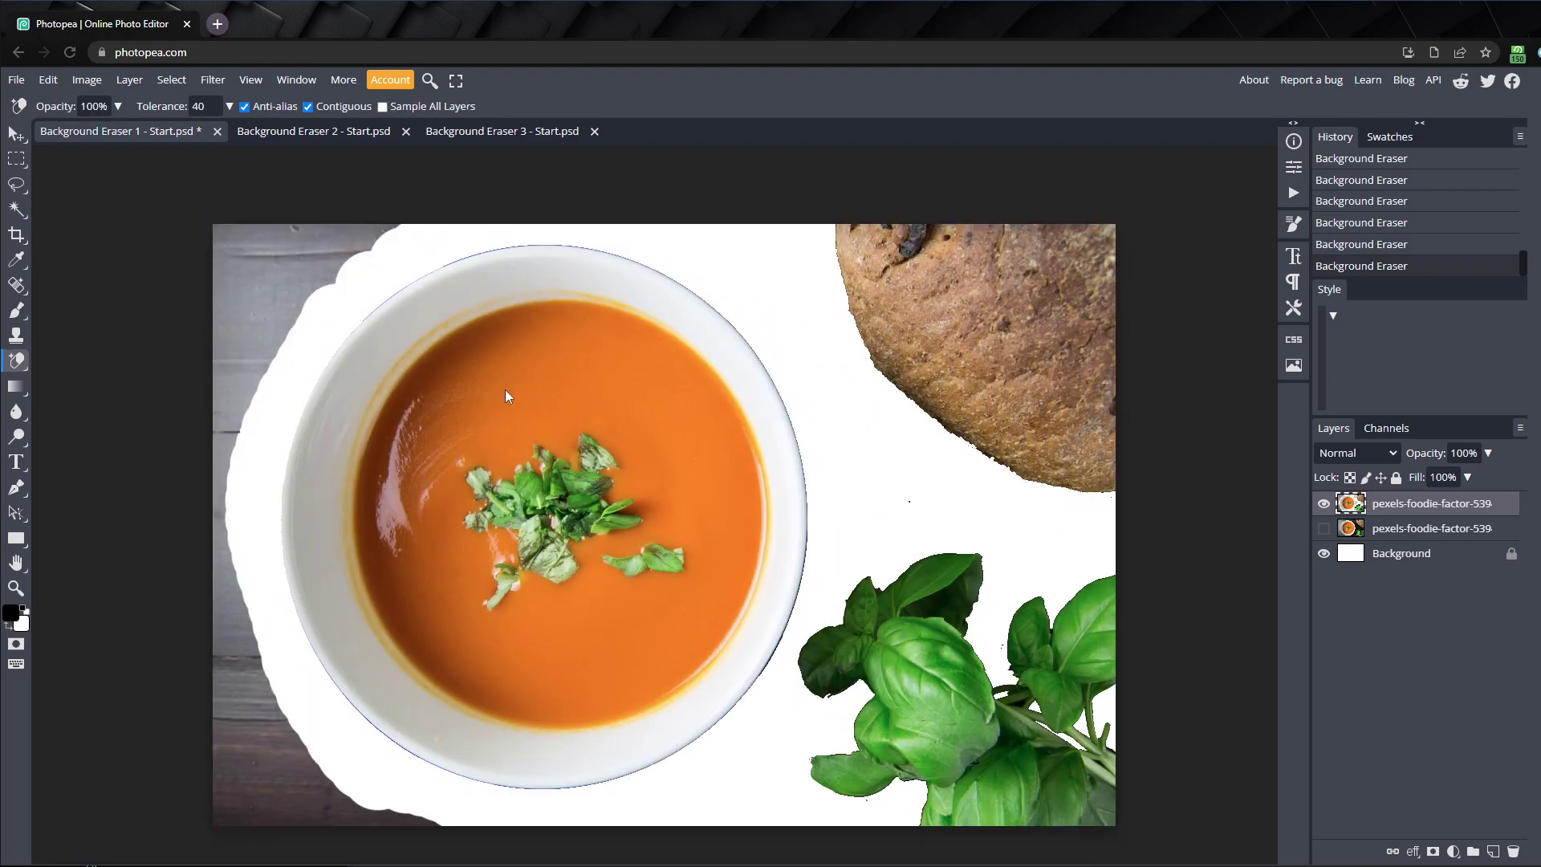
key(shift+e)
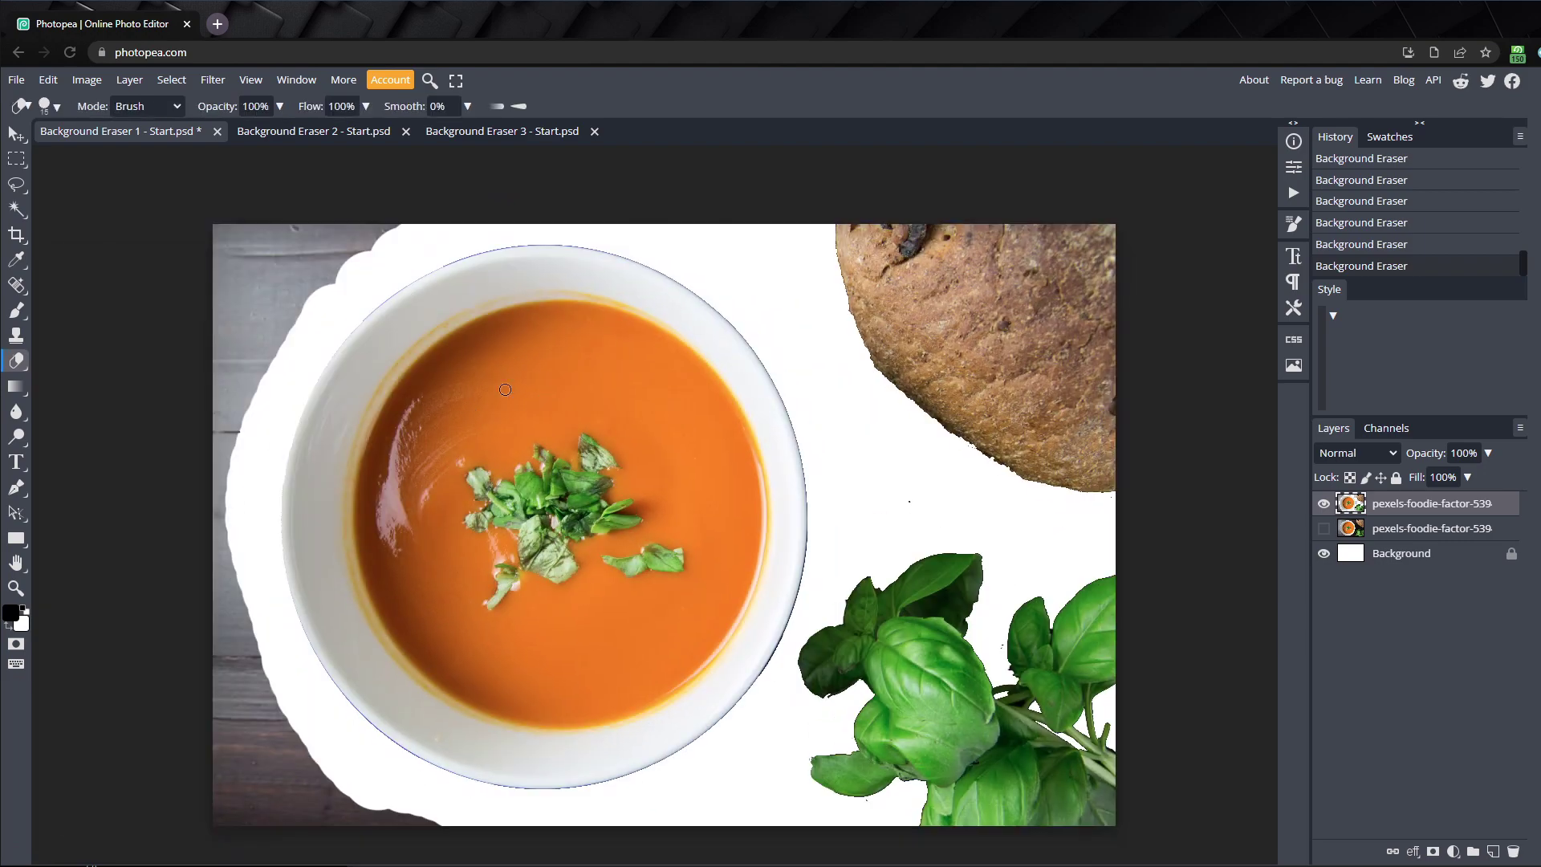
right_click(351, 256)
drag(449, 297, 498, 296)
mouse_move(321, 265)
mouse_down()
mouse_move(193, 252)
mouse_move(381, 228)
mouse_move(240, 302)
mouse_move(248, 750)
mouse_move(259, 721)
mouse_move(275, 808)
mouse_move(305, 802)
mouse_up()
Step: Erase the leftover wood below the bowl's lower right, then switch to the Photopea logo document
scroll(759, 815, right, 1)
scroll(759, 814, down, 1)
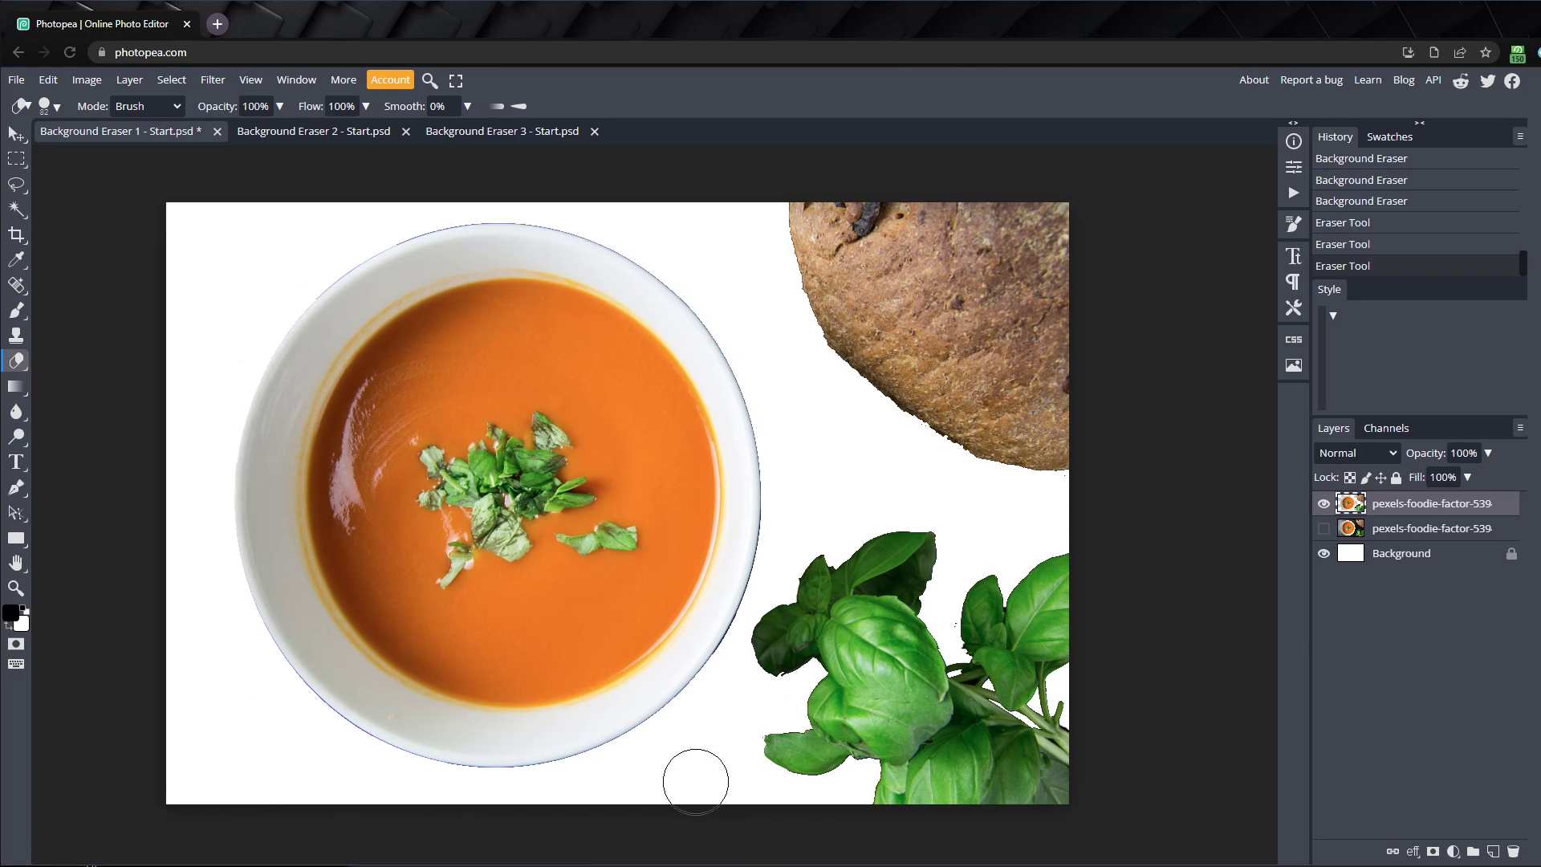
drag(711, 731, 709, 778)
click(303, 132)
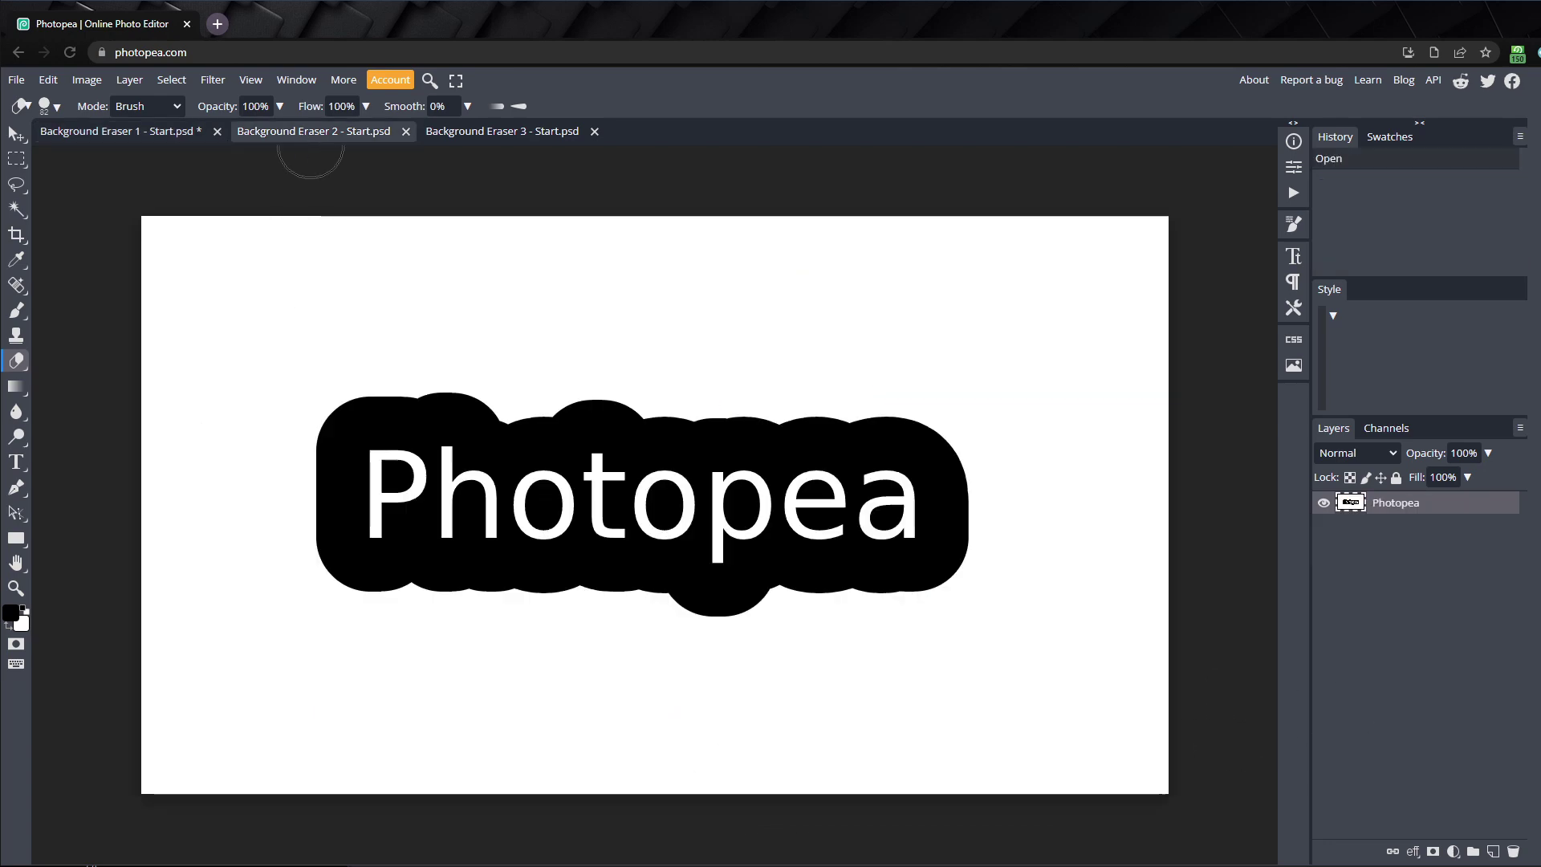
Step: Select the Background Eraser at 521 px and test-erase the white background, then undo
right_click(16, 362)
click(88, 387)
right_click(253, 280)
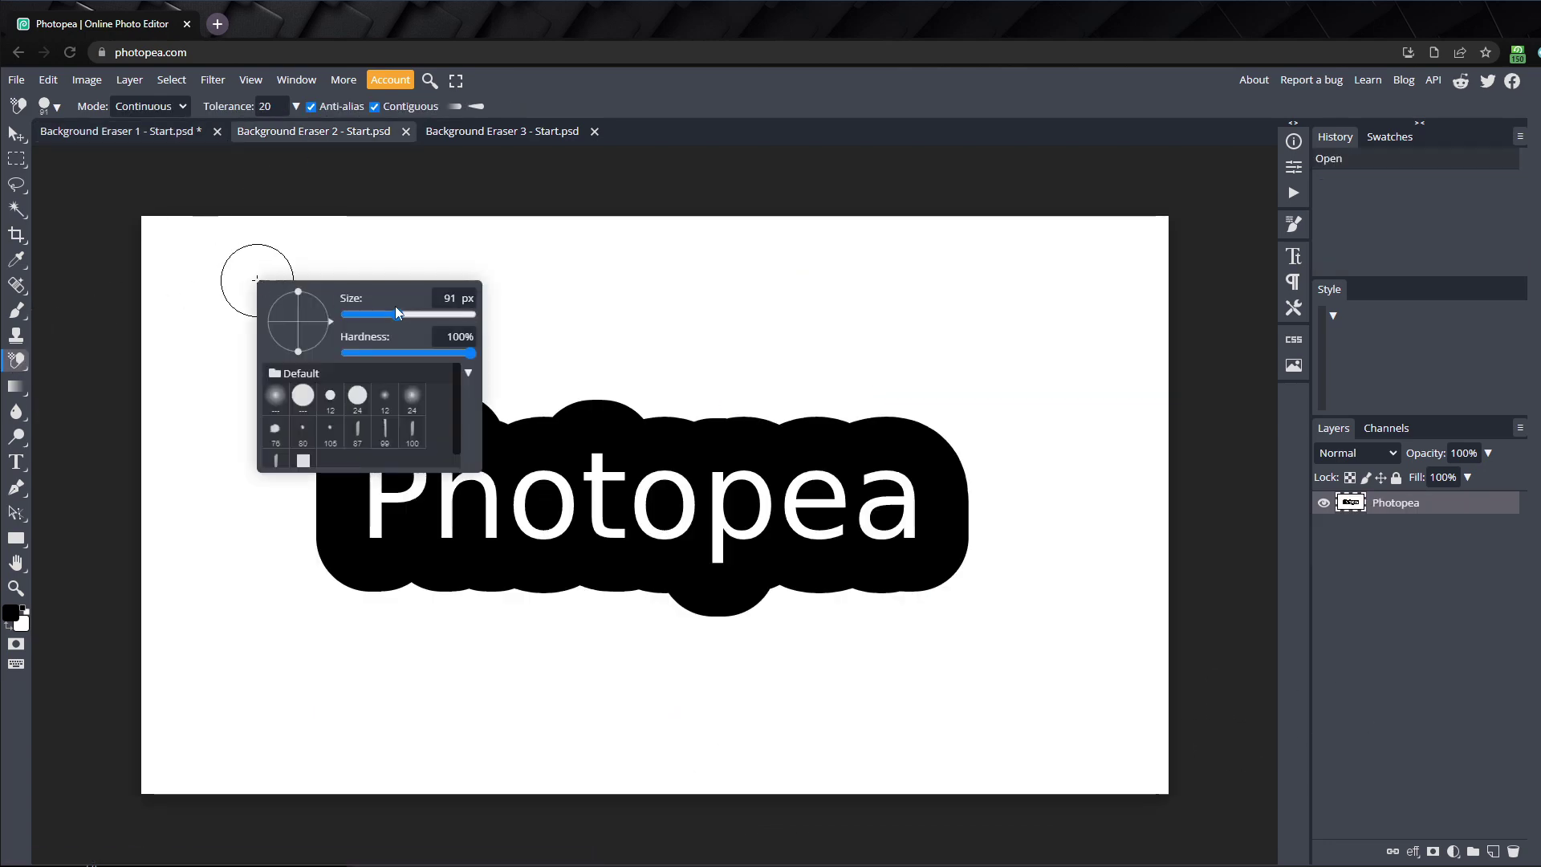
drag(397, 315, 465, 312)
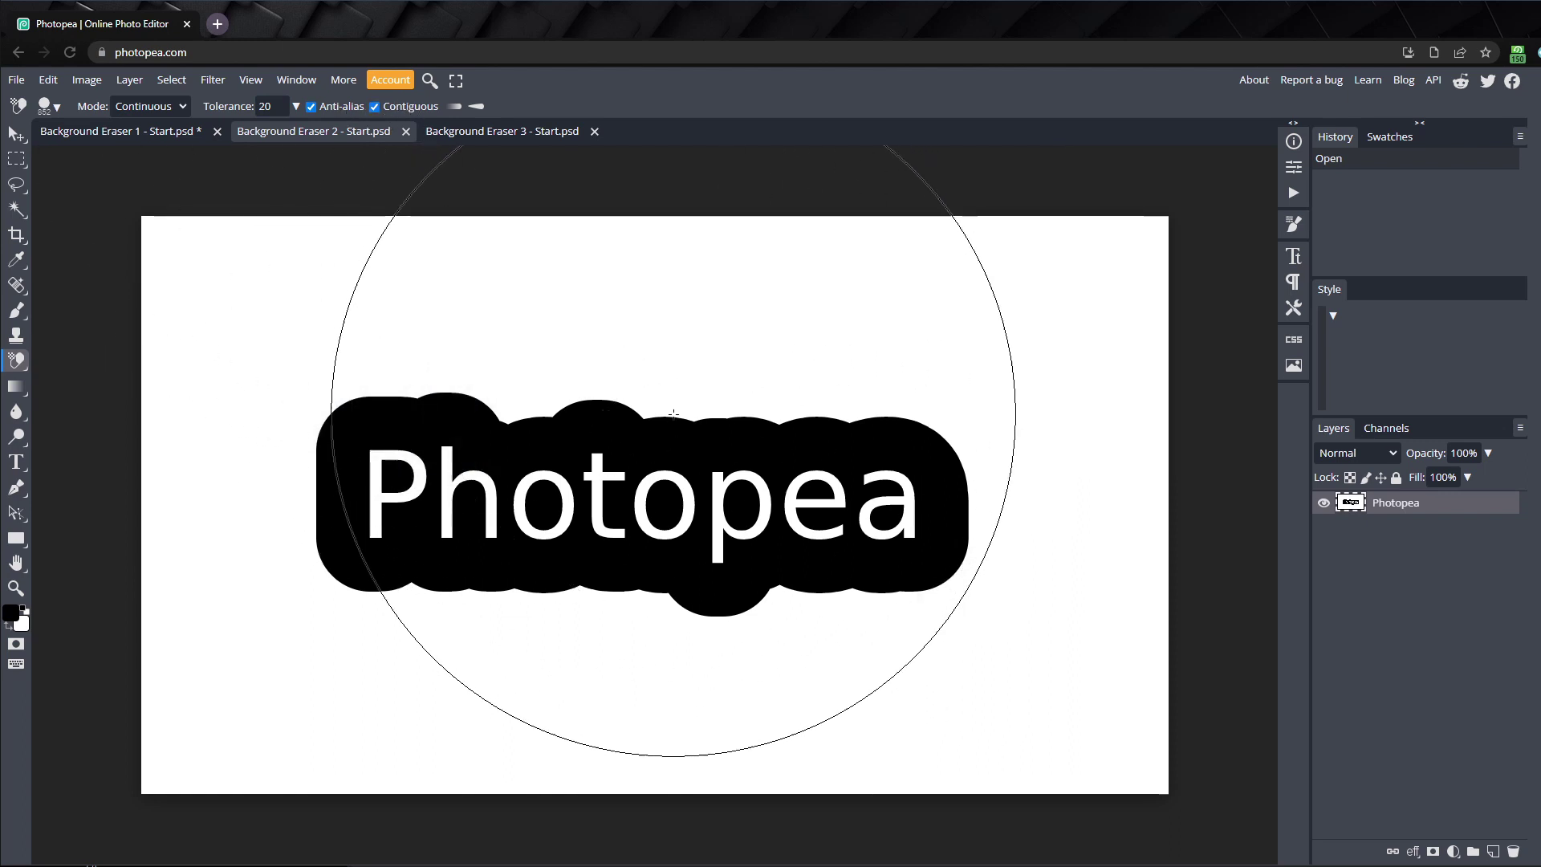
click(803, 392)
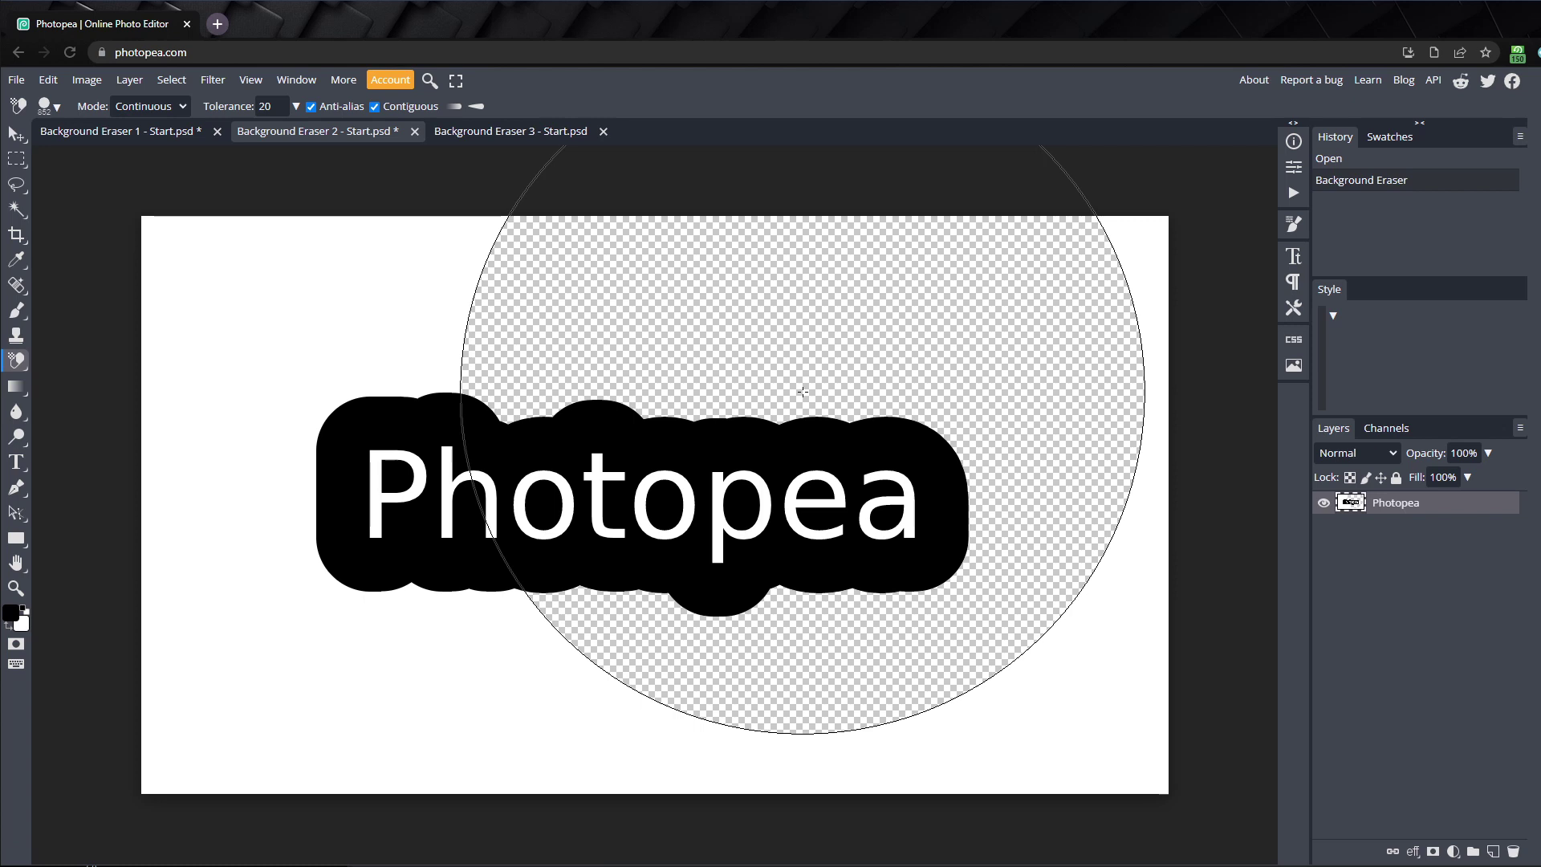
key(ctrl+z)
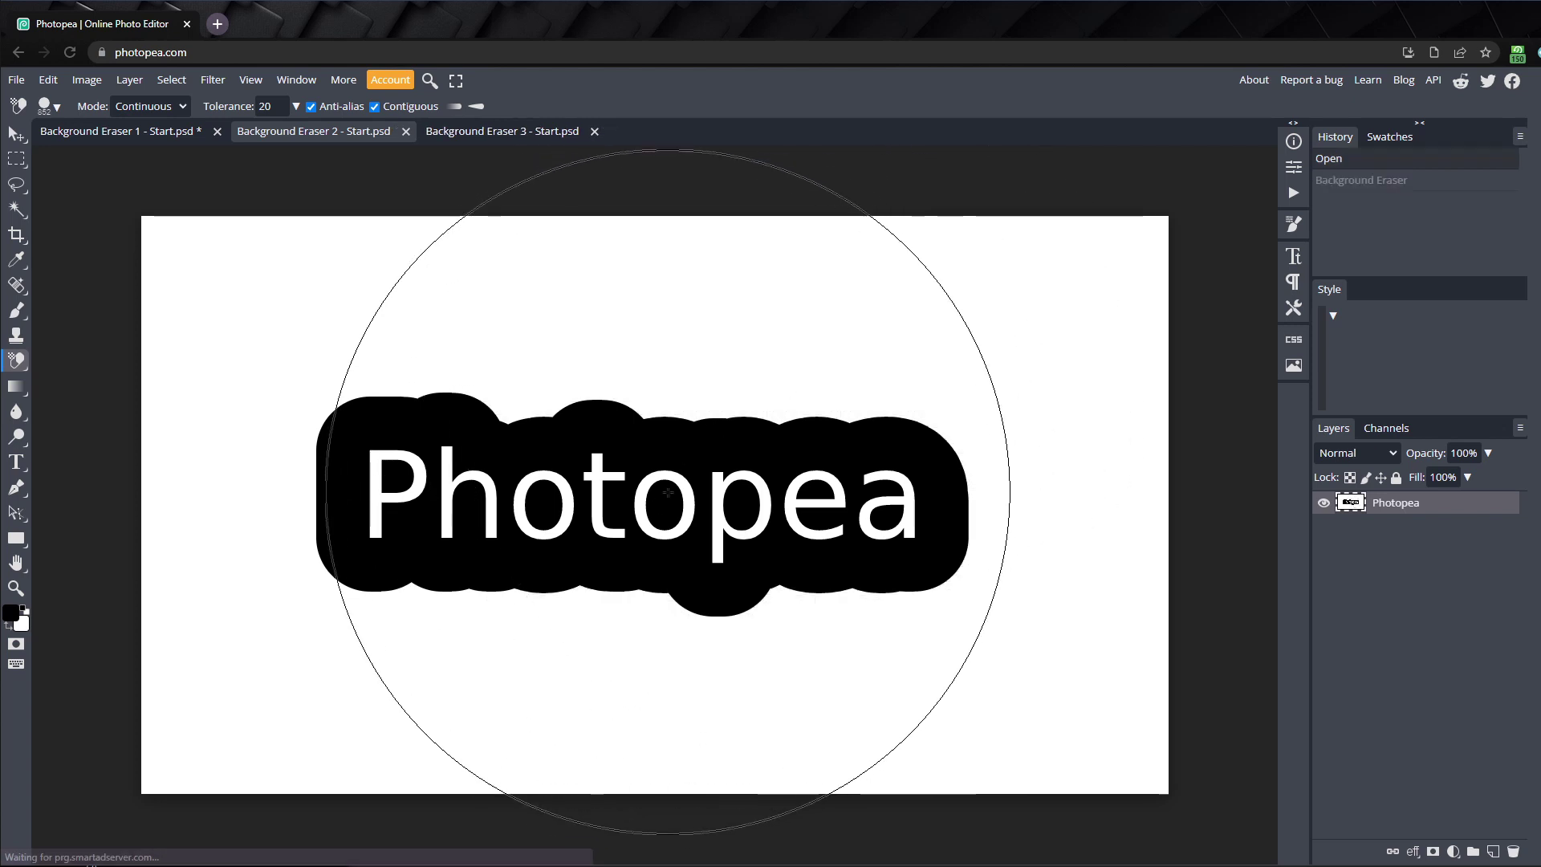
Step: Test the letters o and p, then erase all white including inside letters and open the portrait
click(665, 515)
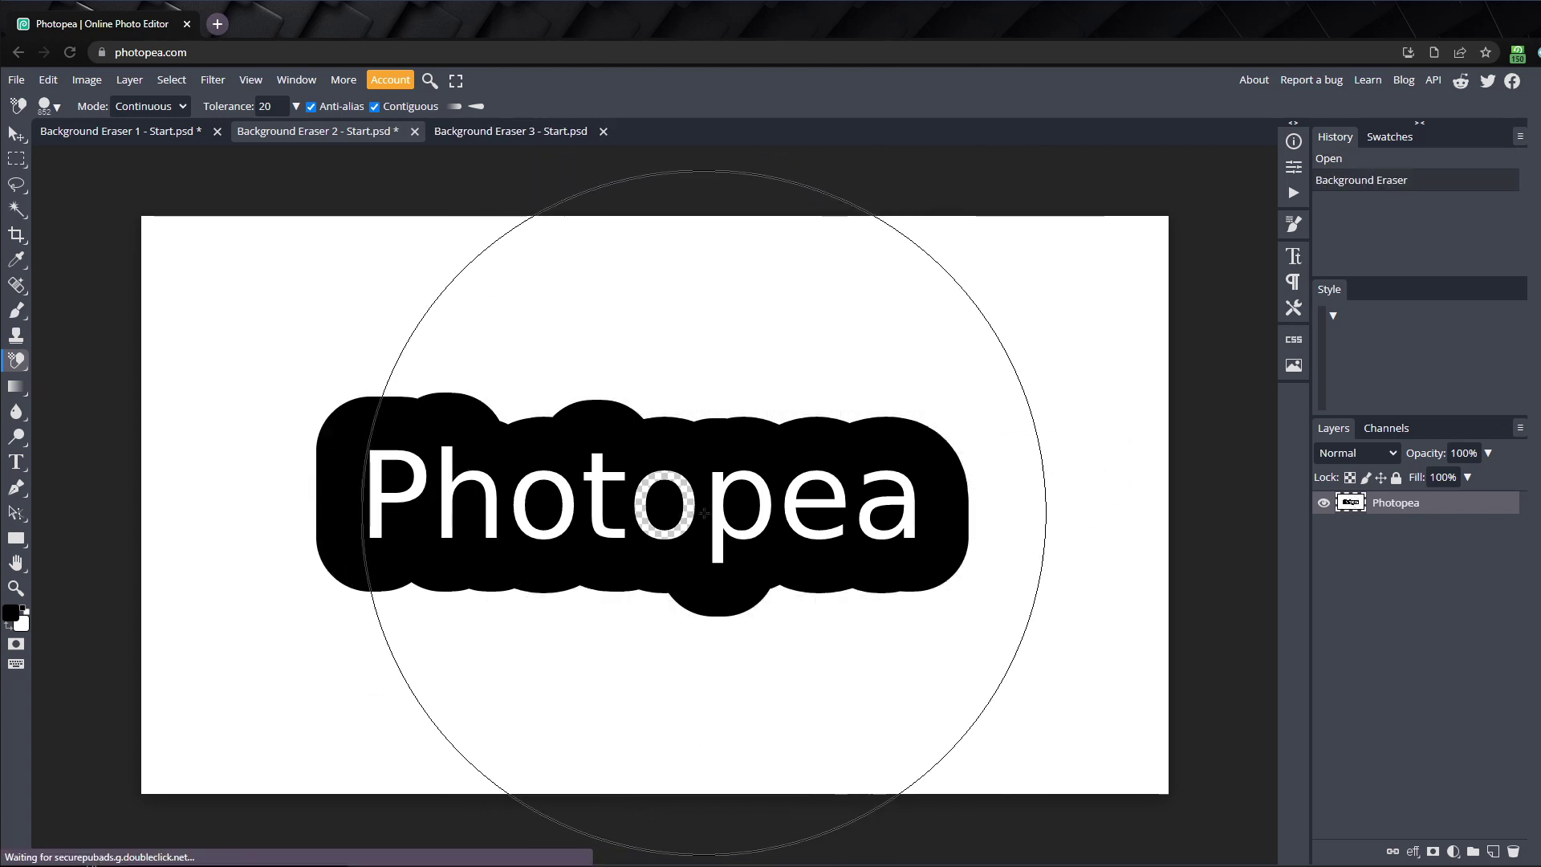
click(722, 513)
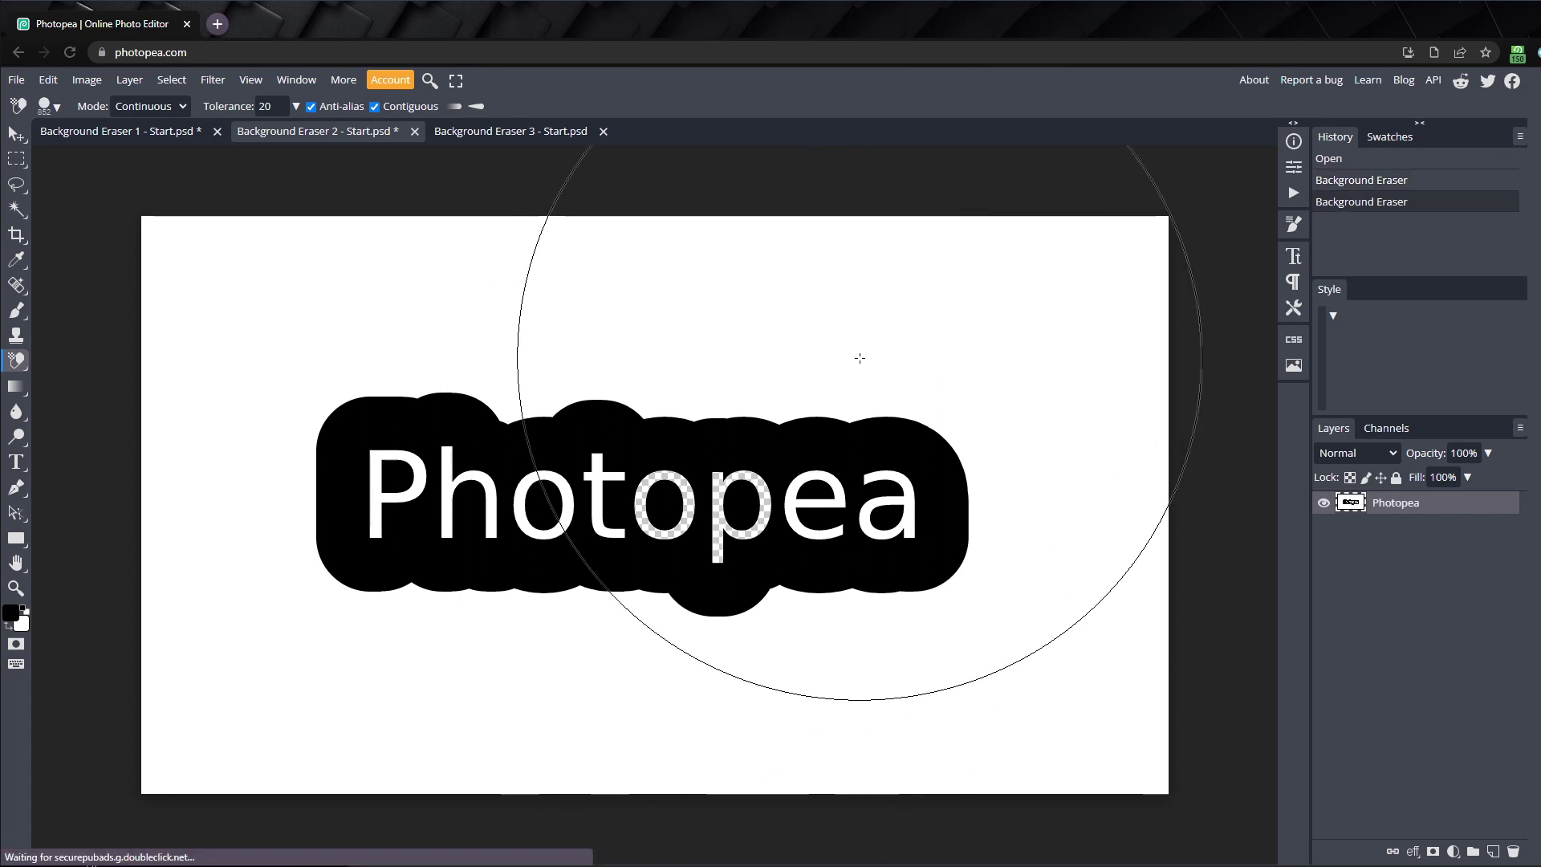
key(ctrl+z)
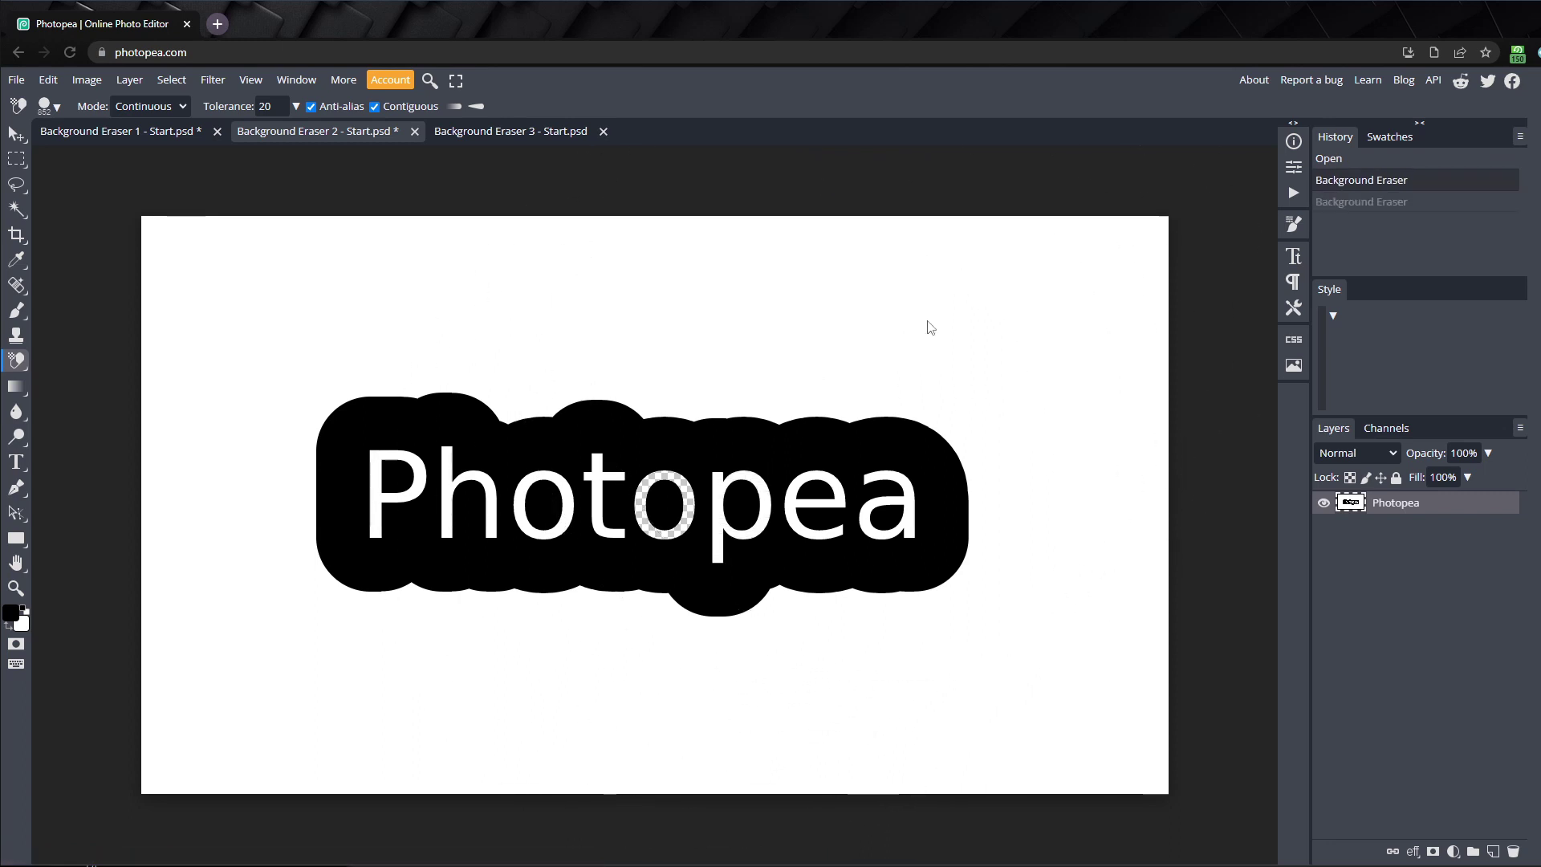
key(ctrl+z)
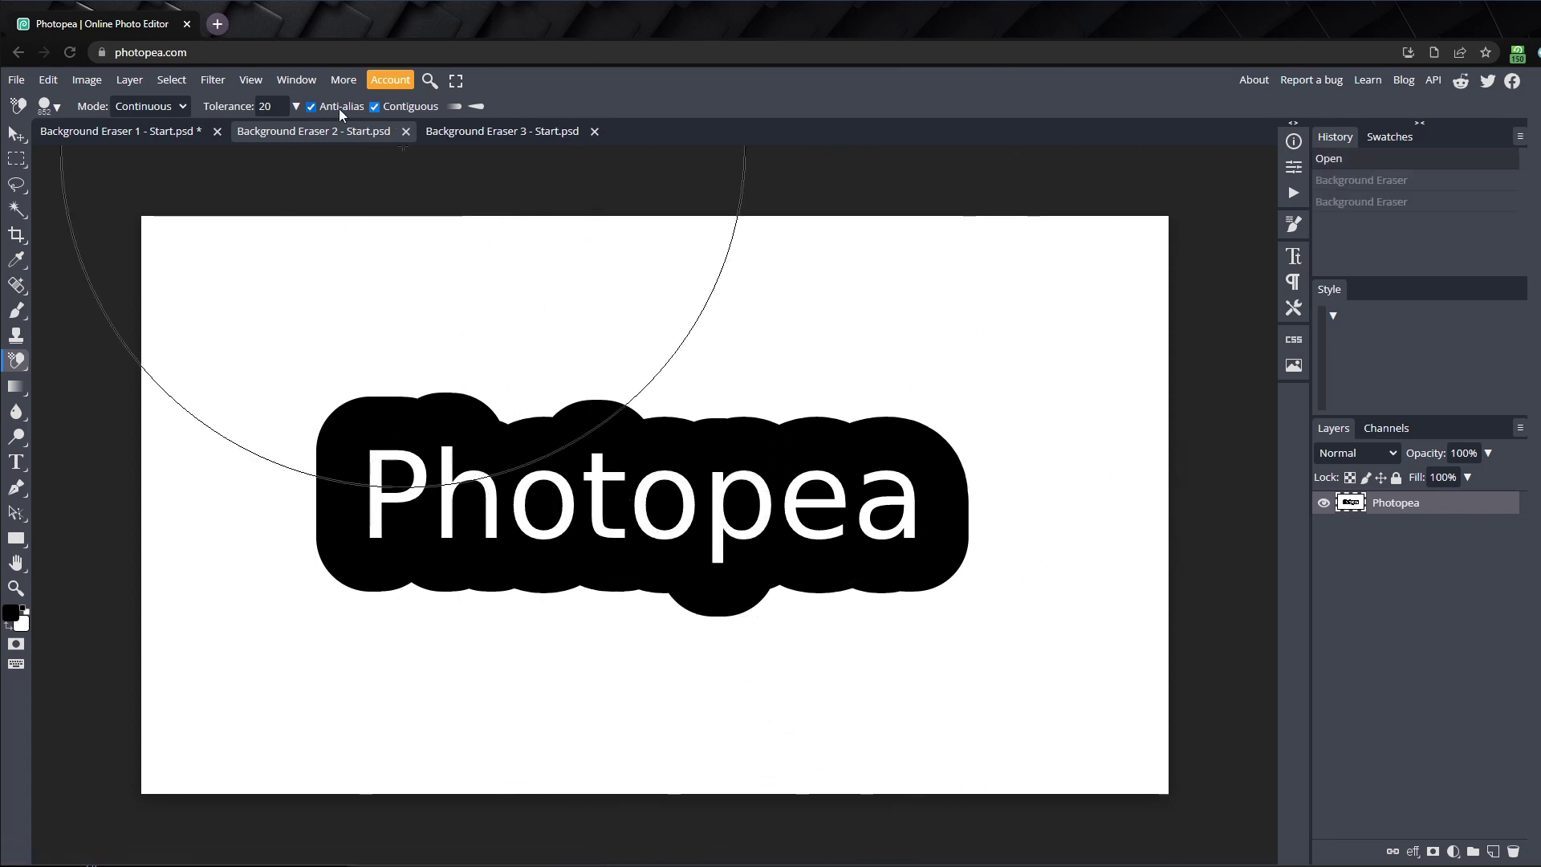
click(722, 381)
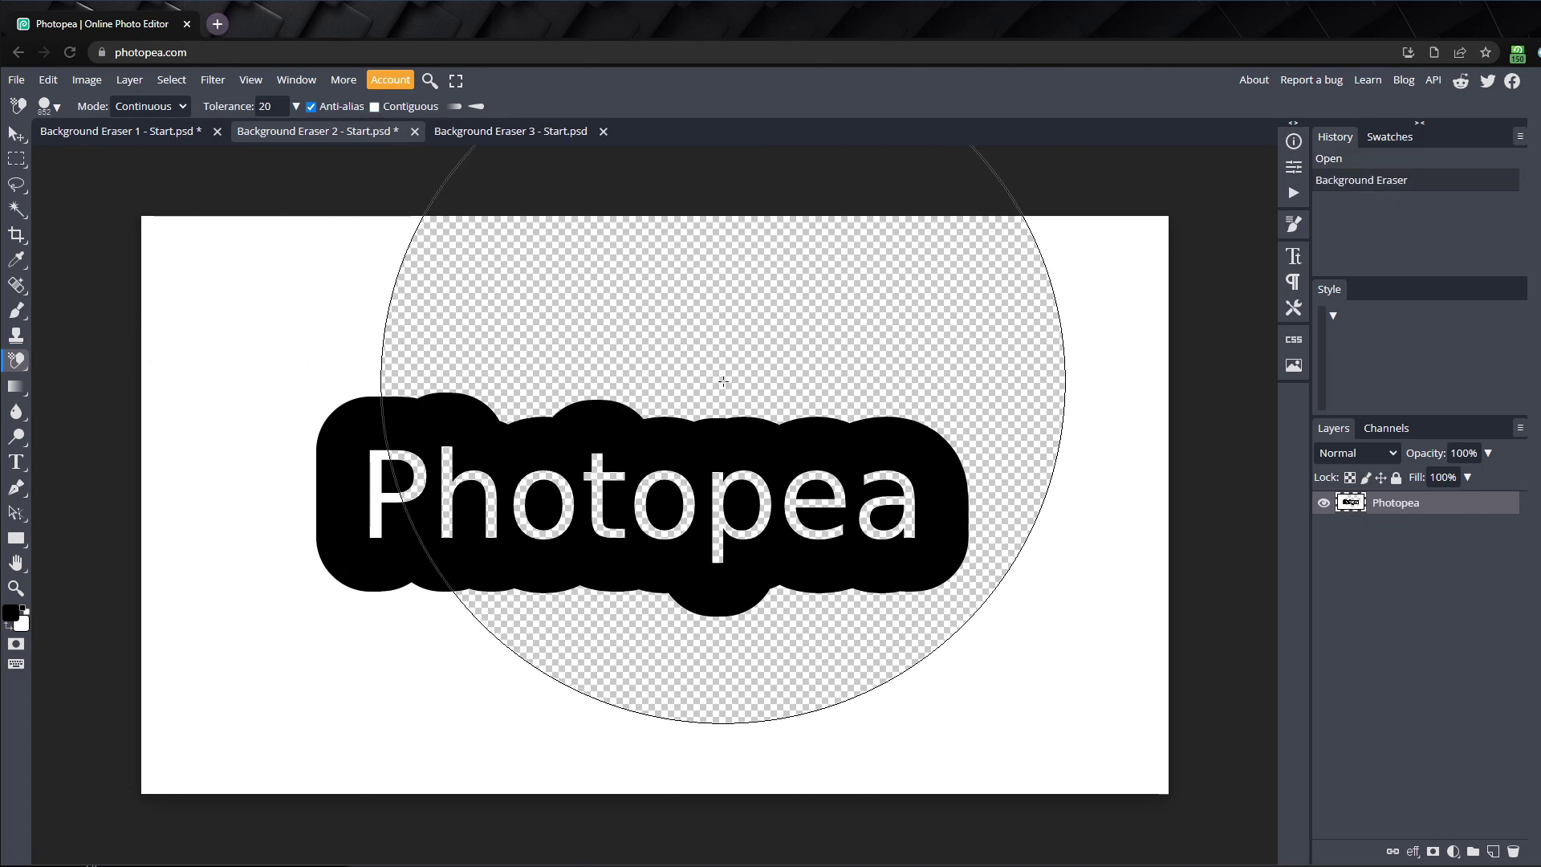
mouse_move(723, 381)
mouse_down()
mouse_move(778, 386)
mouse_move(1003, 554)
mouse_move(923, 690)
mouse_move(528, 721)
mouse_move(173, 602)
mouse_move(362, 277)
mouse_up()
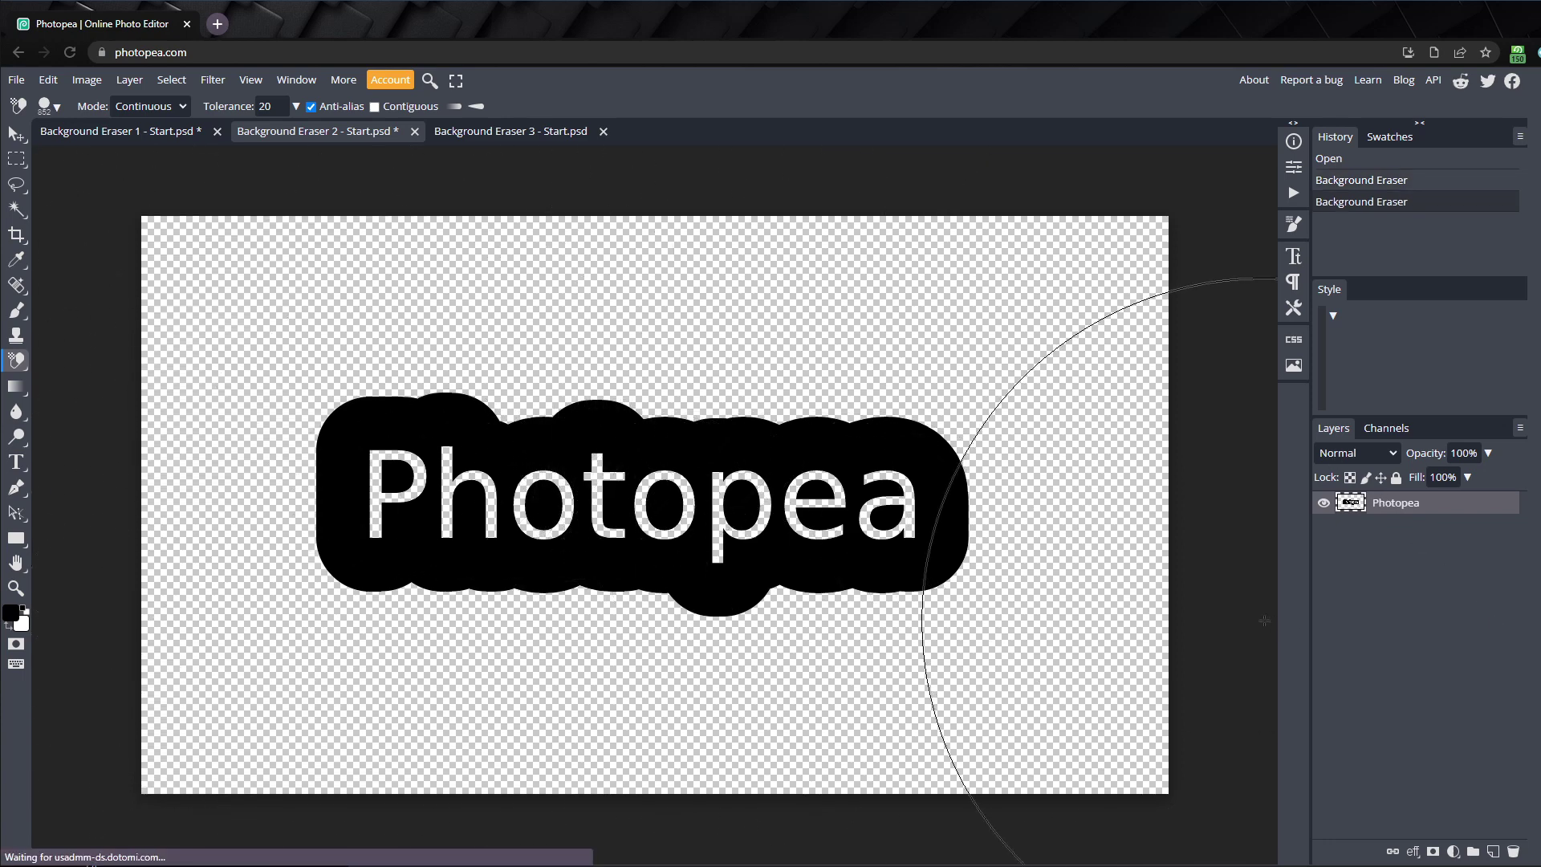
click(458, 131)
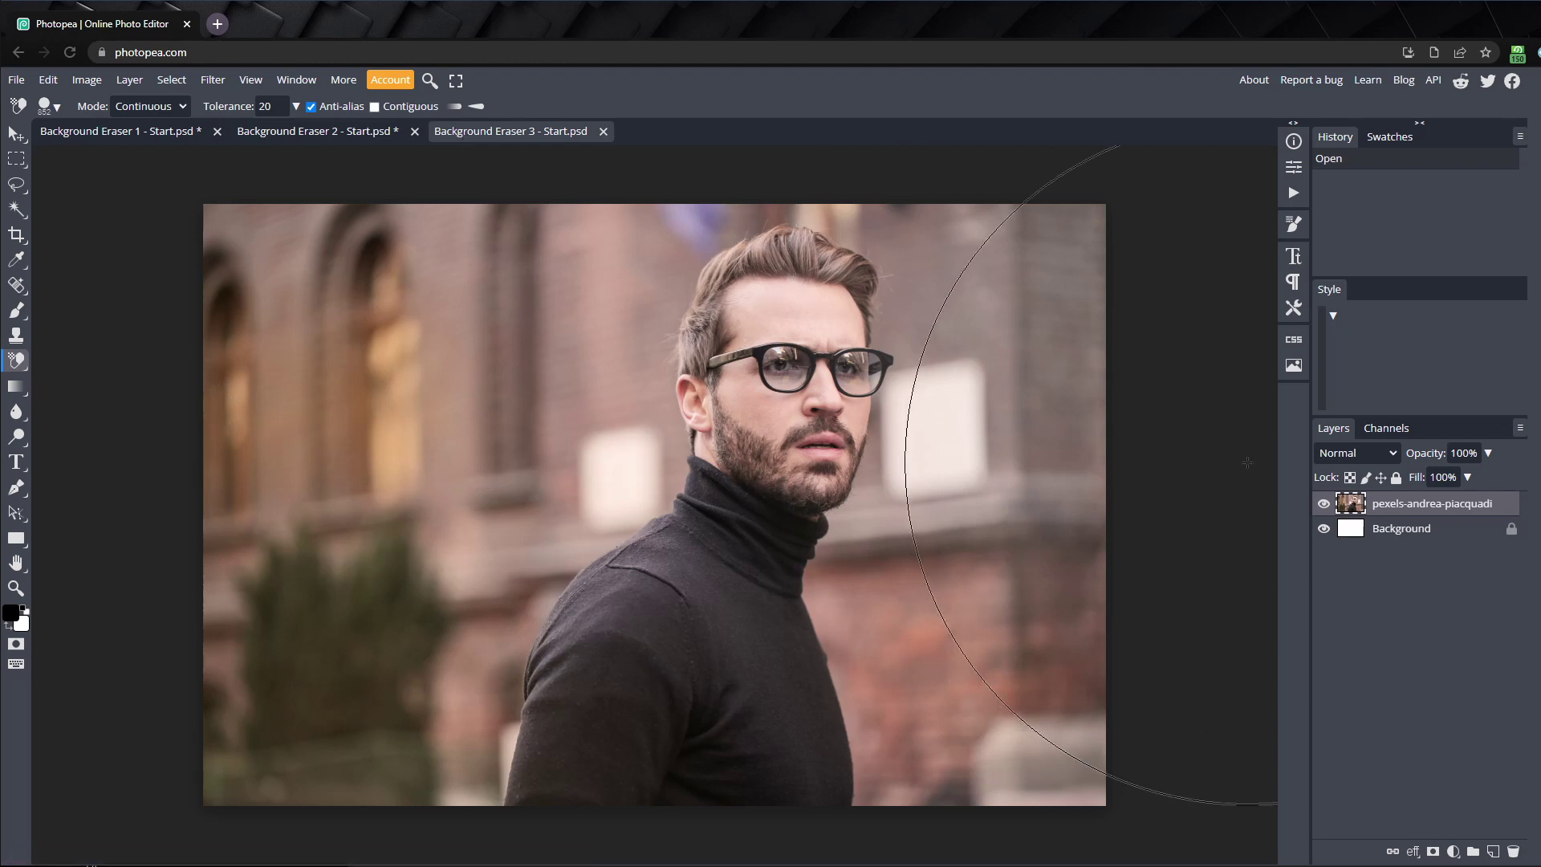
Step: Duplicate the portrait layer and hide the lower copy
right_click(1459, 507)
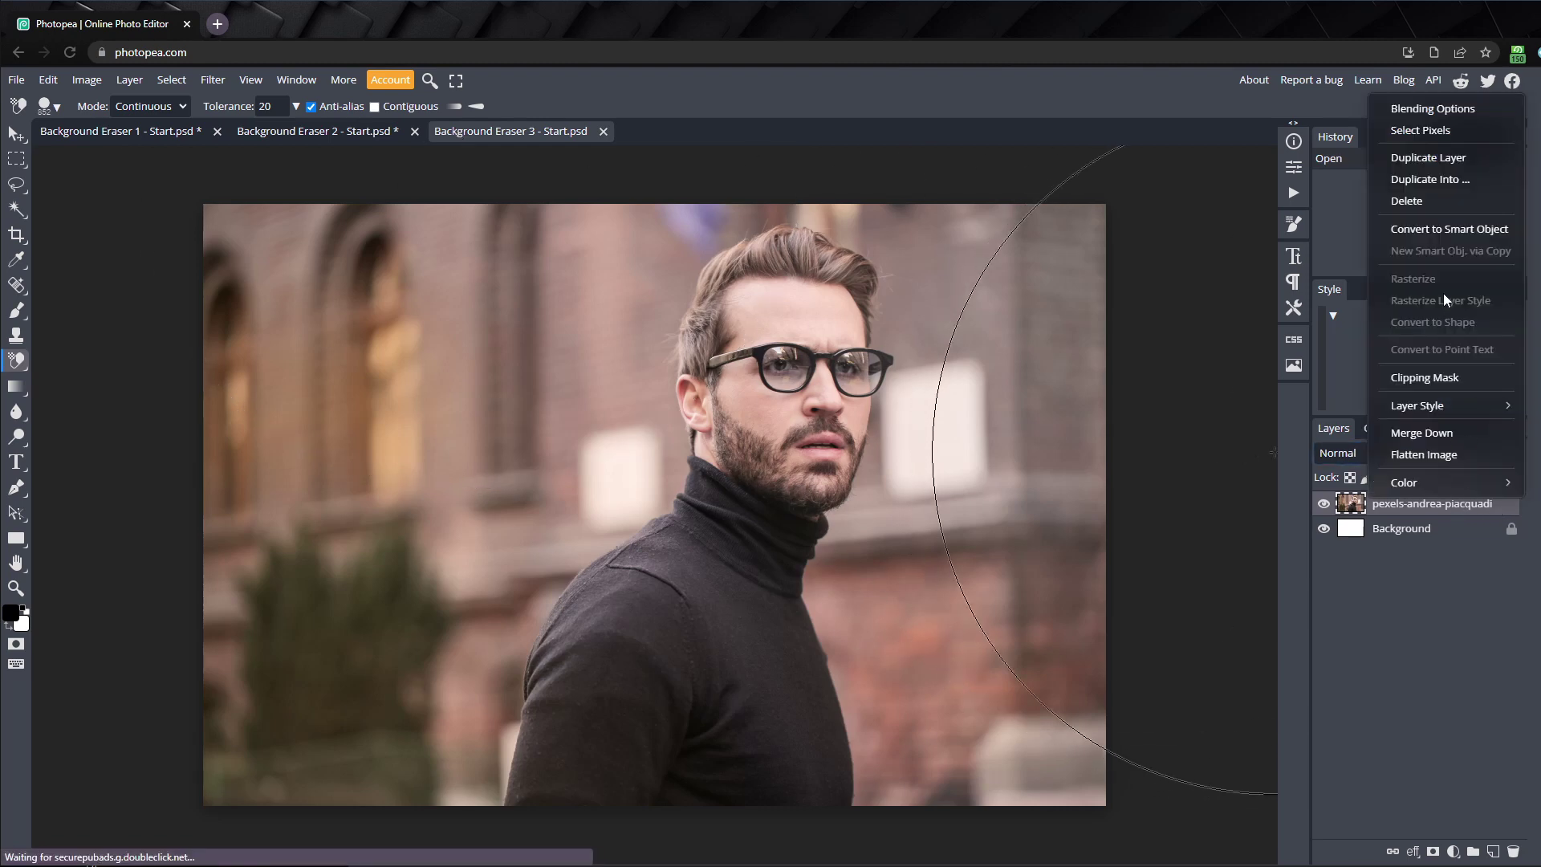
click(1420, 158)
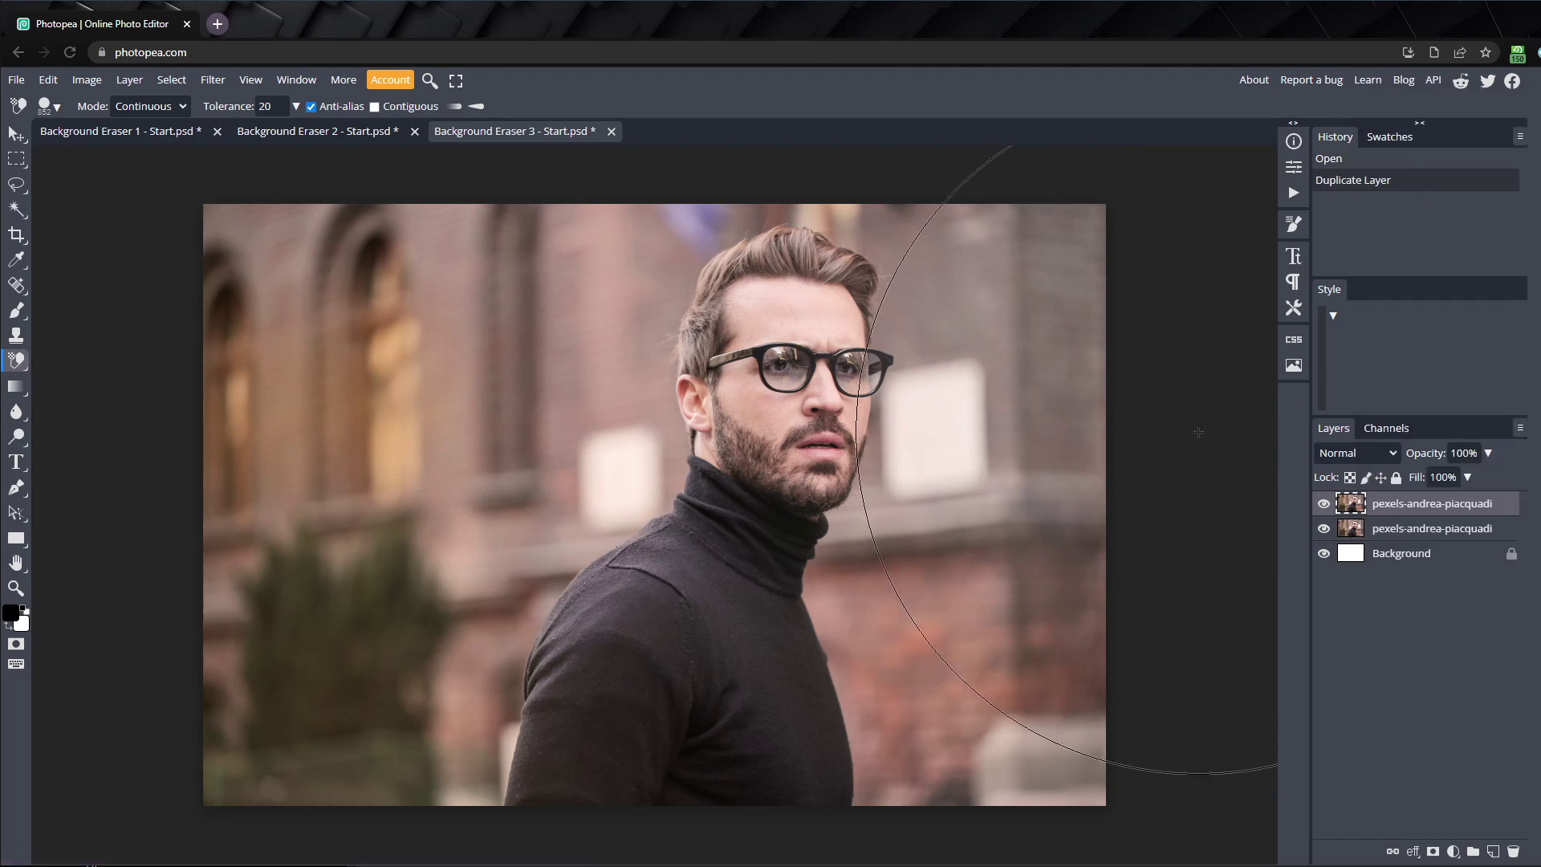
click(1324, 528)
Step: Shrink the eraser brush to a small size and set Tolerance to 10
right_click(873, 439)
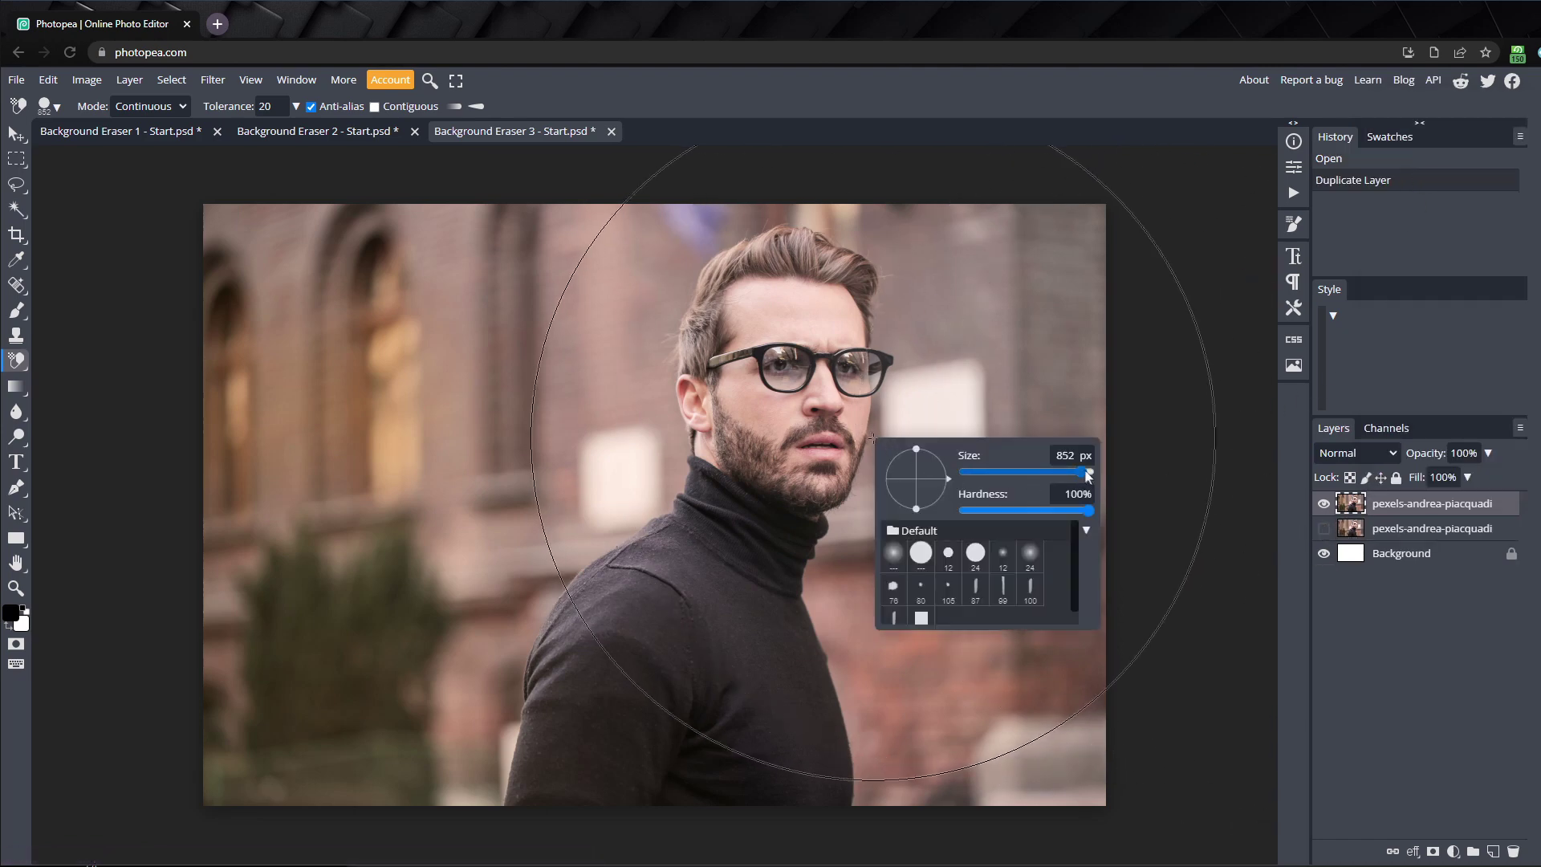
drag(1089, 476, 1001, 471)
click(1139, 459)
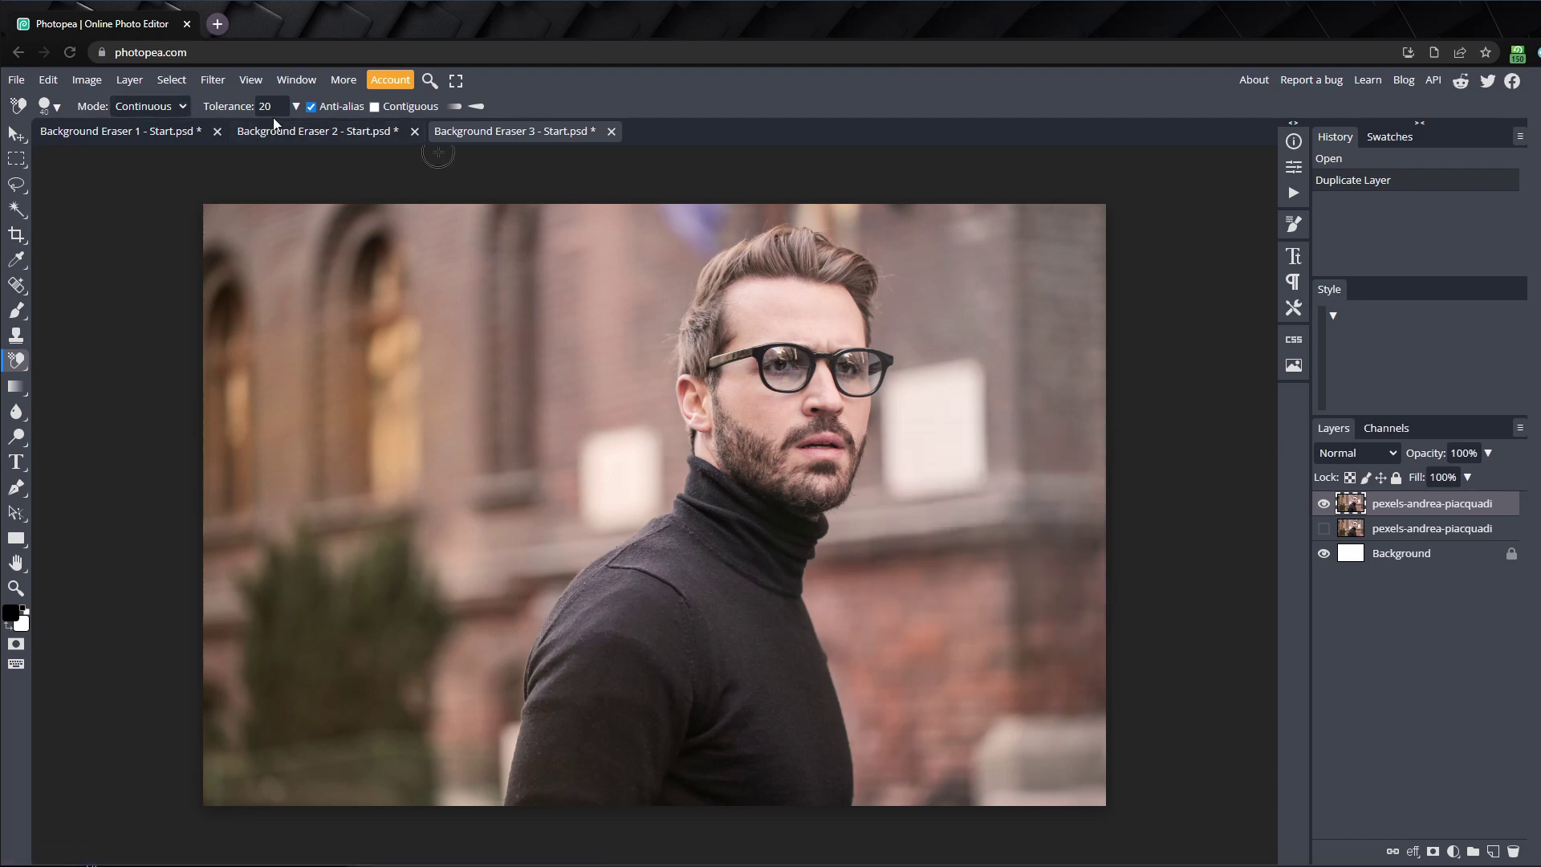
text(10)
key(Return)
Step: Erase a white band along the man's head, hair, shoulder and sweater edges with the Background Eraser
scroll(598, 351, up, 2)
mouse_move(729, 233)
mouse_down()
mouse_move(692, 334)
mouse_move(703, 531)
mouse_up()
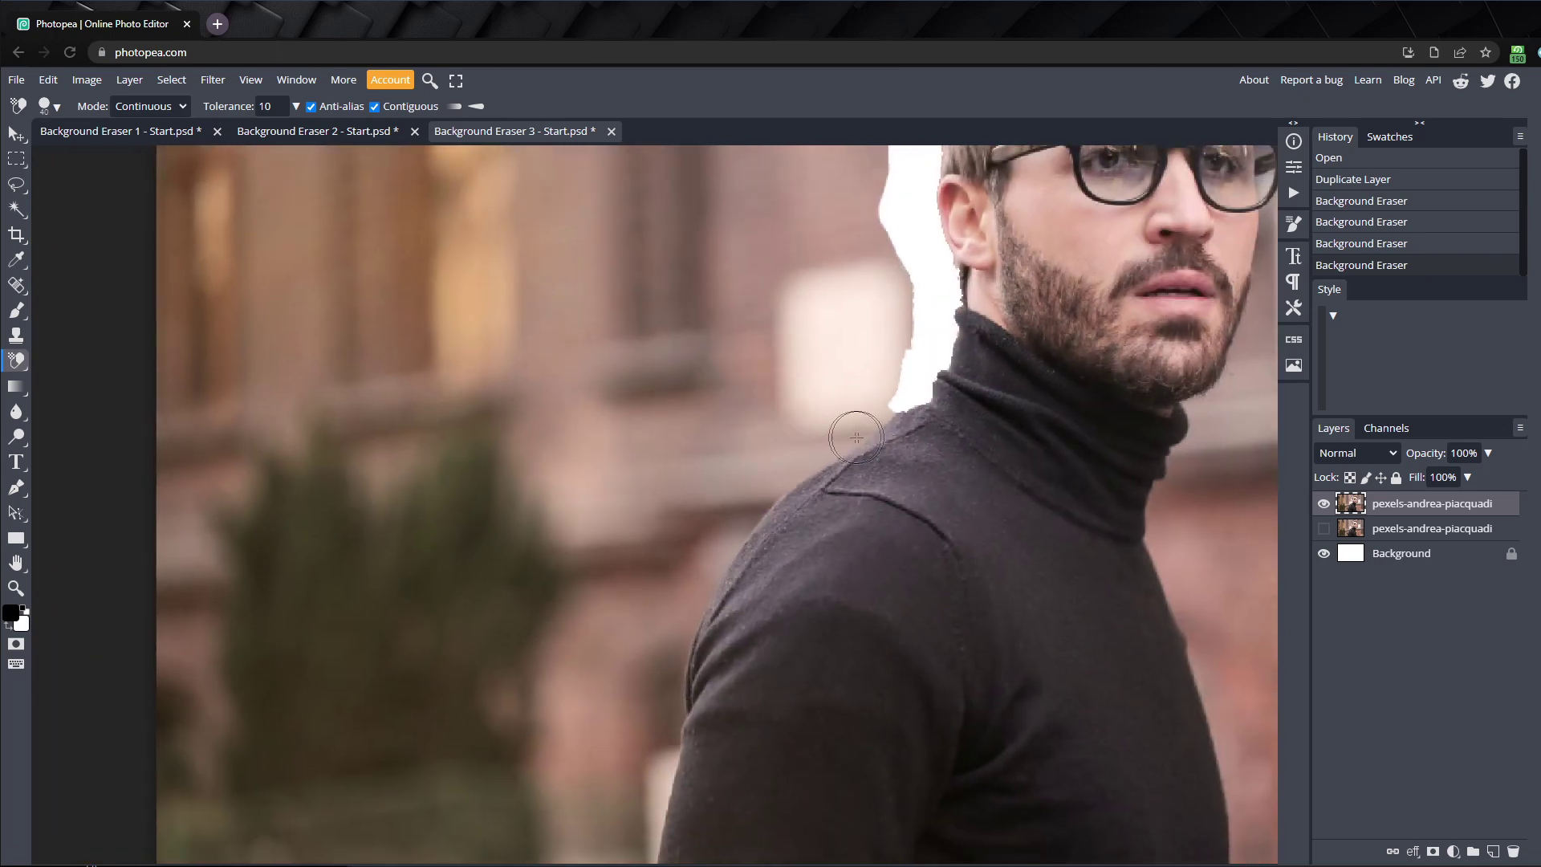
mouse_move(857, 424)
mouse_down()
mouse_move(903, 389)
mouse_move(737, 488)
mouse_move(817, 438)
mouse_move(697, 579)
mouse_move(729, 543)
mouse_move(676, 634)
mouse_move(663, 710)
mouse_move(665, 607)
mouse_move(629, 769)
mouse_move(650, 728)
mouse_move(654, 807)
mouse_move(661, 749)
mouse_move(664, 790)
mouse_up()
scroll(666, 562, up, 5)
scroll(666, 562, right, 5)
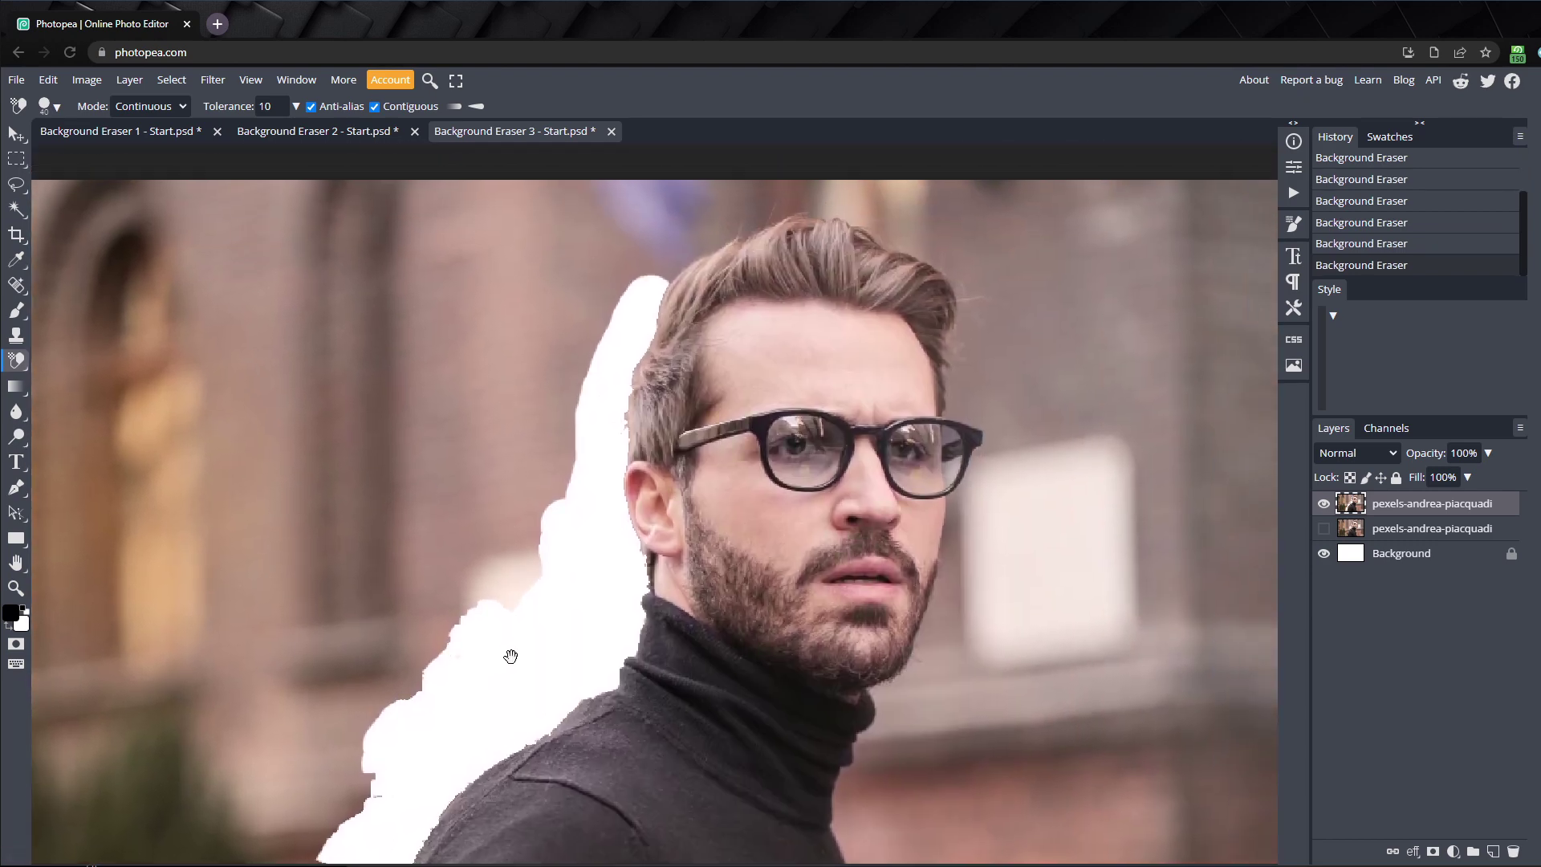
mouse_move(574, 277)
mouse_down()
mouse_move(610, 233)
mouse_move(842, 217)
mouse_move(929, 471)
mouse_move(887, 542)
mouse_move(878, 664)
mouse_move(823, 731)
mouse_move(793, 843)
mouse_up()
scroll(789, 413, down, 5)
scroll(788, 414, right, 1)
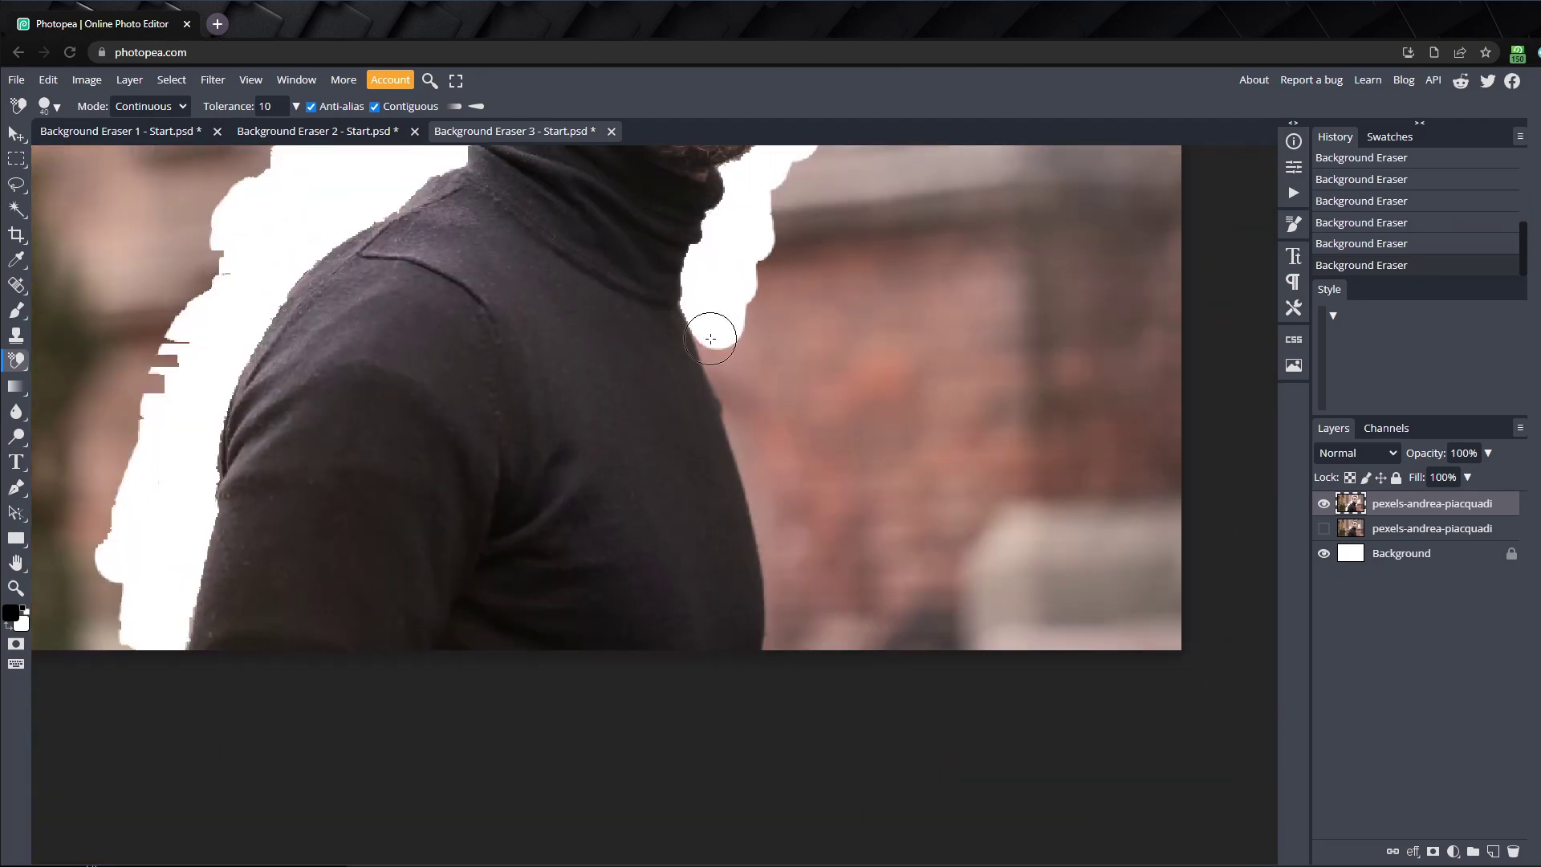
mouse_move(710, 339)
mouse_down()
mouse_move(774, 551)
mouse_move(783, 680)
mouse_up()
scroll(656, 392, down, 1)
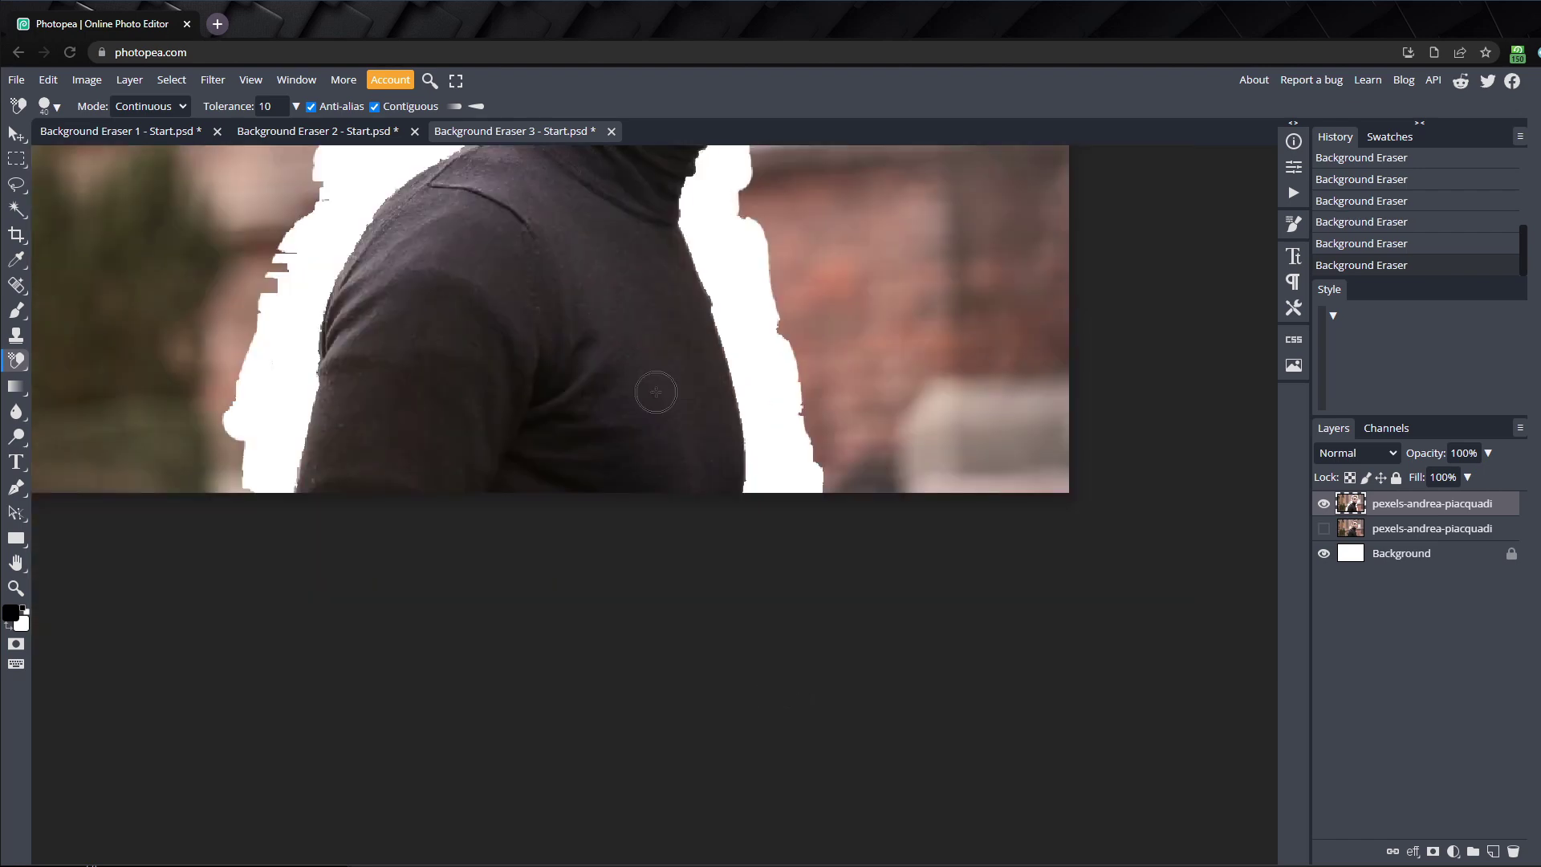
scroll(656, 392, down, 3)
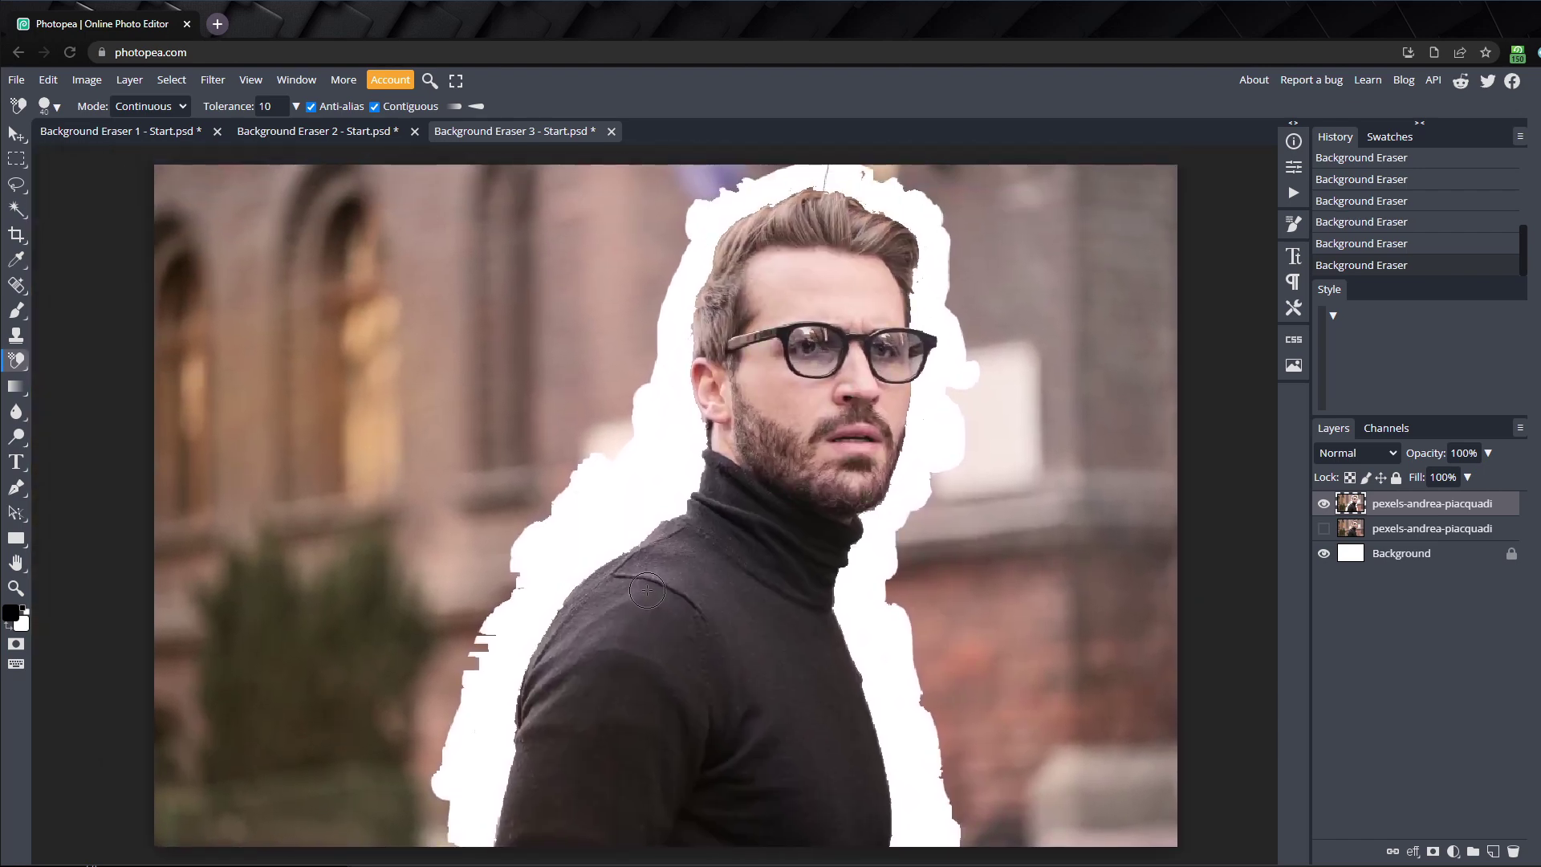
Step: Switch to the plain Eraser, enlarge the brush, and erase the remaining background around the man
key(shift+e)
key(shift+e)
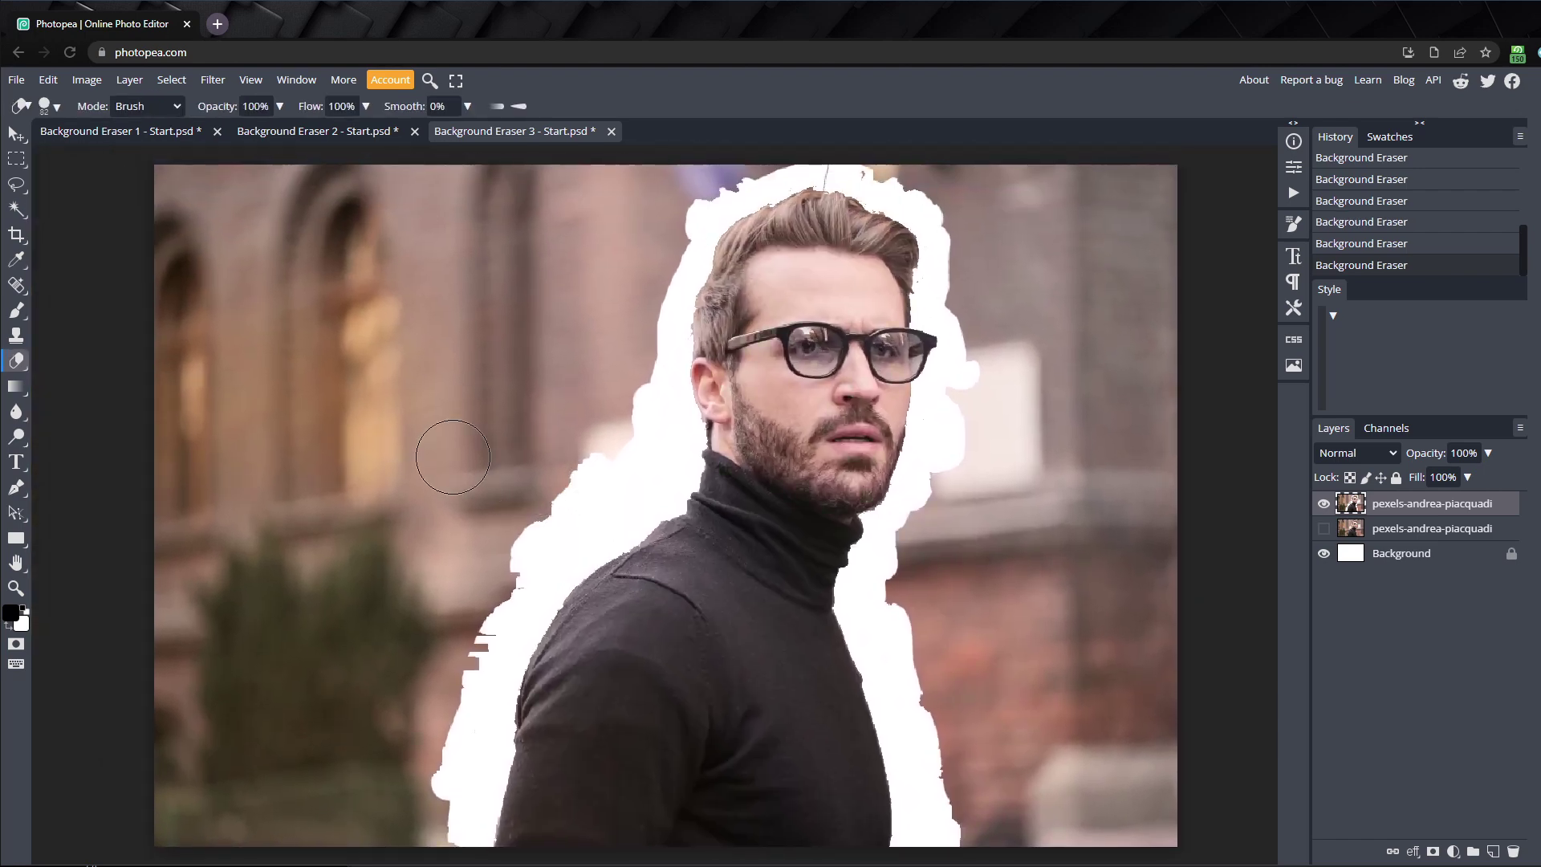
right_click(453, 458)
drag(551, 487, 631, 487)
drag(522, 241, 236, 734)
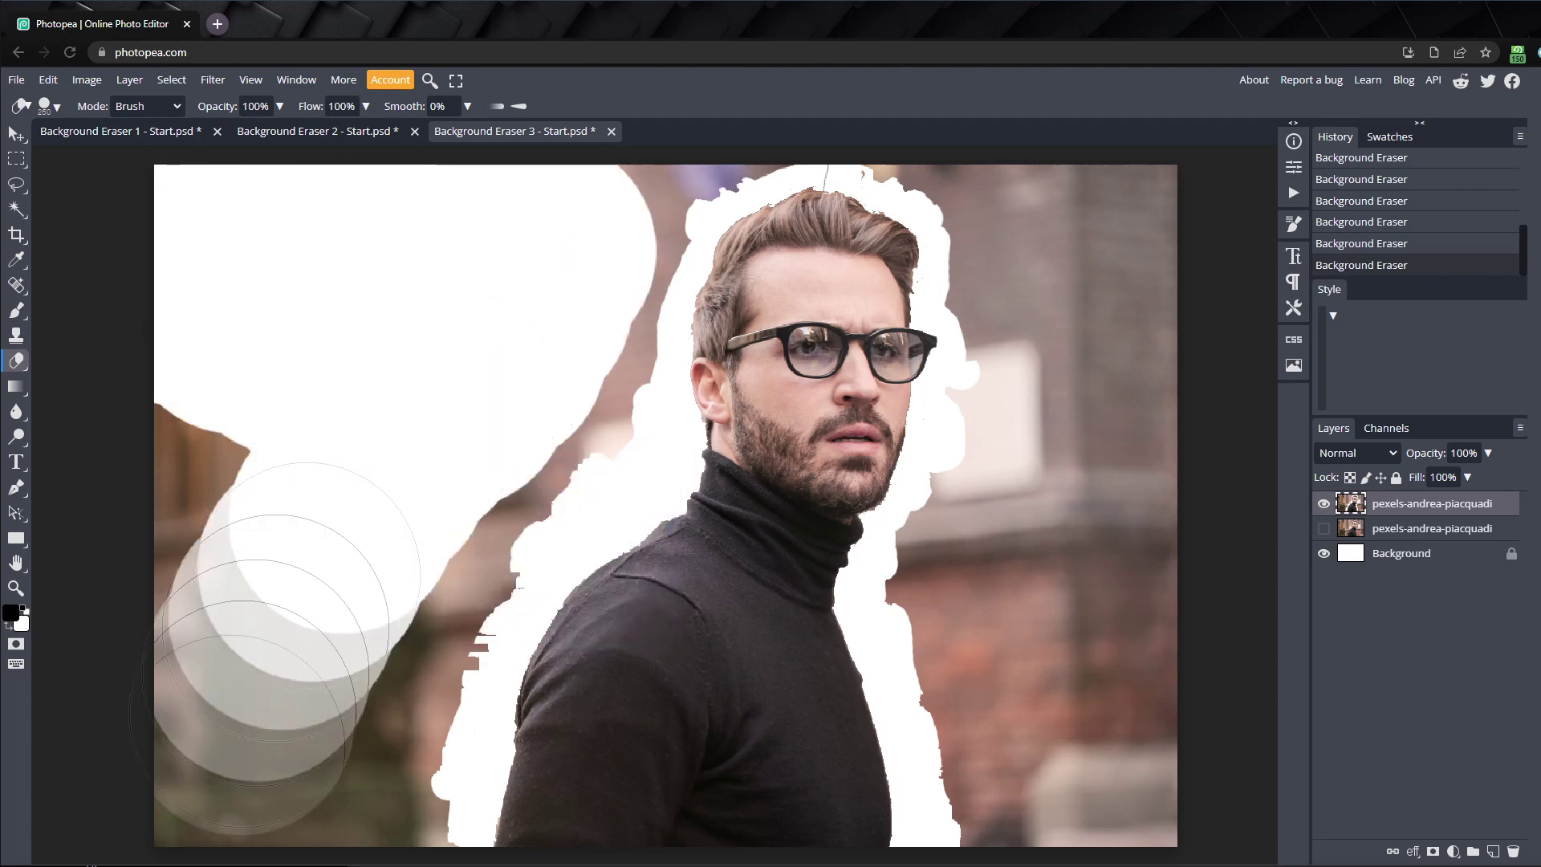
mouse_move(308, 531)
mouse_down()
mouse_move(964, 201)
mouse_move(928, 688)
mouse_move(1032, 213)
mouse_move(1020, 651)
mouse_move(1067, 770)
mouse_move(1153, 265)
mouse_move(1178, 764)
mouse_up()
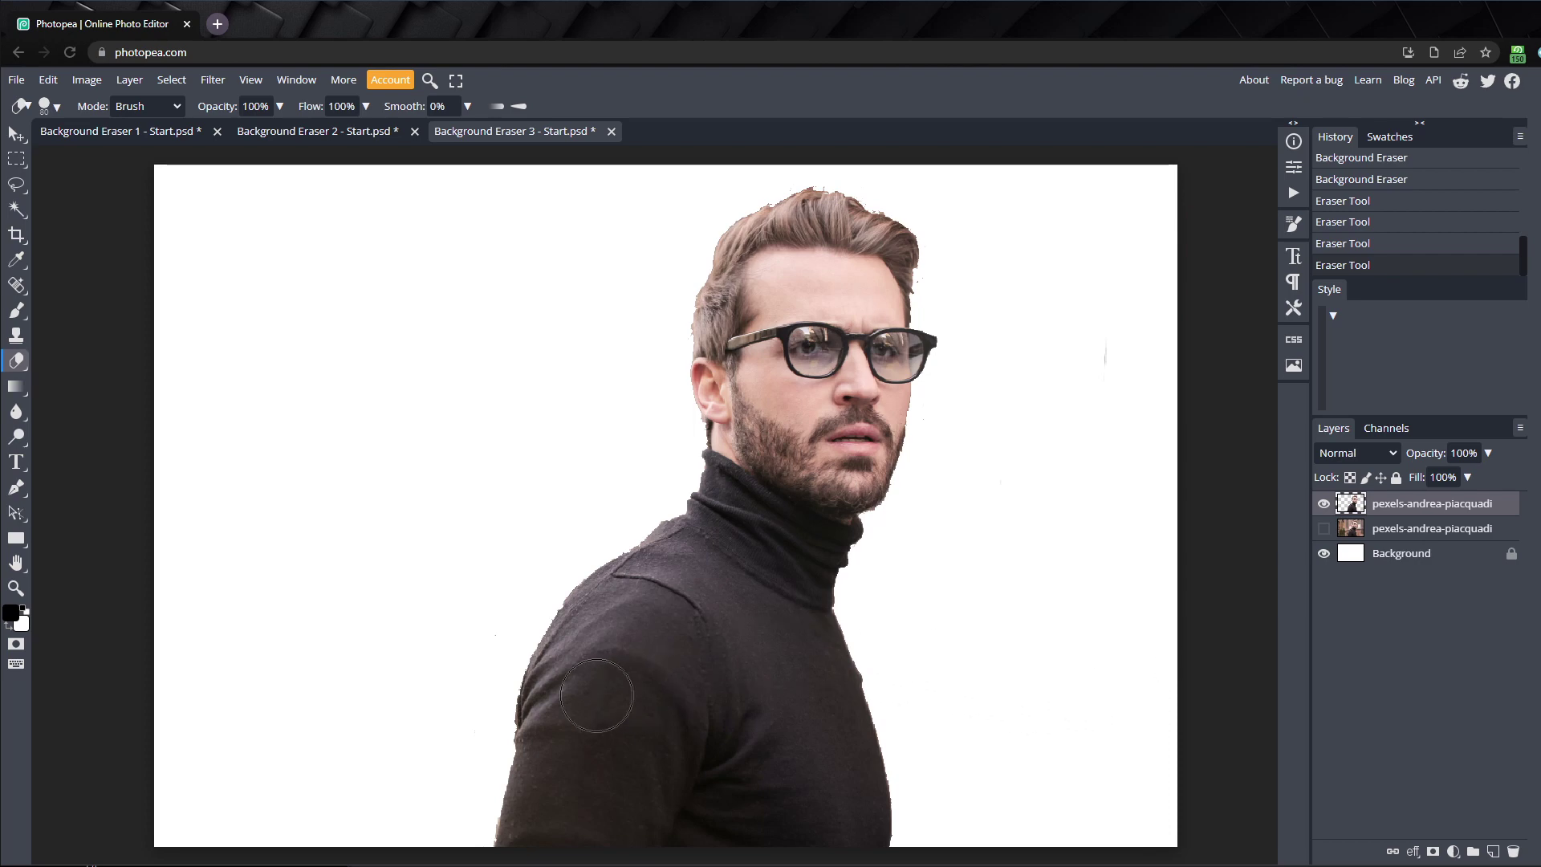
Step: Wipe leftover specks near the shoulder with a larger eraser, then load the cut-out's outline as a selection
scroll(591, 706, up, 6)
key(bracketright)
key(bracketright)
key(bracketright)
key(bracketright)
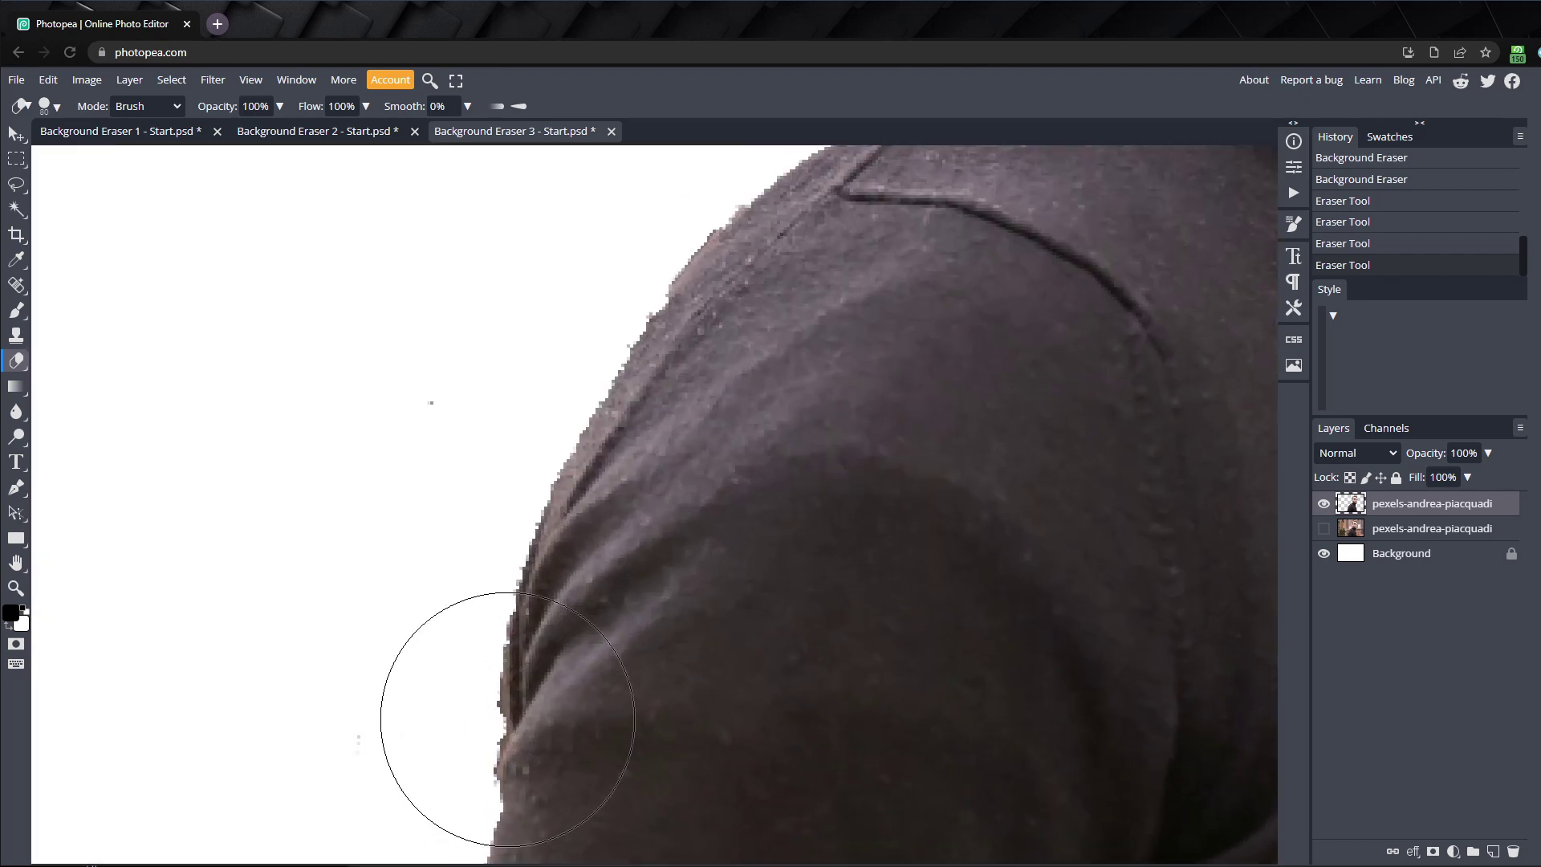
mouse_move(166, 514)
mouse_down()
mouse_move(384, 387)
mouse_move(192, 531)
mouse_up()
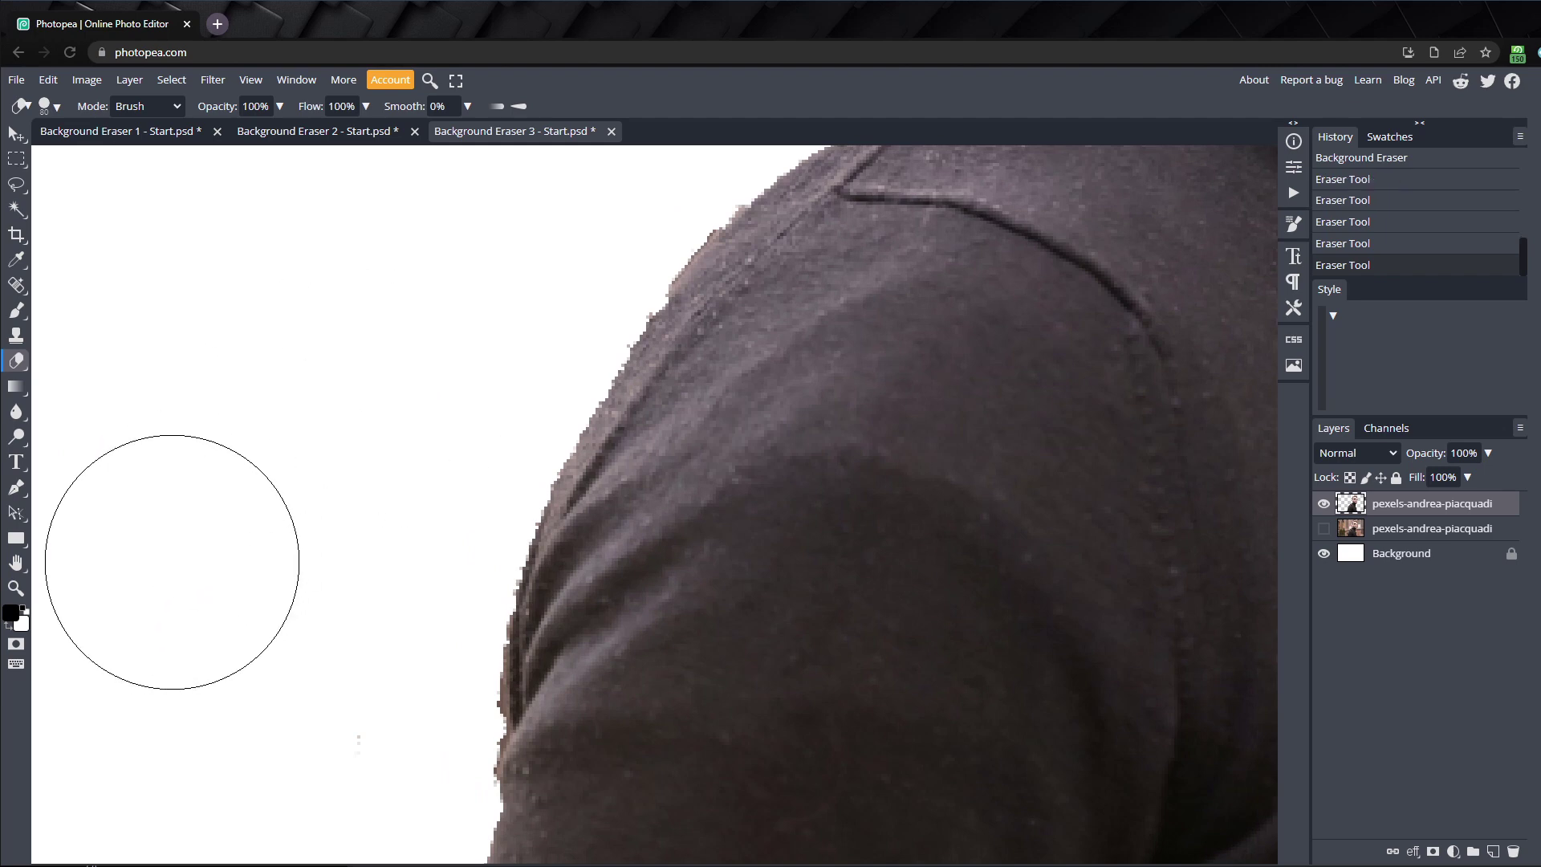
mouse_move(172, 561)
mouse_down()
mouse_move(286, 657)
mouse_move(273, 461)
mouse_up()
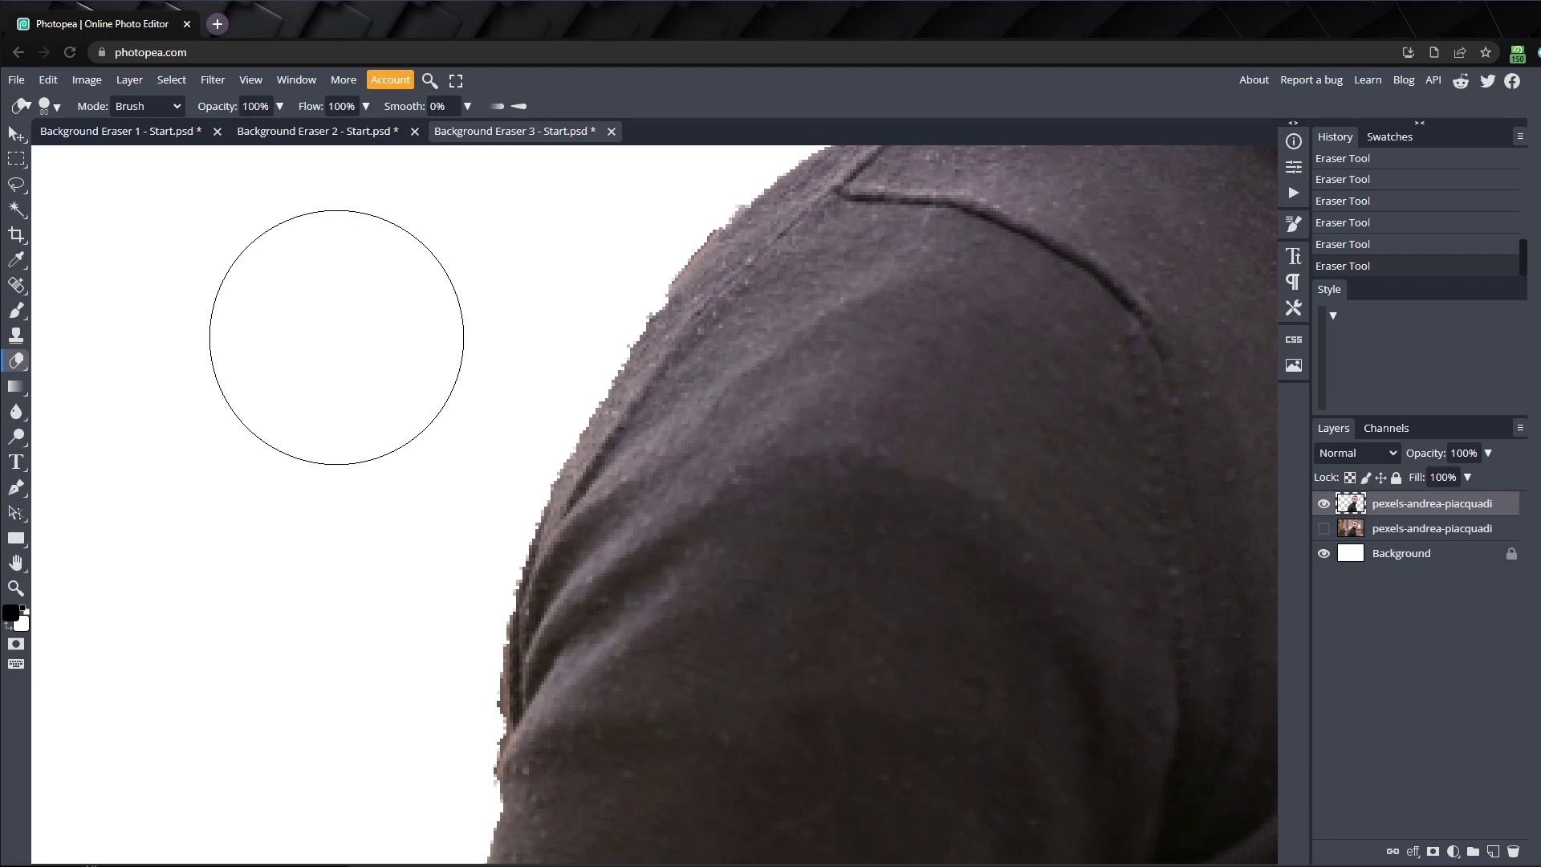
ctrl+click(1356, 506)
Step: Show the original photo layer, mask it with the selection, and delete the erased copy layer
scroll(1074, 543, down, 8)
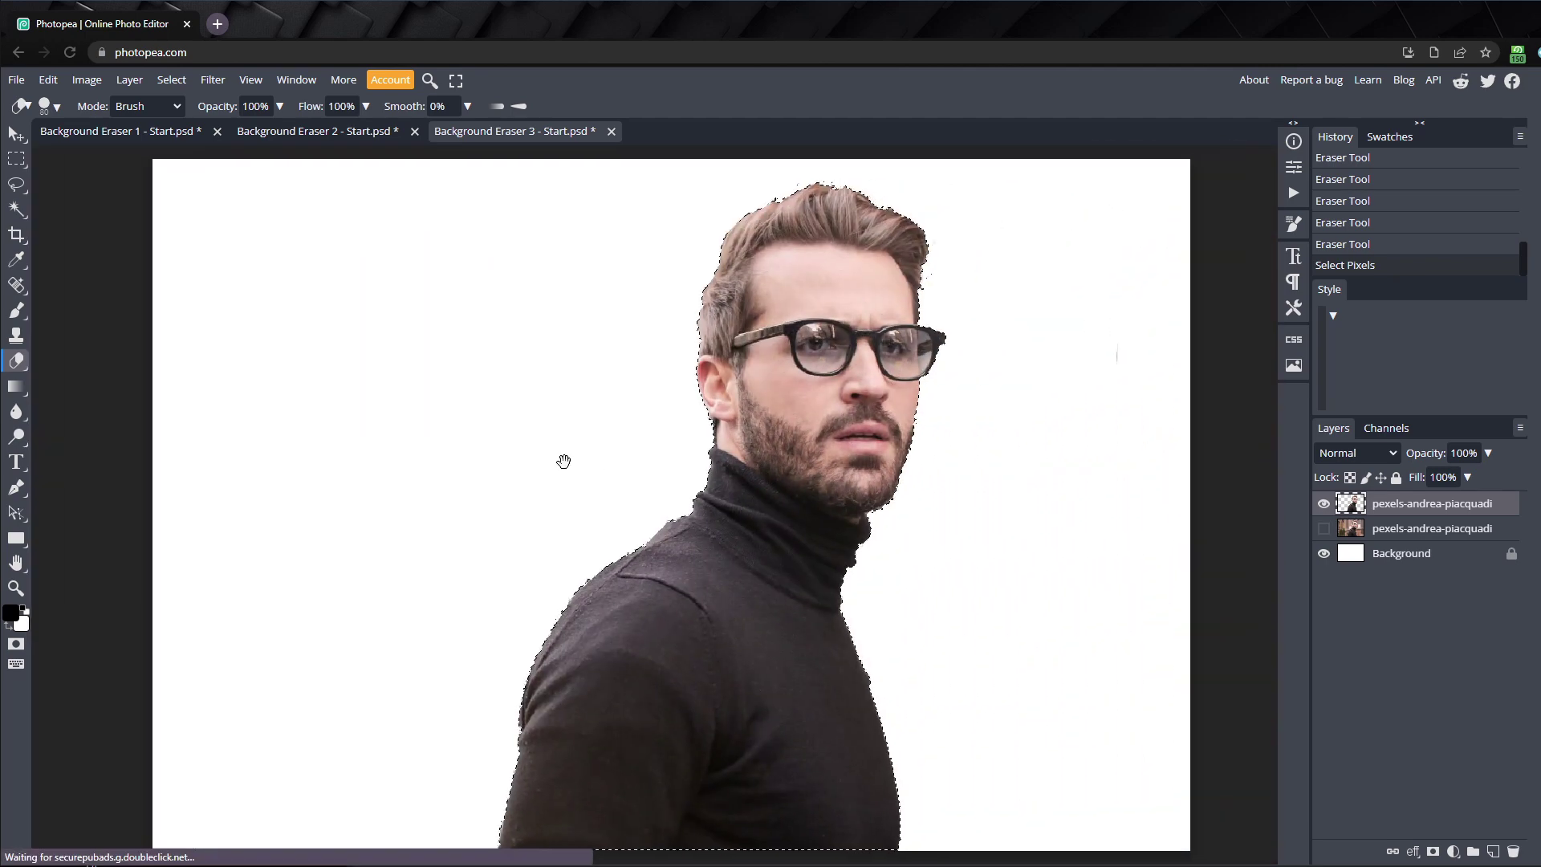
click(1387, 532)
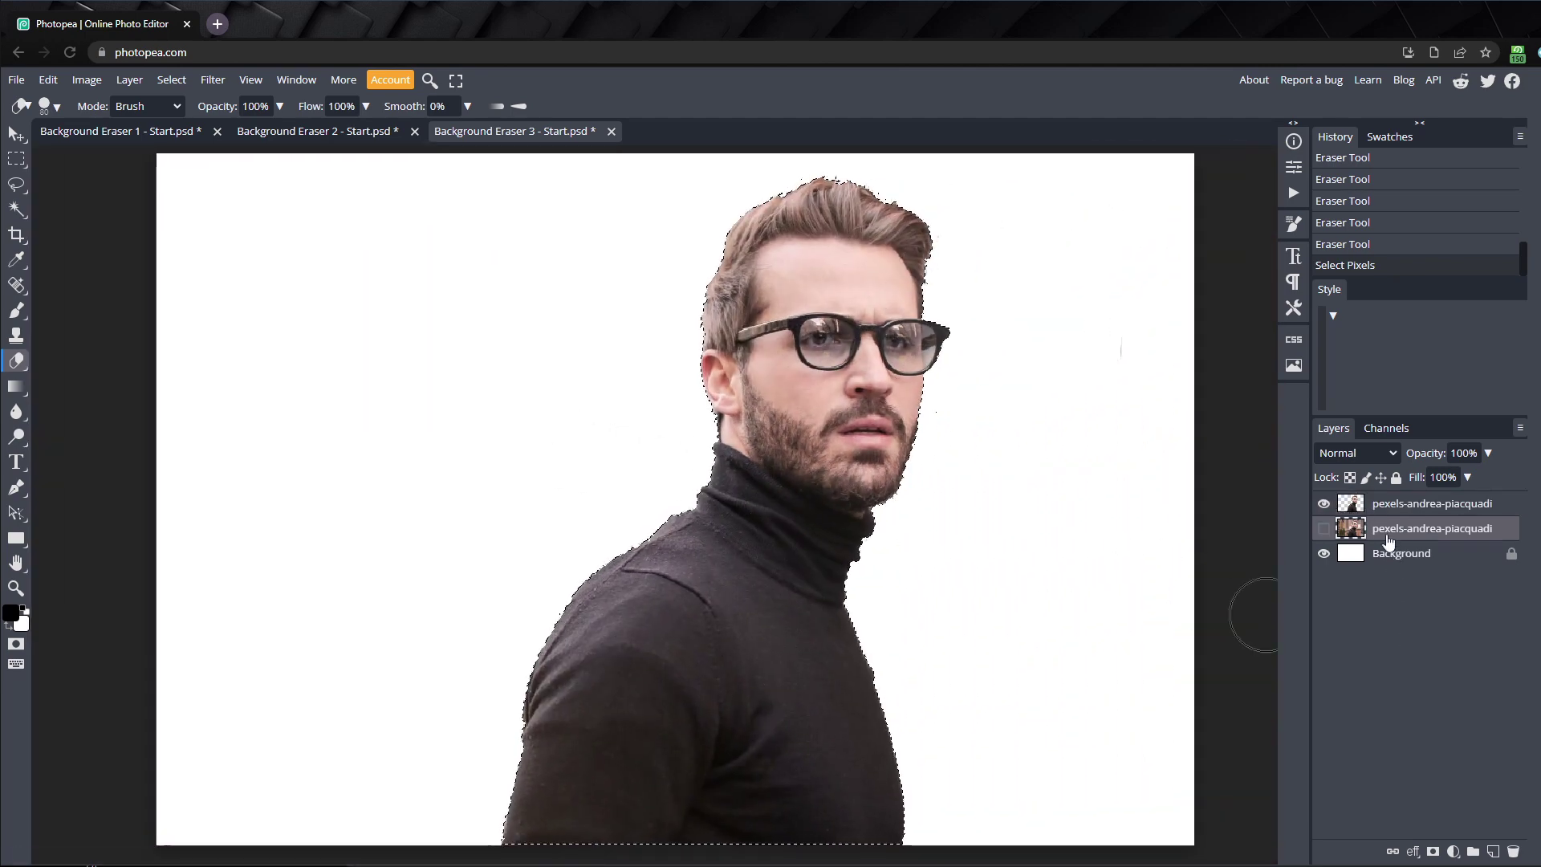
click(1324, 529)
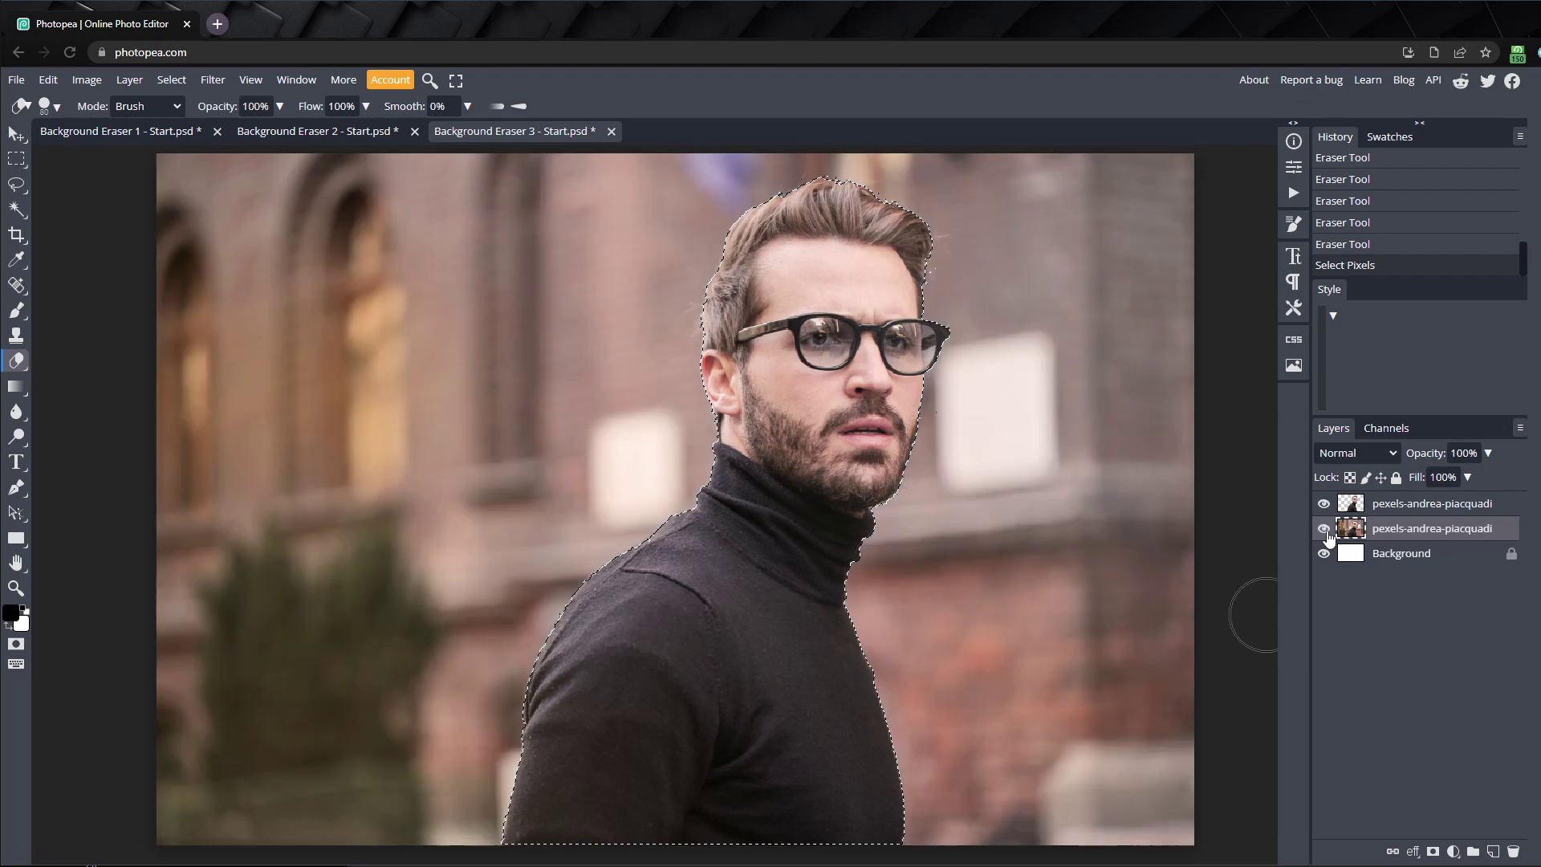
click(1432, 852)
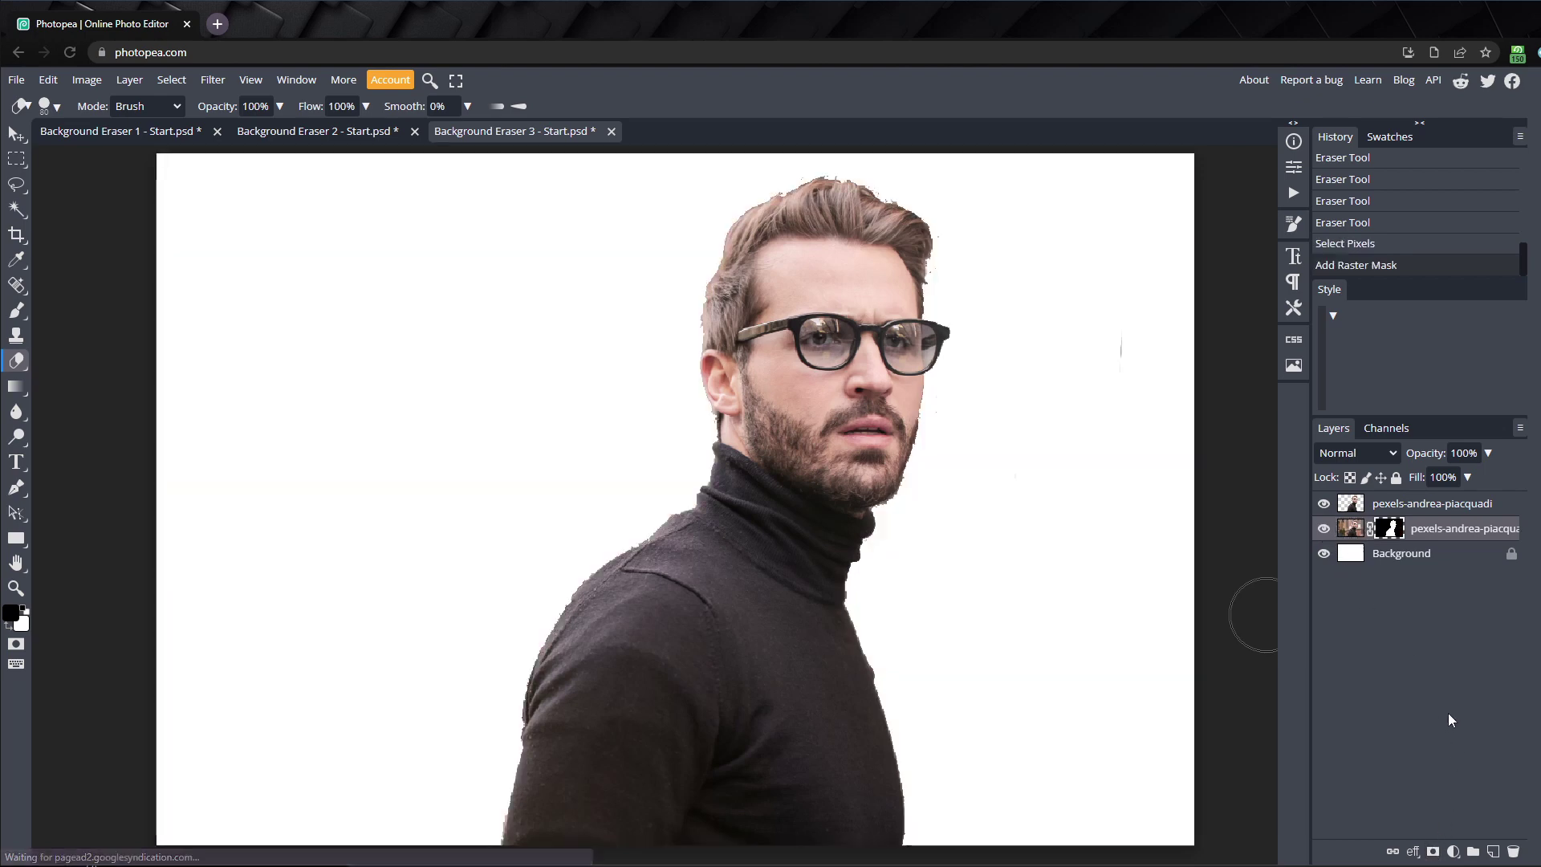
click(1432, 504)
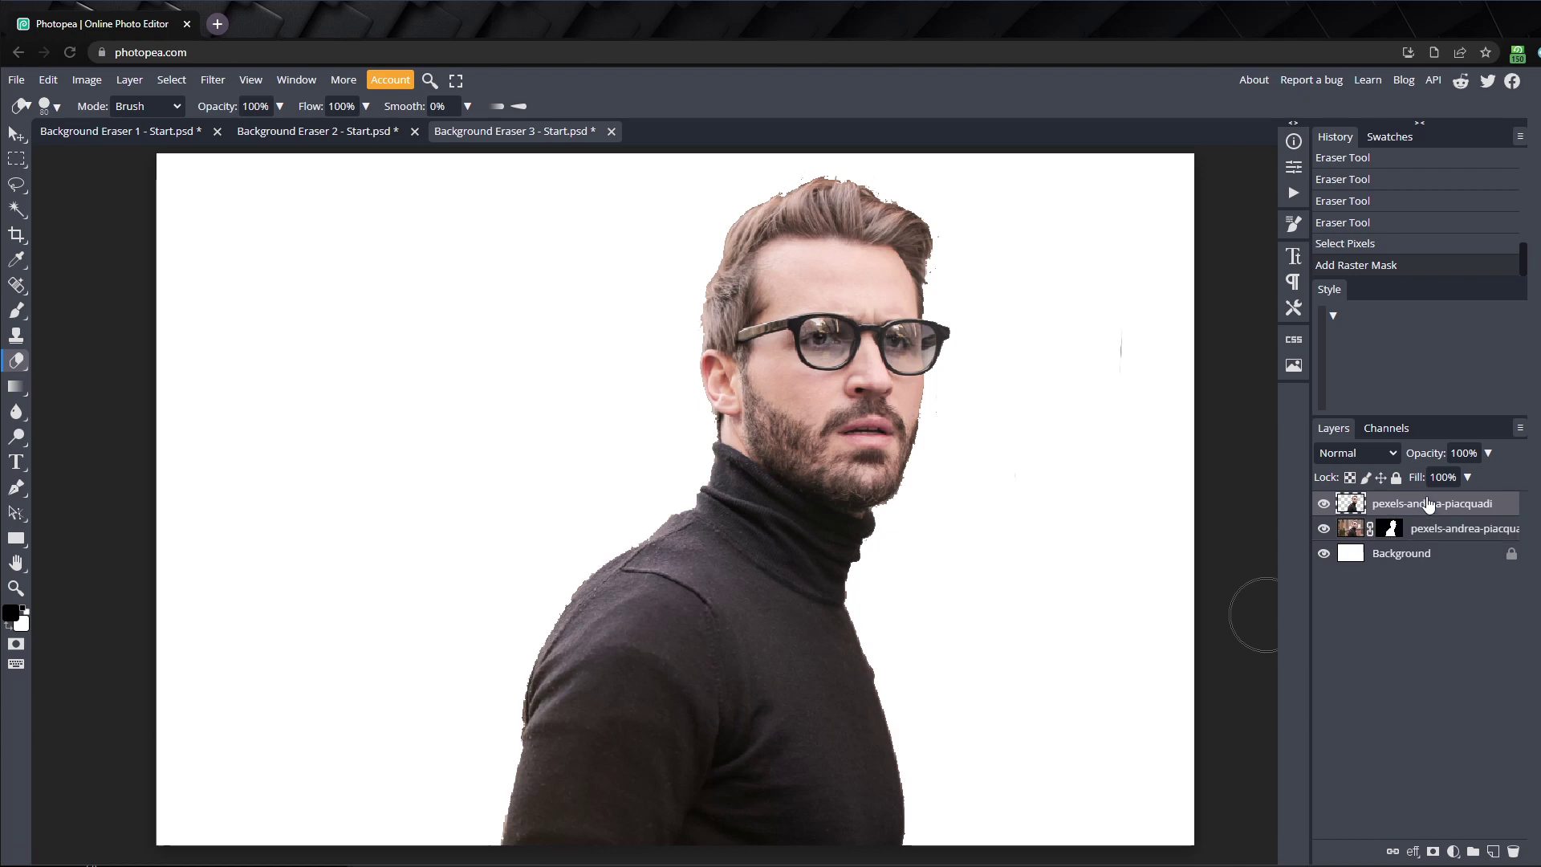
click(1515, 851)
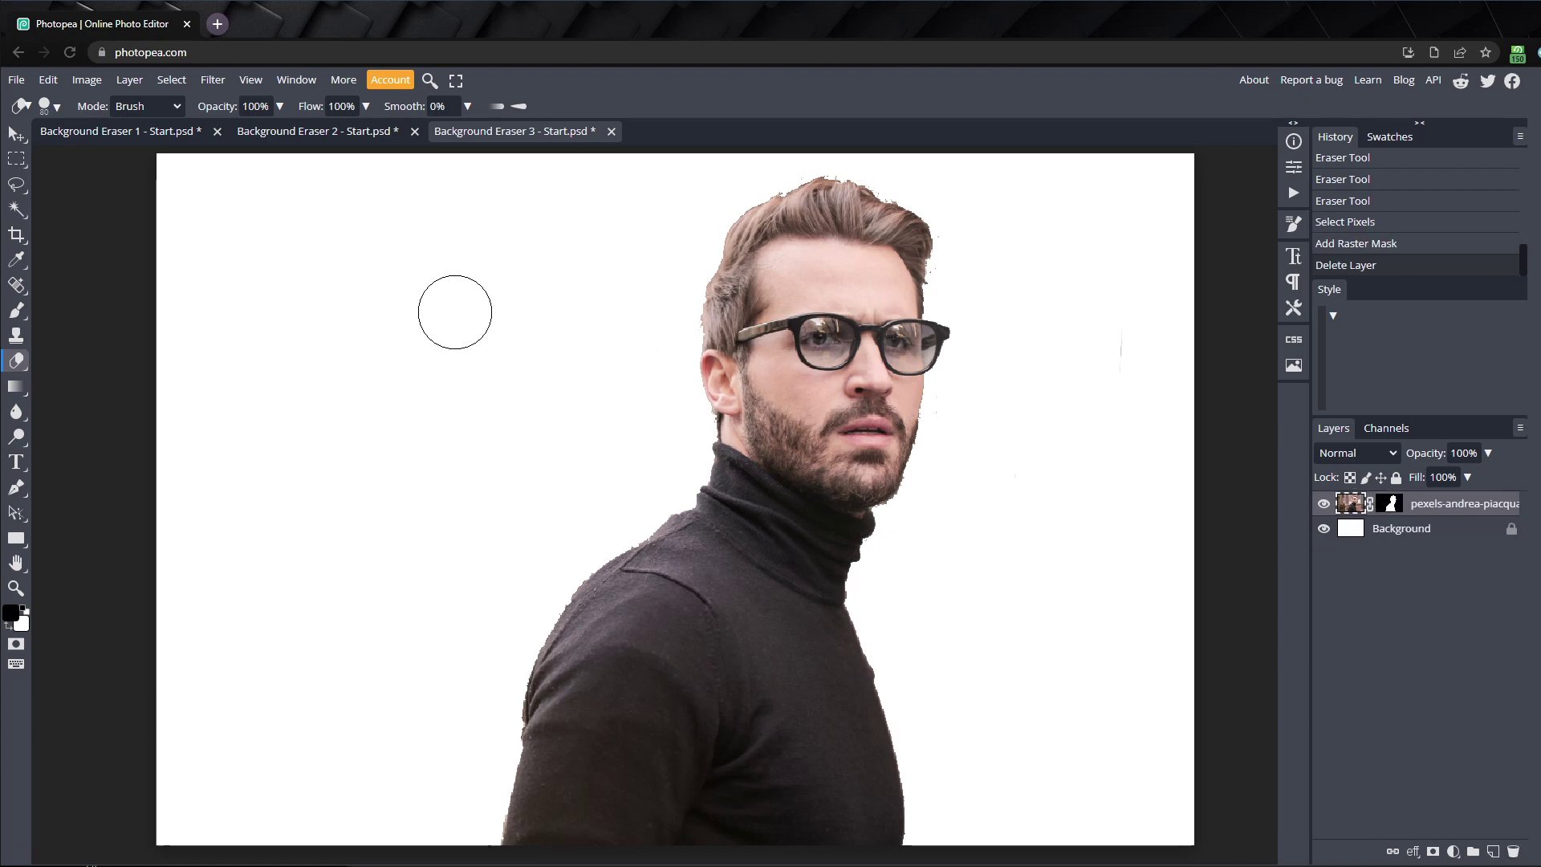
Step: Switch to the Brush and set it to 19 px size with 71% hardness
key(b)
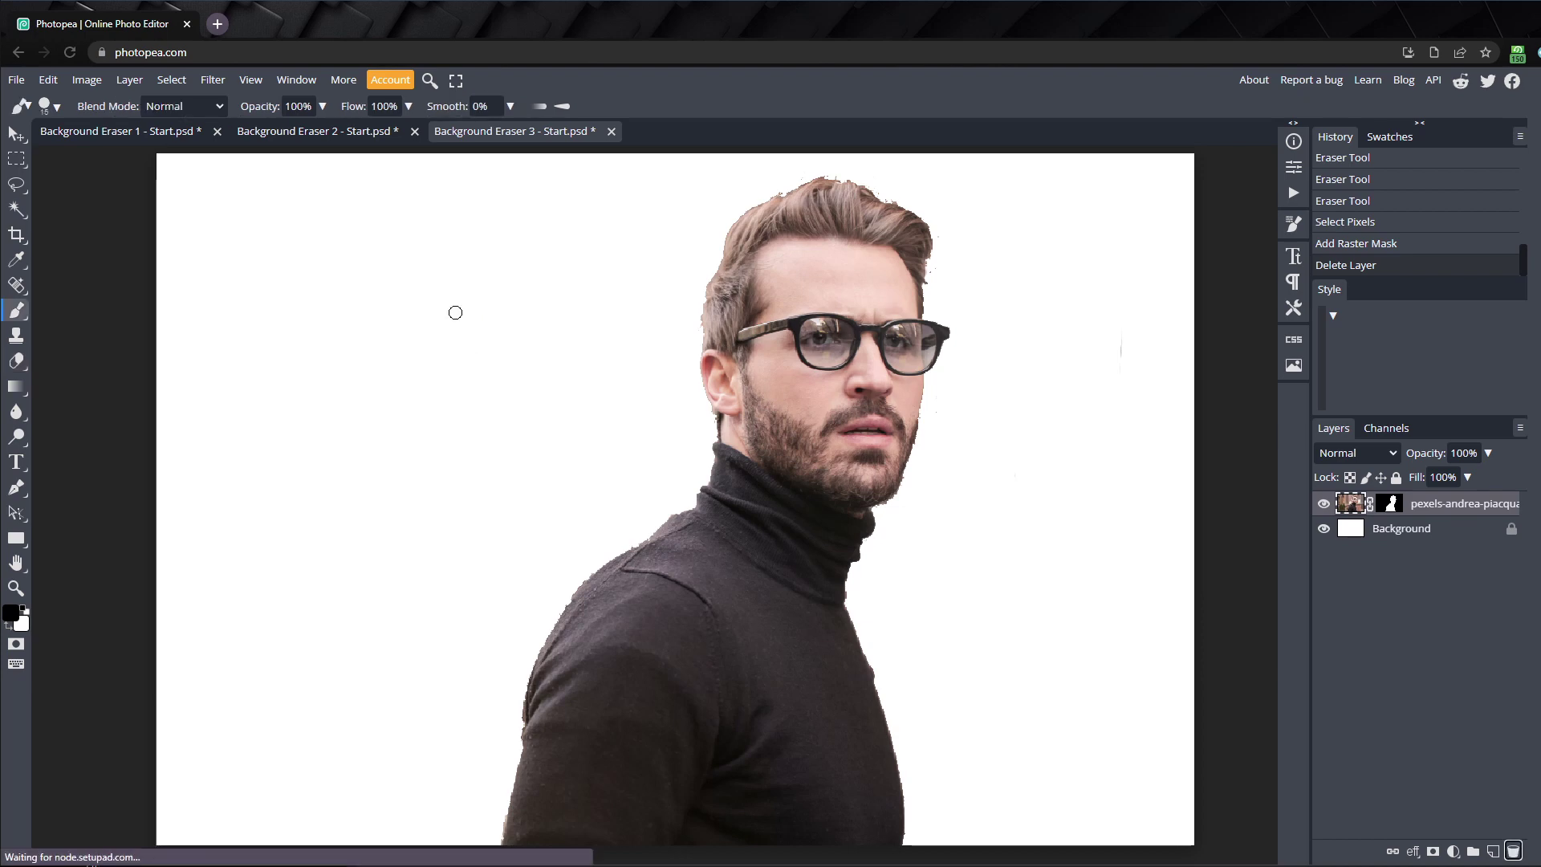
right_click(467, 319)
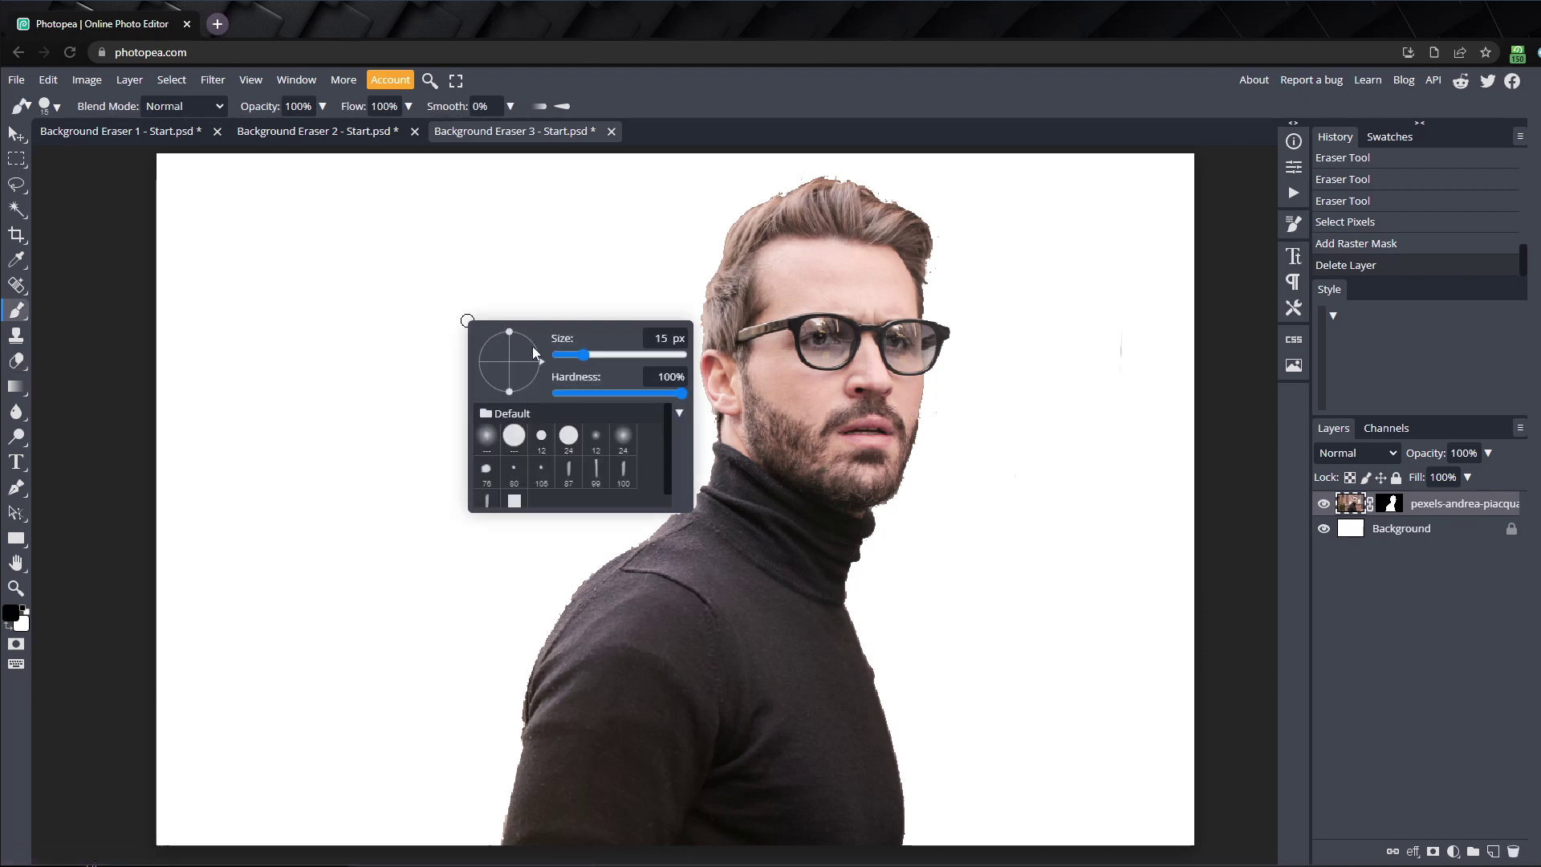
drag(583, 354, 586, 355)
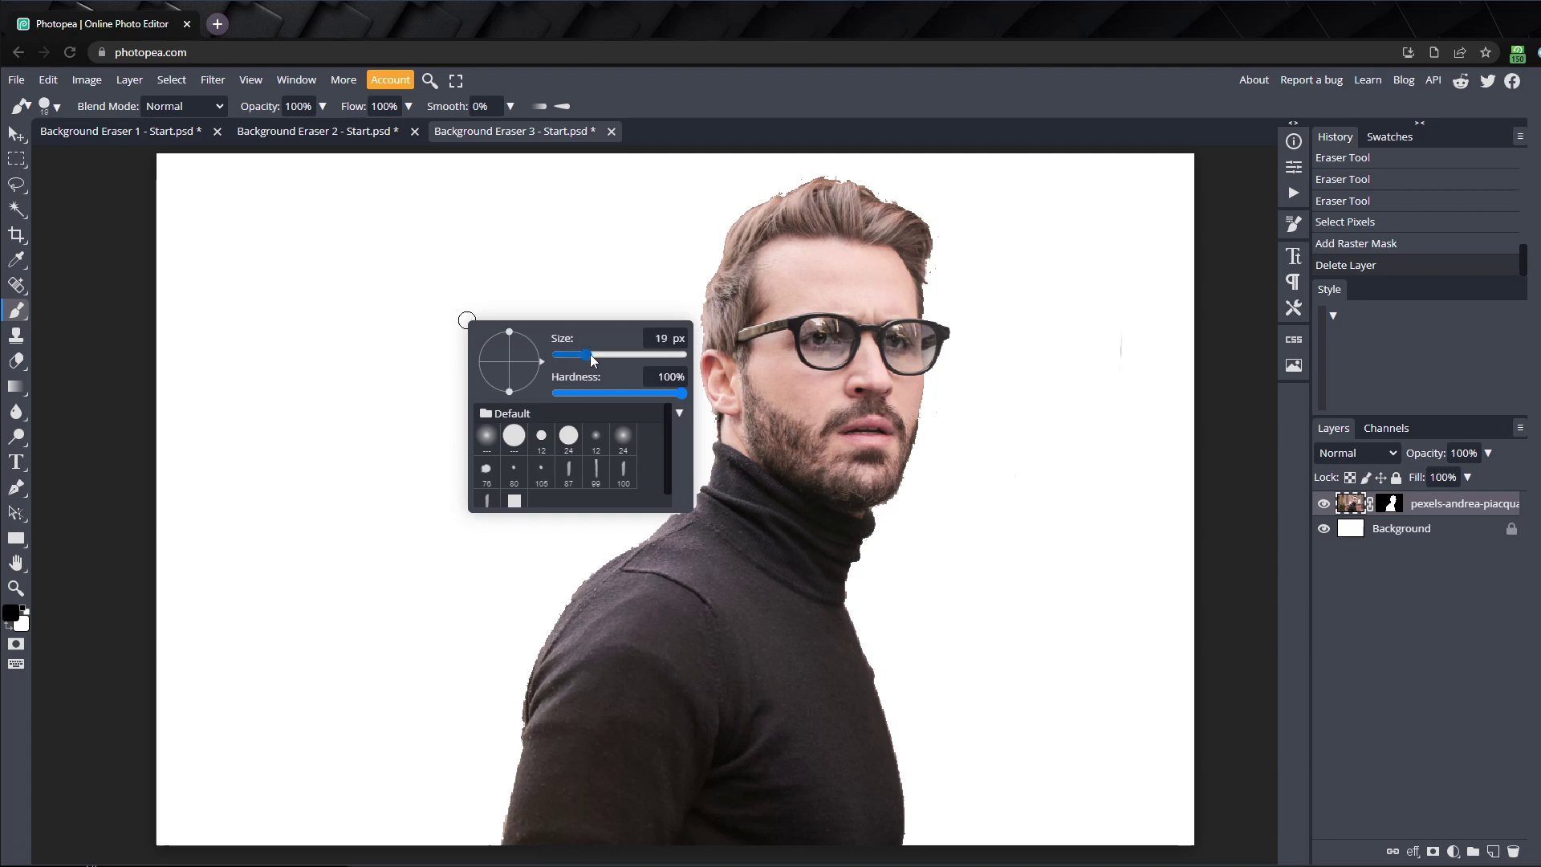
drag(681, 399, 649, 400)
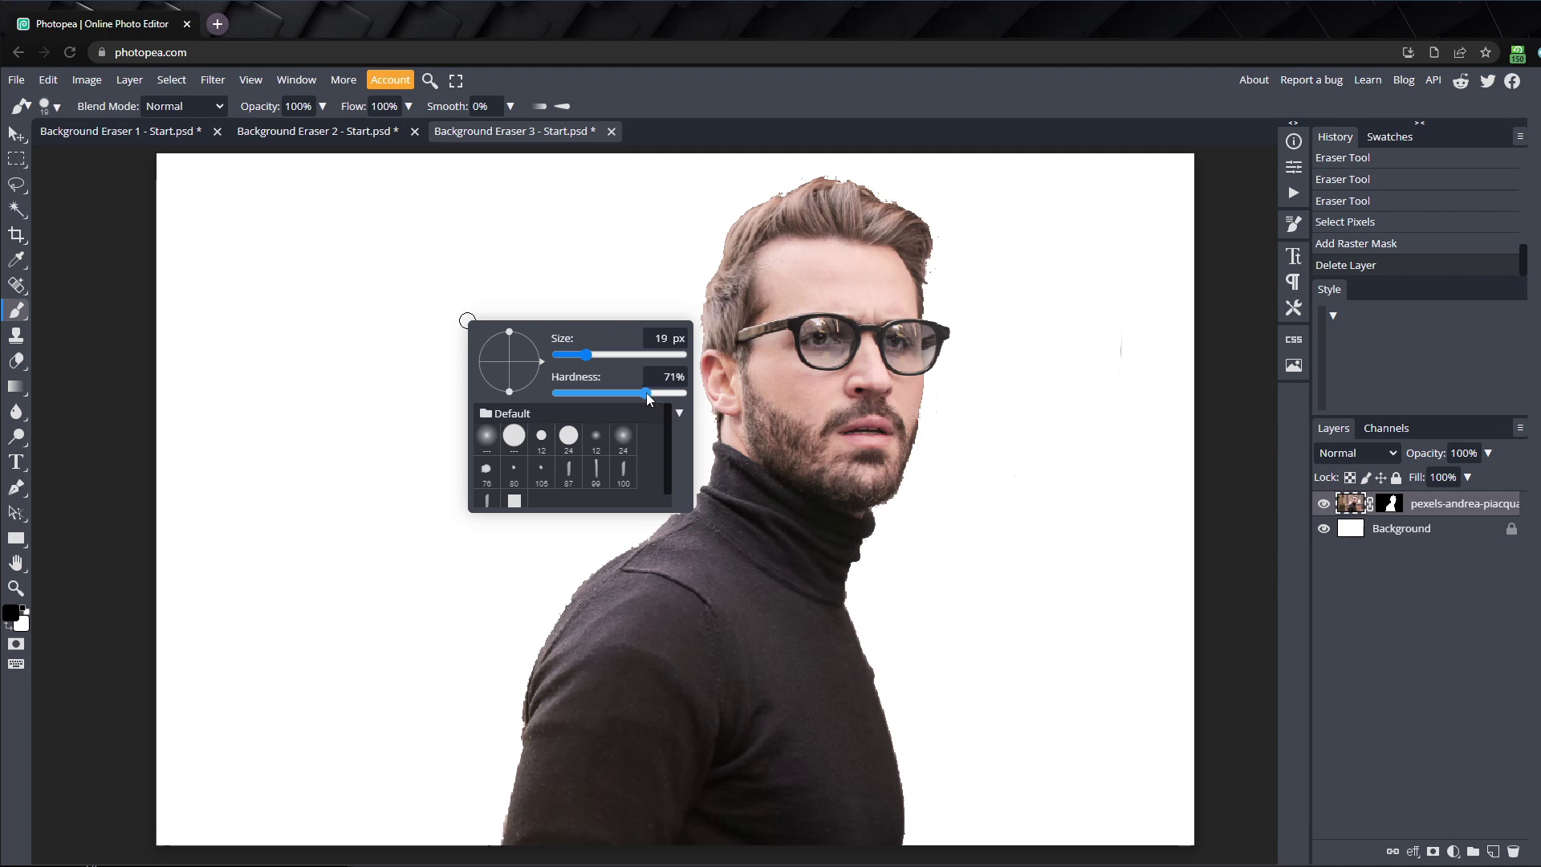
click(594, 659)
scroll(595, 659, up, 4)
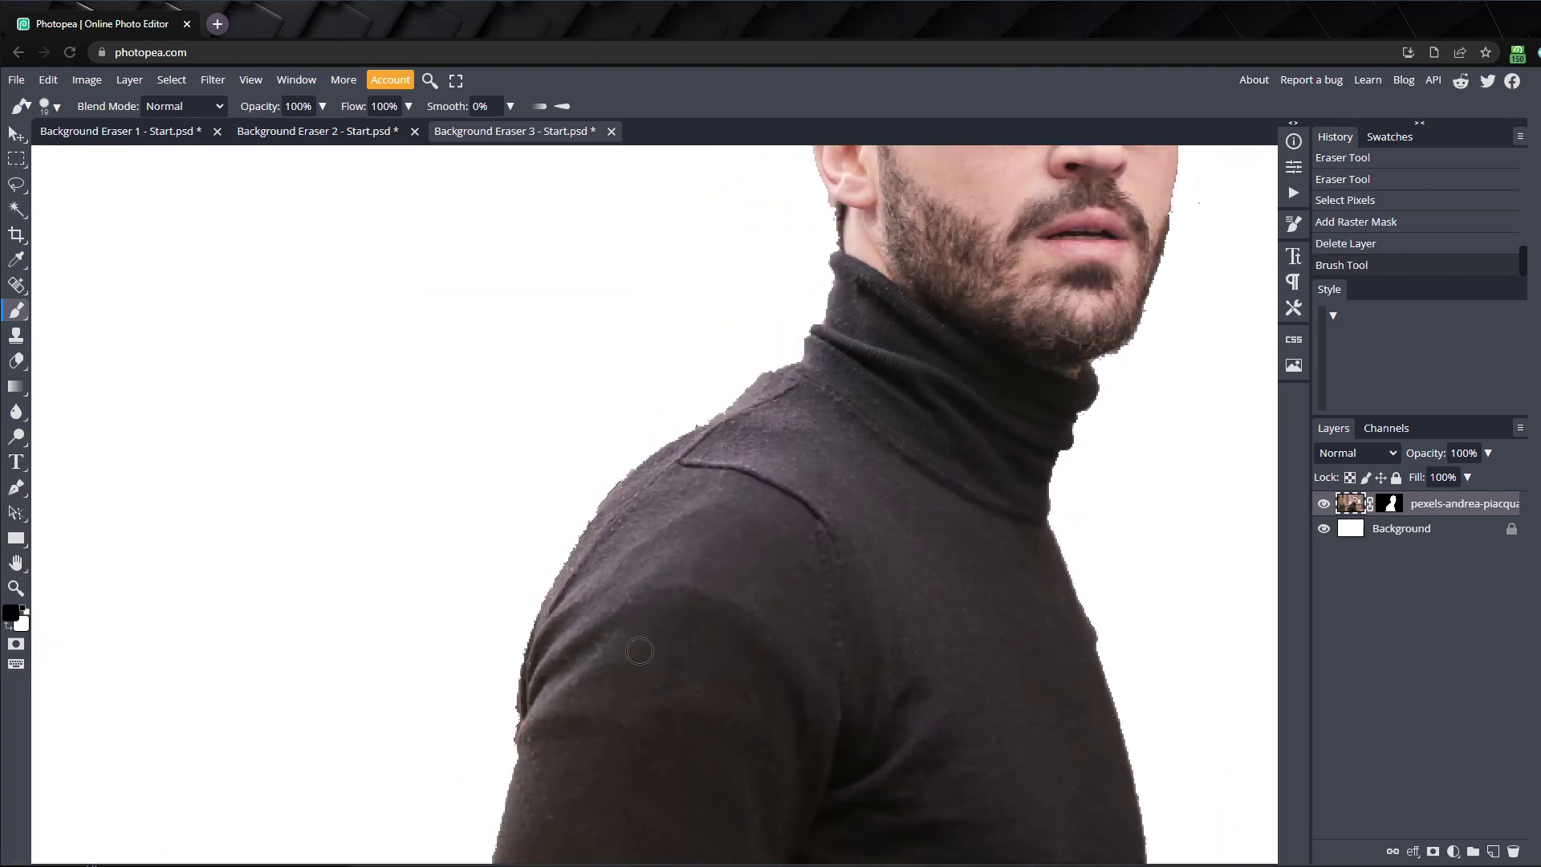
scroll(595, 659, up, 2)
Step: Undo a stray dab, then paint the shoulder's mask white and black to remove the brownish fringe
click(595, 659)
key(ctrl+z)
key(x)
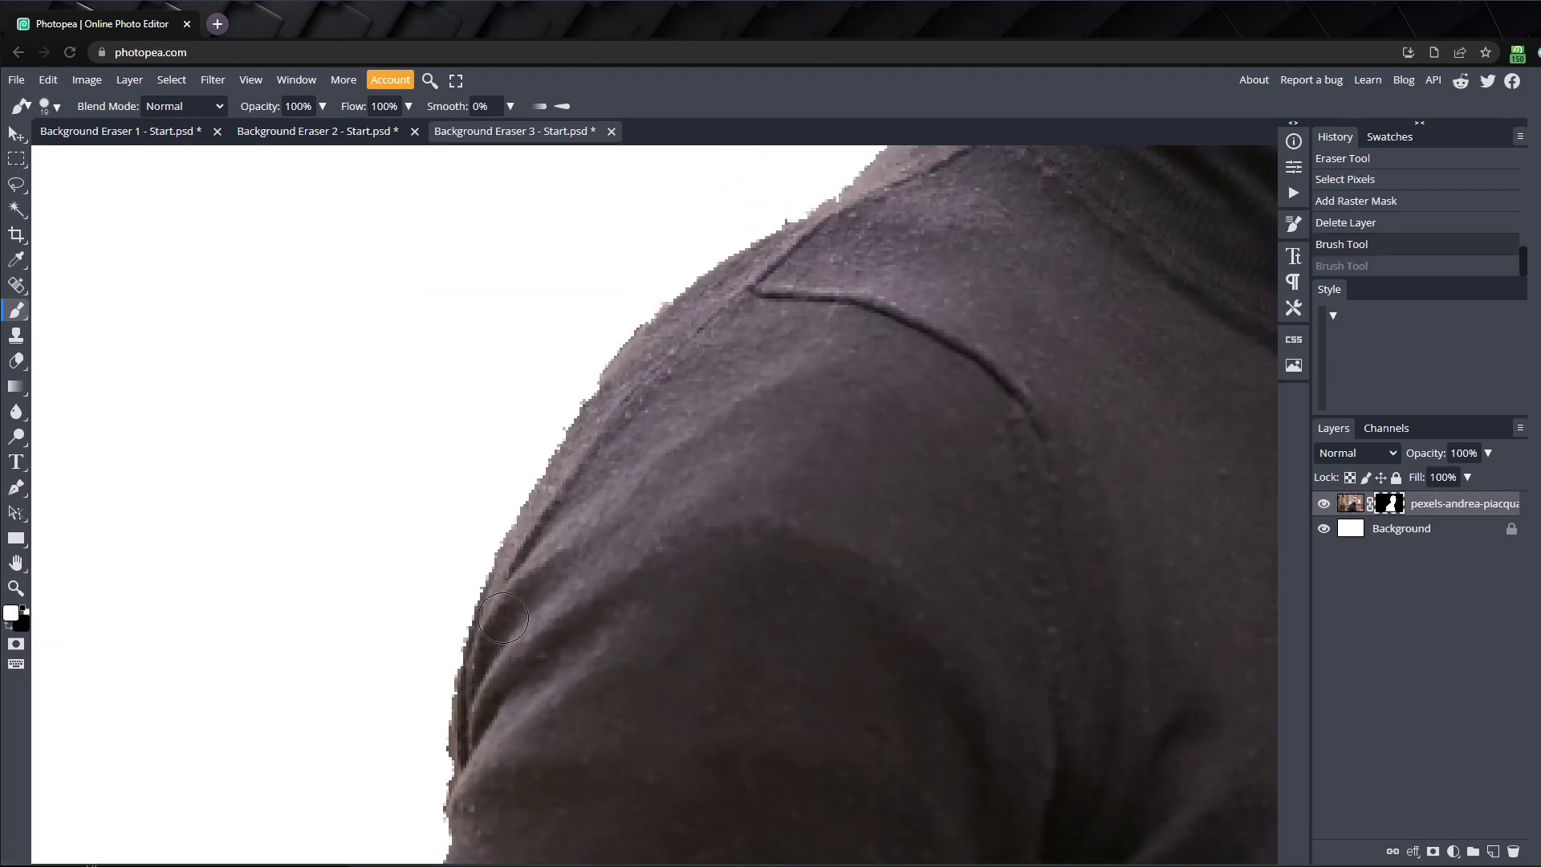
mouse_move(522, 571)
mouse_down()
mouse_move(536, 504)
mouse_move(636, 363)
mouse_move(774, 245)
mouse_move(871, 192)
mouse_move(693, 301)
mouse_move(610, 377)
mouse_move(546, 493)
mouse_move(465, 722)
mouse_move(472, 805)
mouse_move(453, 827)
mouse_move(481, 795)
mouse_move(502, 674)
mouse_move(600, 557)
mouse_up()
key(x)
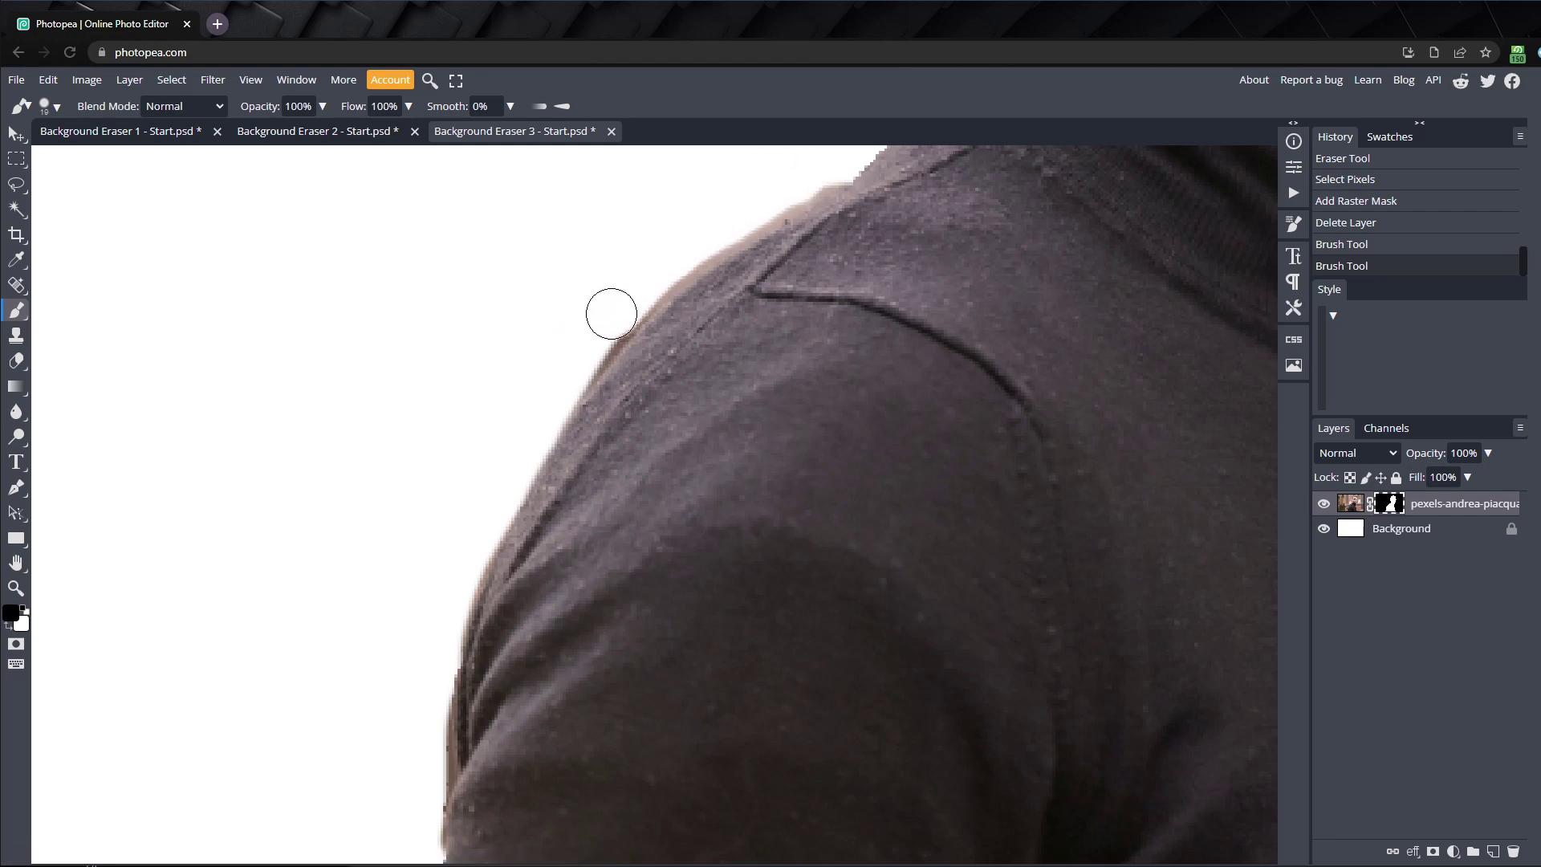
mouse_move(574, 357)
mouse_down()
mouse_move(667, 263)
mouse_move(796, 176)
mouse_up()
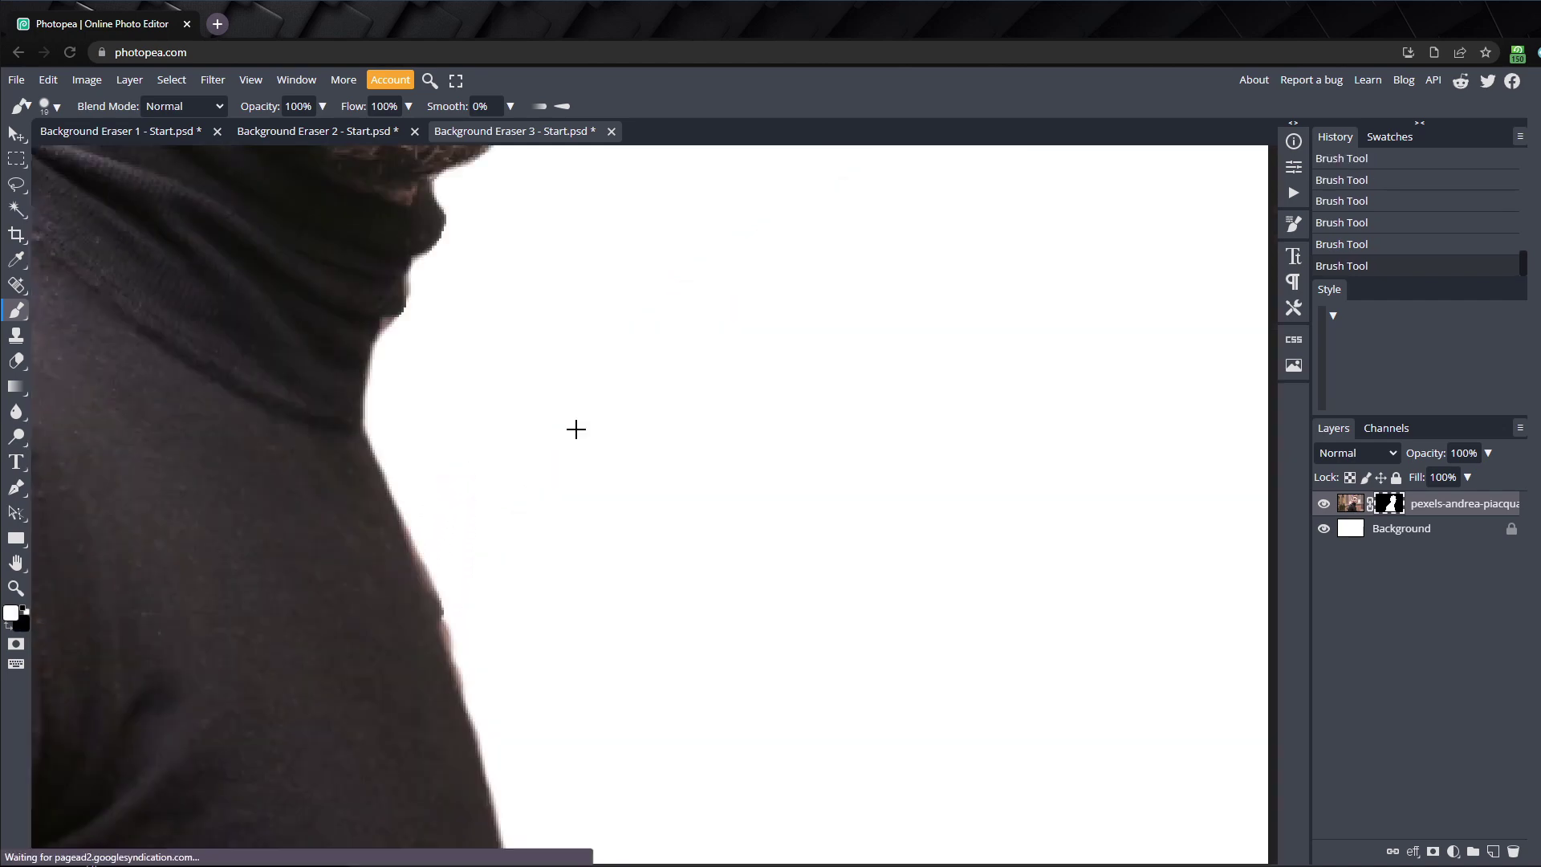
scroll(574, 426, down, 5)
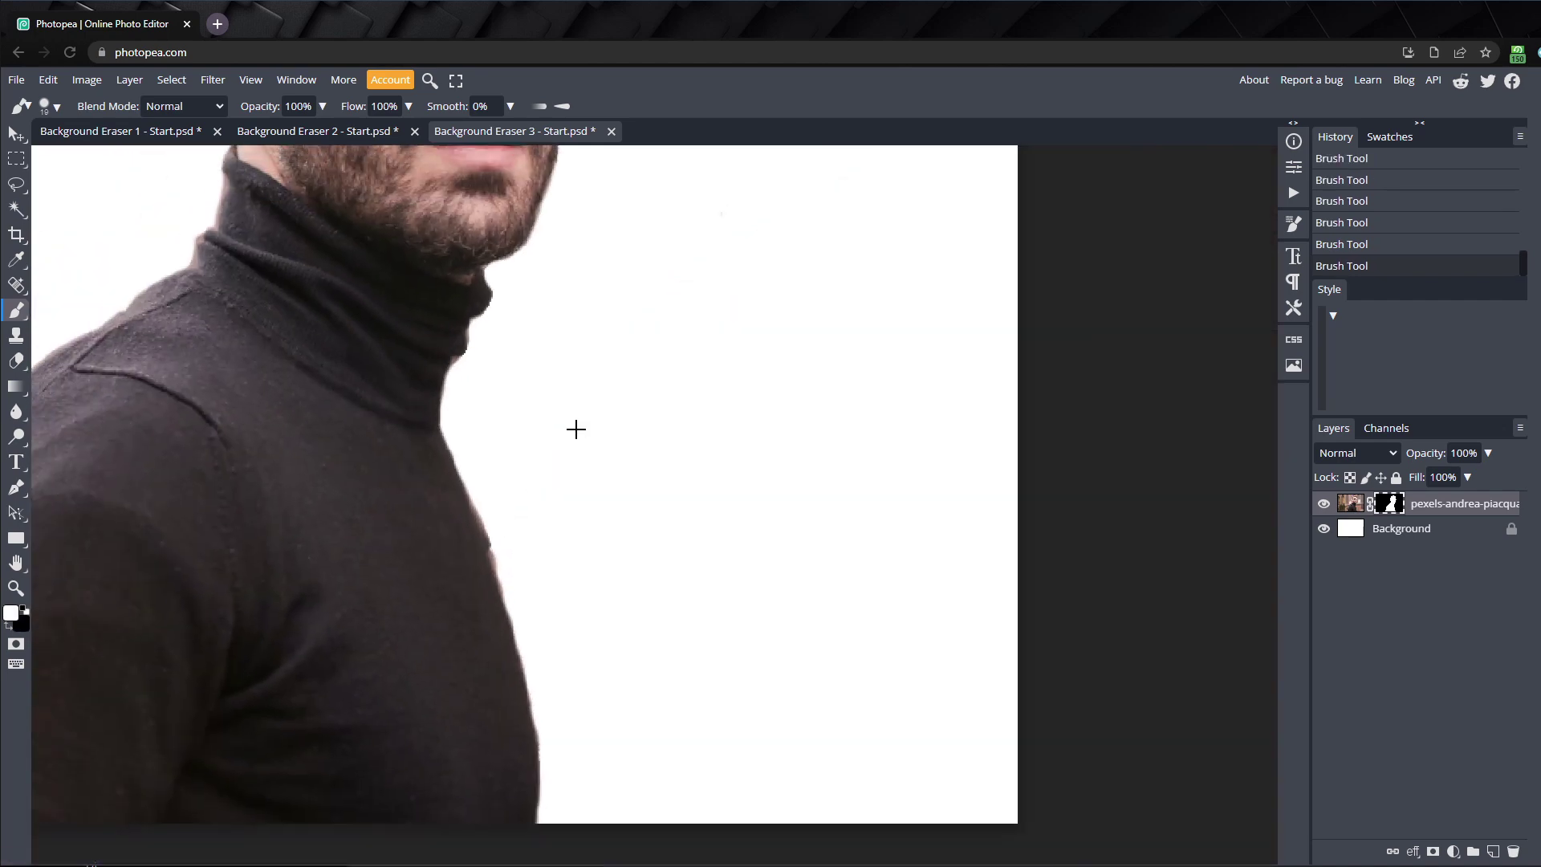
scroll(514, 321, up, 3)
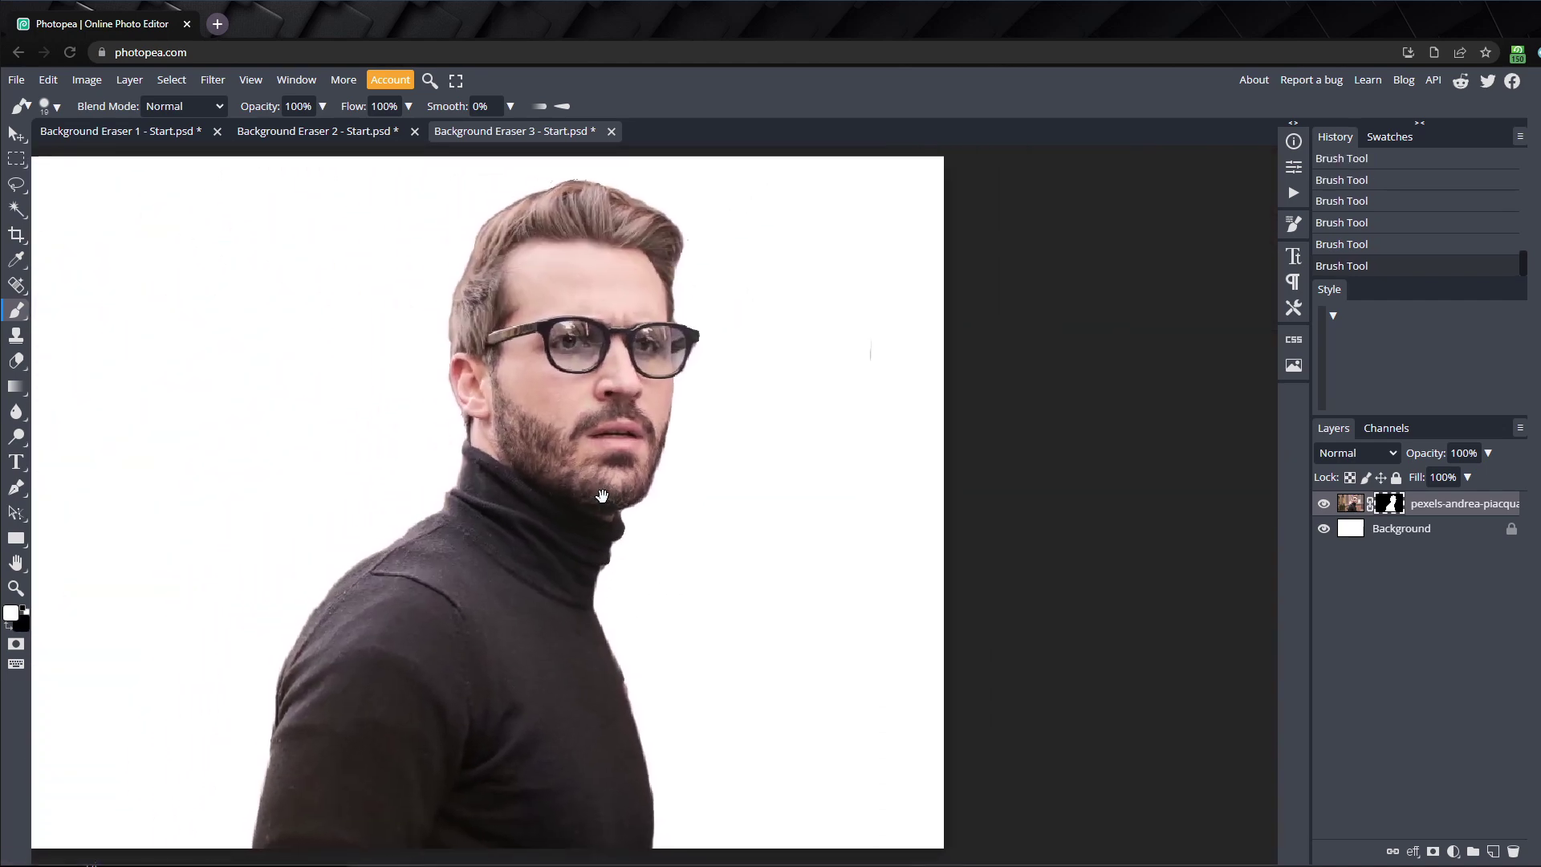
scroll(835, 530, down, 2)
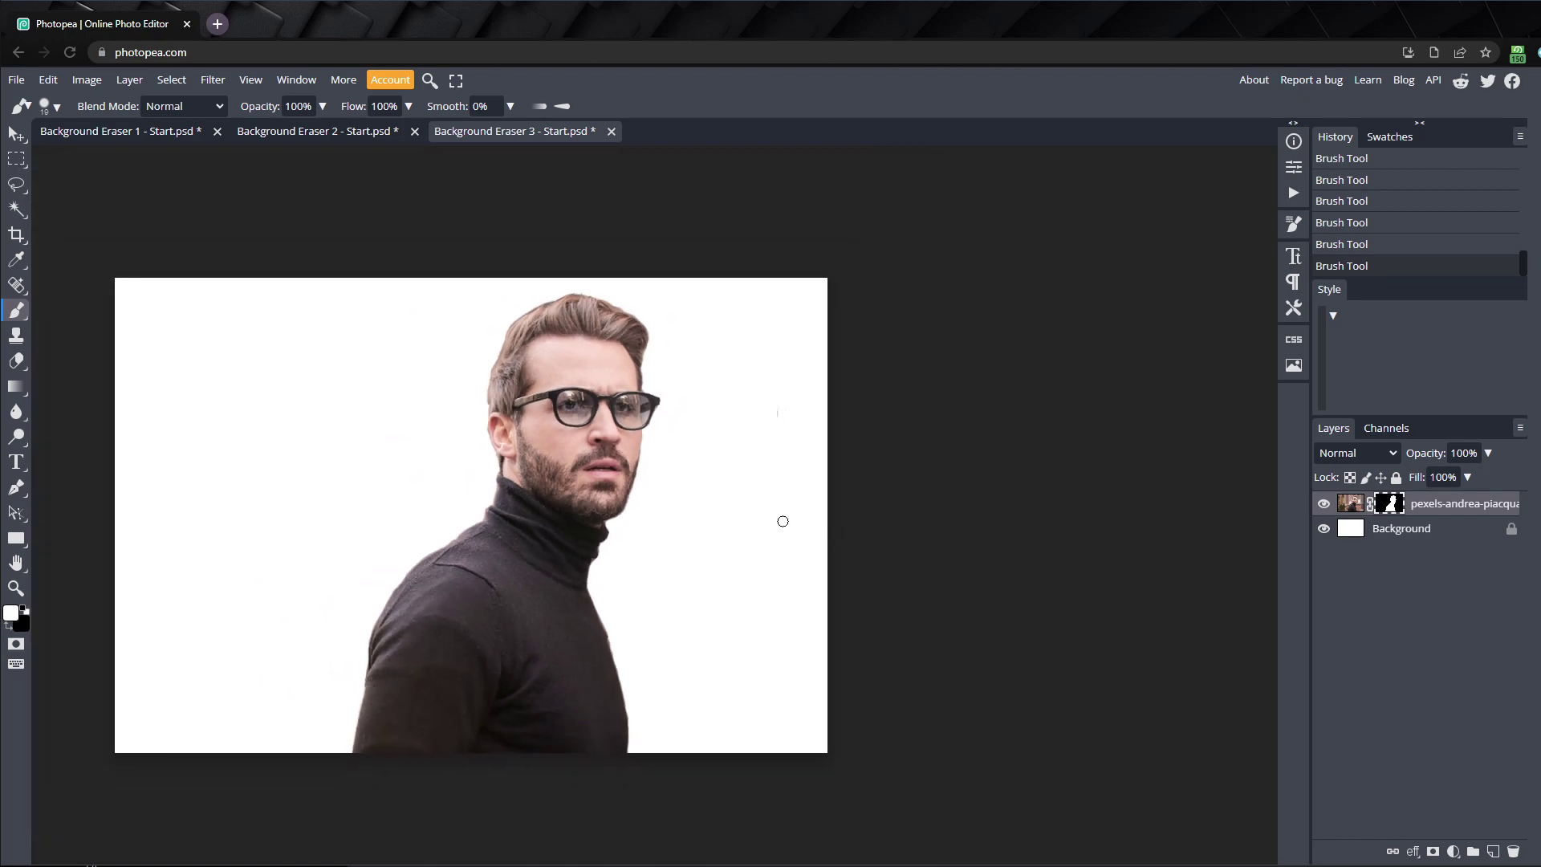